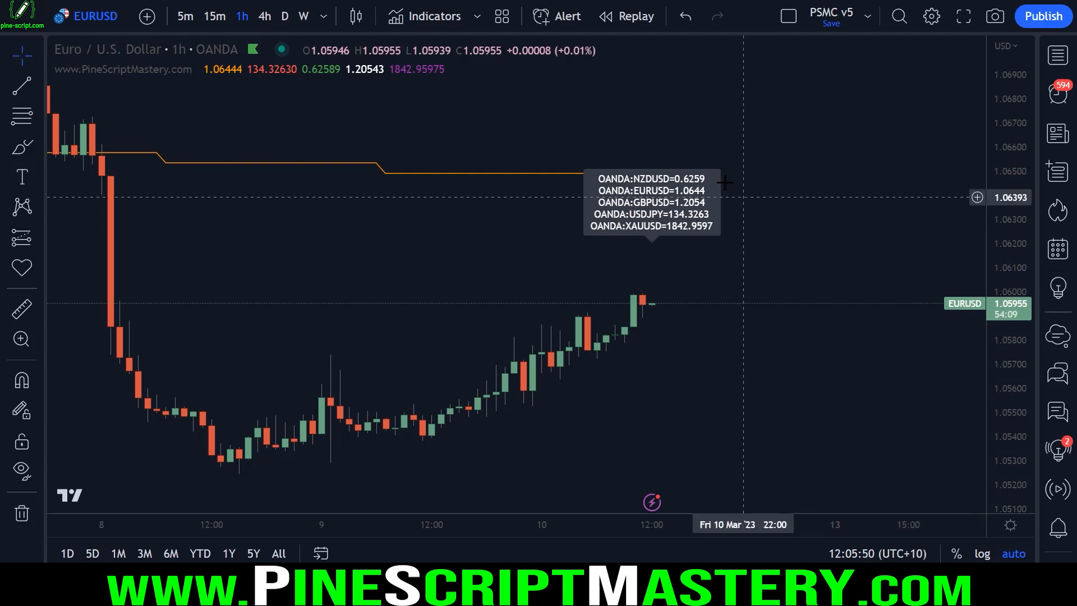
# Pen-annotate the chart label's five OANDA ticker lines, circling and underlining them, then clear the drawings.
pyautogui.moveTo(731, 169); pyautogui.dragTo(679, 158)
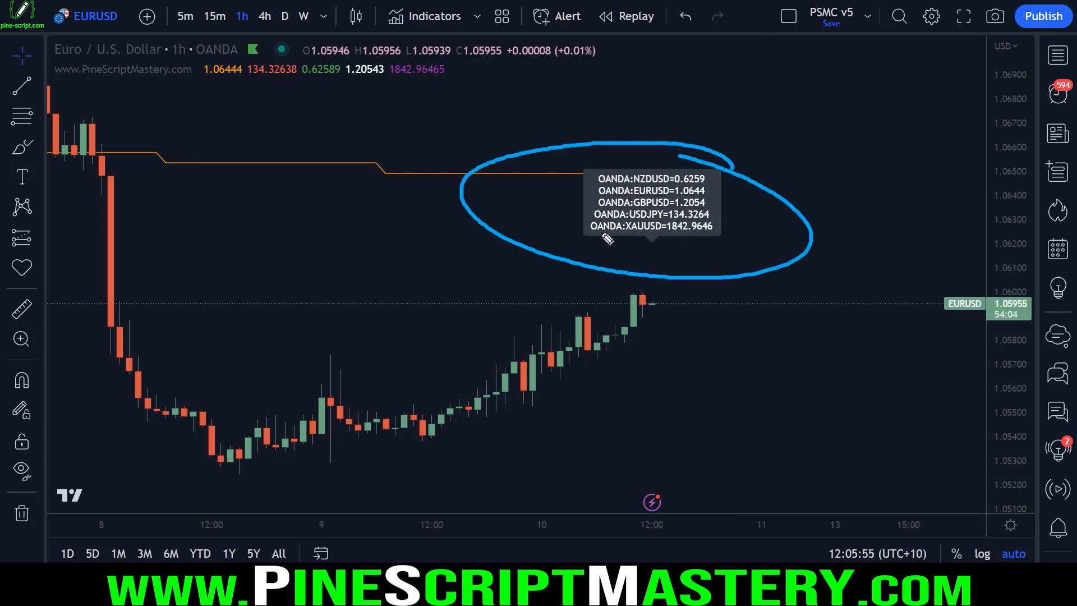
pyautogui.moveTo(589, 234); pyautogui.dragTo(660, 234)
pyautogui.moveTo(594, 222)
pyautogui.mouseDown()
pyautogui.moveTo(677, 222)
pyautogui.moveTo(669, 211)
pyautogui.mouseUp()
pyautogui.moveTo(603, 198)
pyautogui.mouseDown()
pyautogui.moveTo(671, 198)
pyautogui.moveTo(651, 192)
pyautogui.mouseUp()
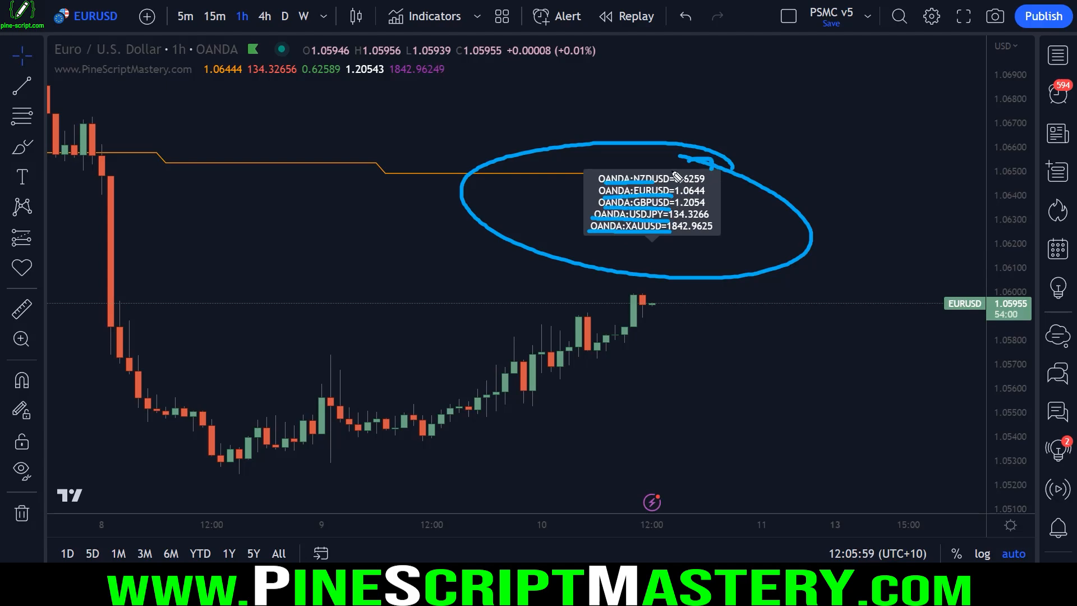
pyautogui.moveTo(711, 168); pyautogui.dragTo(715, 210)
pyautogui.press('Escape')
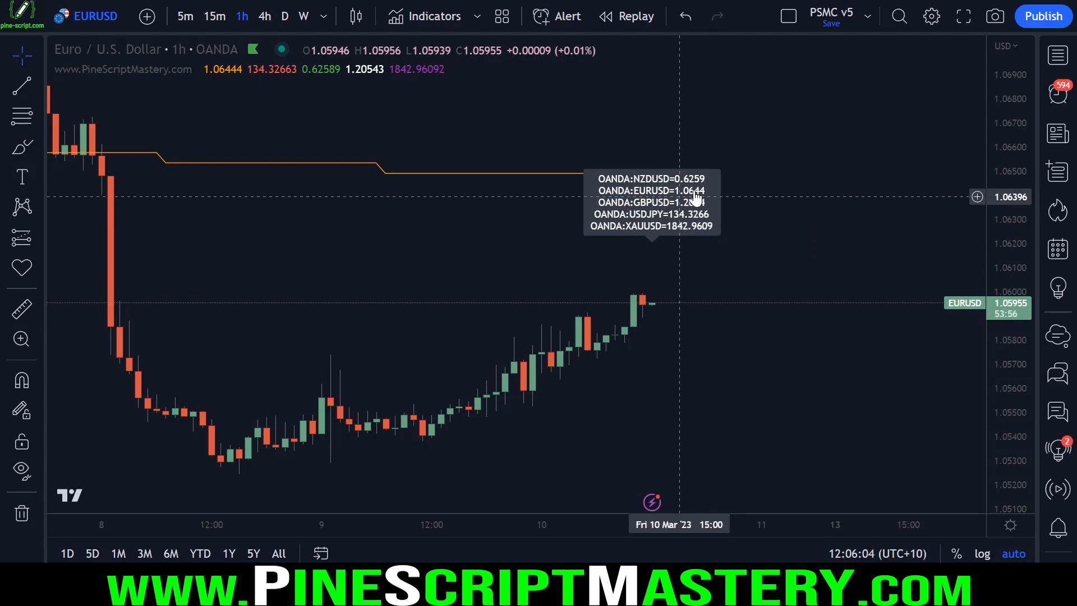
# Draw an arrow at the label, underline the NZDUSD 0.6259 and XAUUSD values, circle the ticker names, then clear.
pyautogui.moveTo(779, 194); pyautogui.dragTo(724, 183)
pyautogui.moveTo(723, 183); pyautogui.dragTo(940, 130)
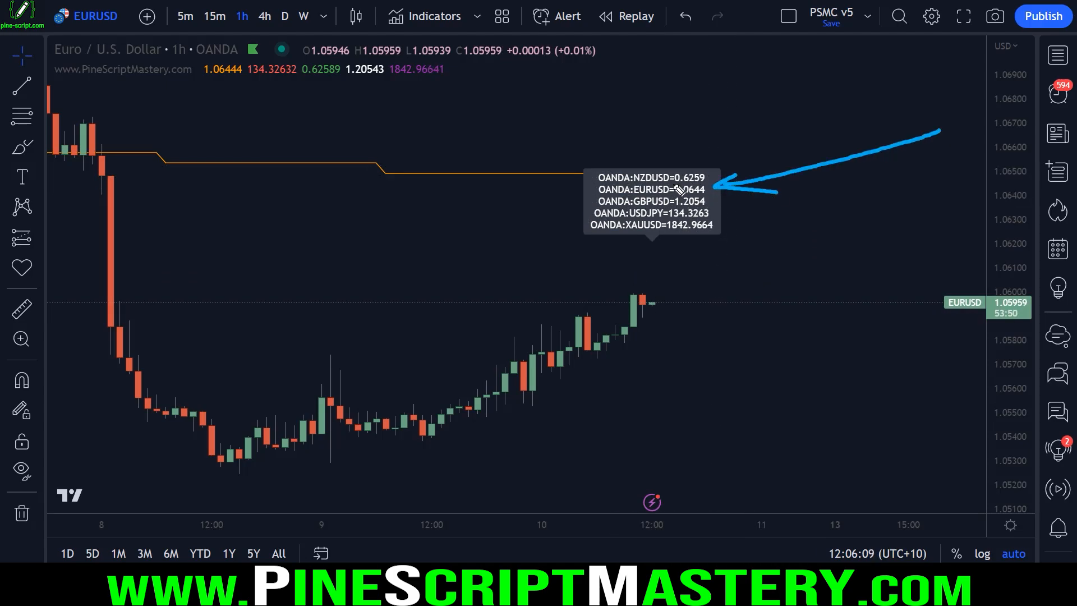
pyautogui.moveTo(675, 185); pyautogui.dragTo(712, 185)
pyautogui.moveTo(664, 235); pyautogui.dragTo(732, 235)
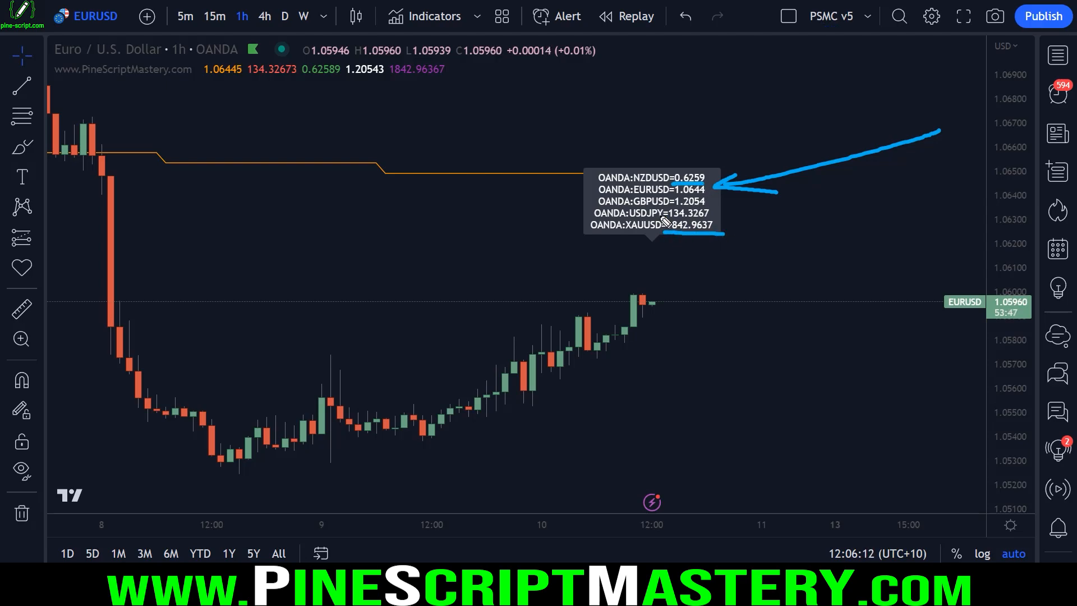
pyautogui.moveTo(609, 164)
pyautogui.mouseDown()
pyautogui.moveTo(579, 215)
pyautogui.moveTo(640, 253)
pyautogui.moveTo(606, 160)
pyautogui.mouseUp()
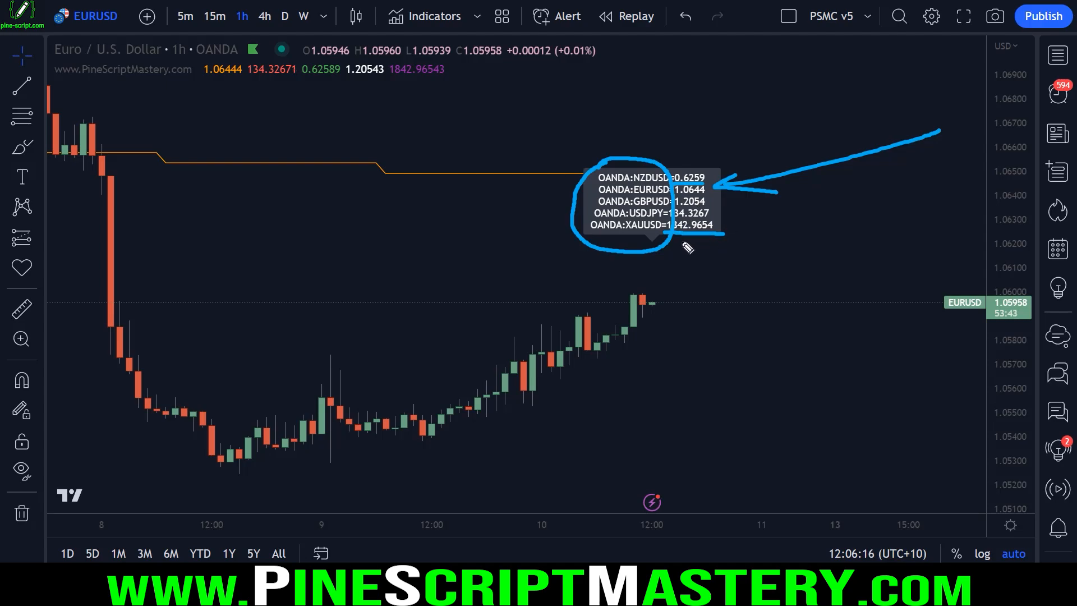
pyautogui.press('Escape')
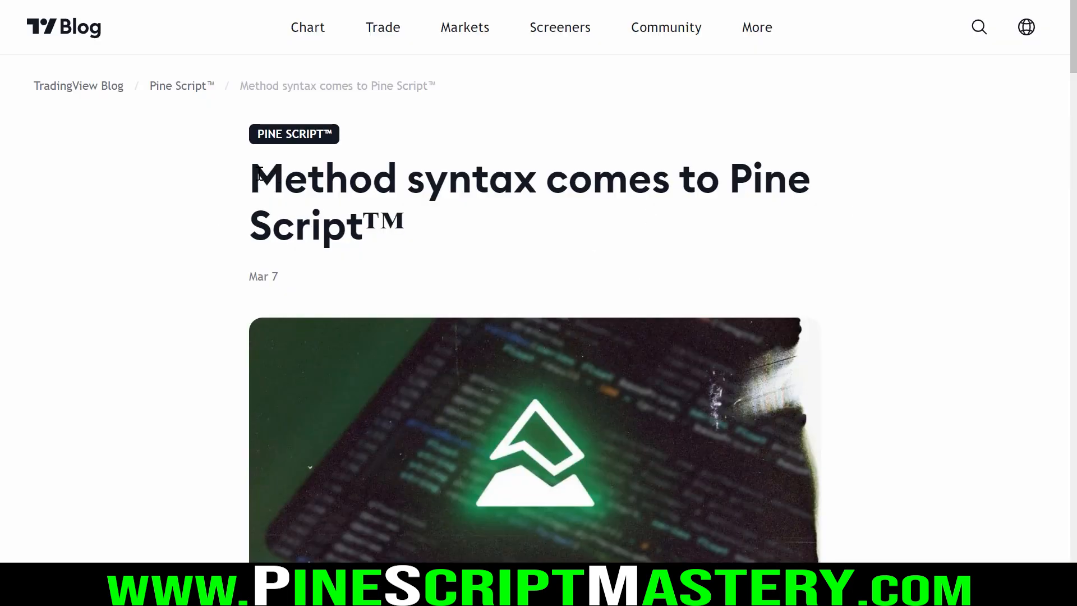
# Highlight the blog article title and its opening sentence about dot notation in Pine Script.
pyautogui.moveTo(252, 175); pyautogui.dragTo(606, 234)
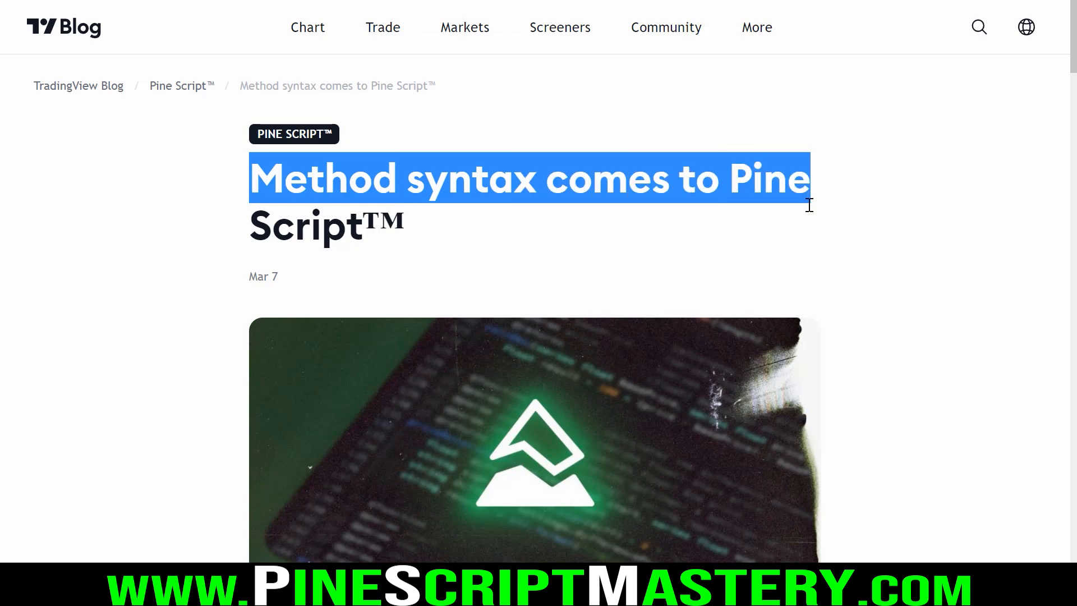
pyautogui.scroll(-5, 606, 234)
pyautogui.scroll(-3, 501, 135)
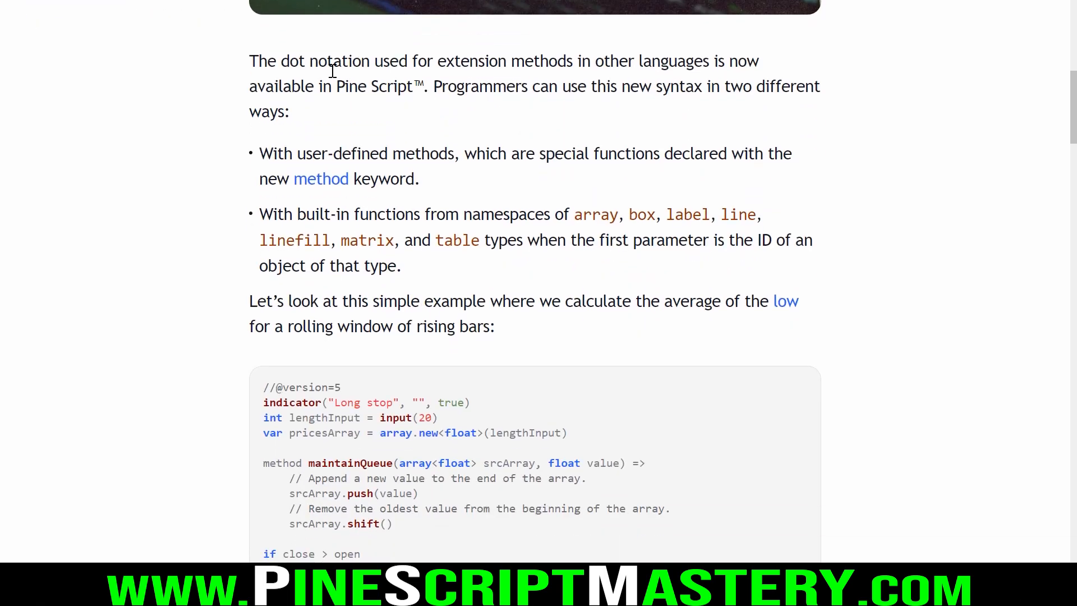
pyautogui.moveTo(252, 61)
pyautogui.mouseDown()
pyautogui.moveTo(551, 65)
pyautogui.moveTo(416, 89)
pyautogui.mouseUp()
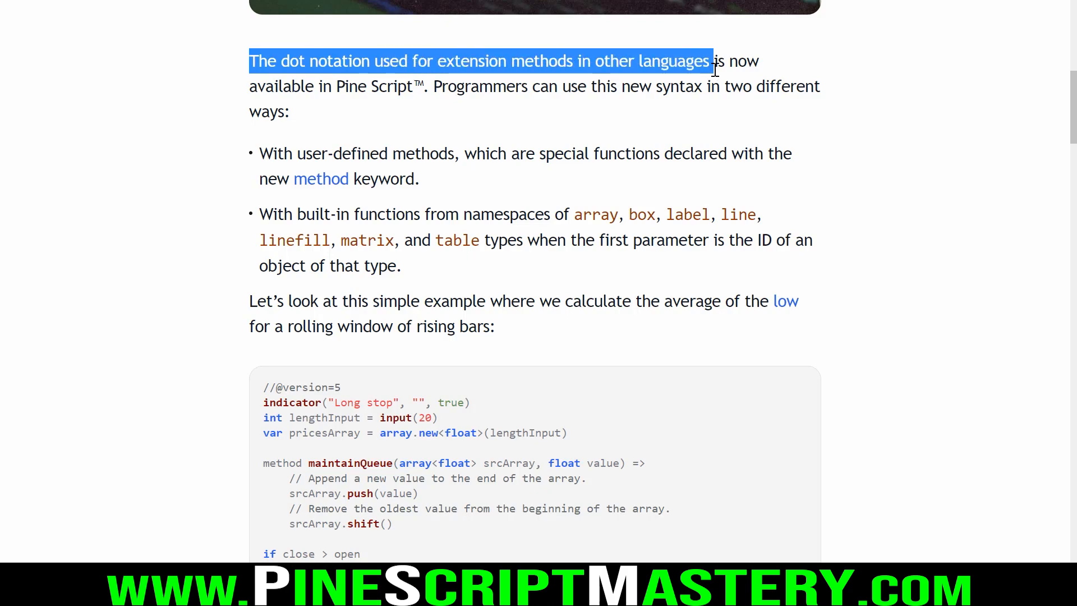
pyautogui.click(424, 108)
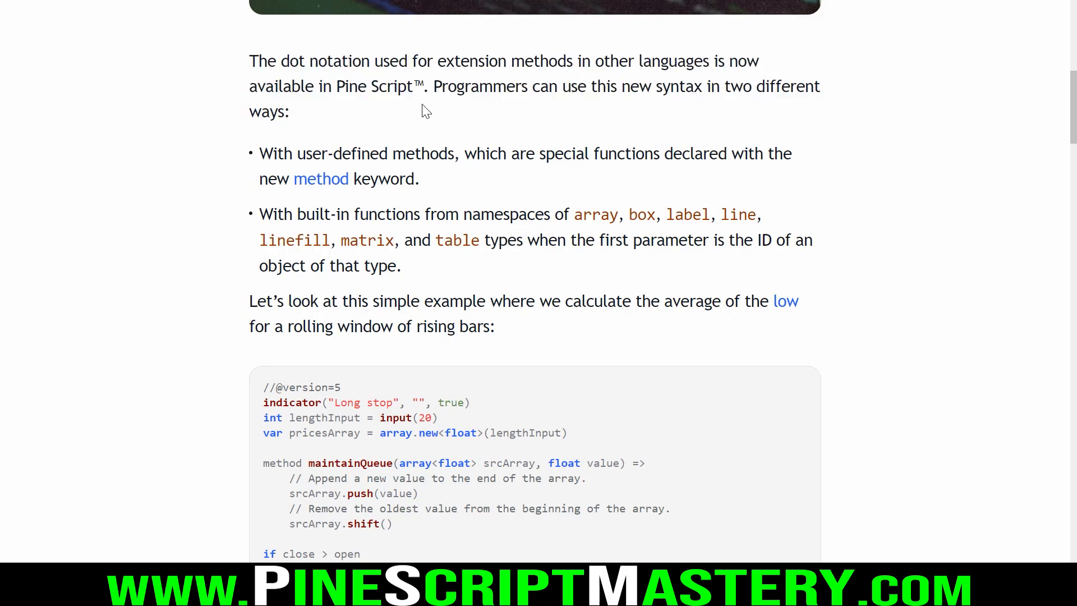
pyautogui.keyDown('shift'); pyautogui.click(411, 86); pyautogui.keyUp('shift')
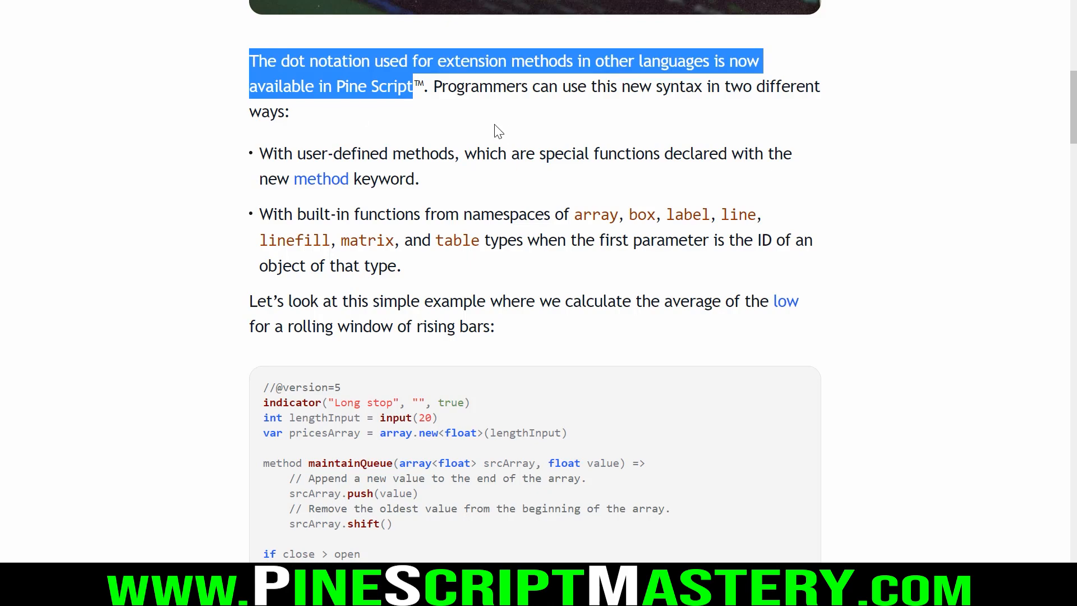
pyautogui.click(535, 81)
# Sketch the box.new() call beside the paragraph and outline srcArray.push(value) in the example code.
pyautogui.moveTo(523, 100)
pyautogui.mouseDown()
pyautogui.moveTo(536, 141)
pyautogui.moveTo(607, 149)
pyautogui.moveTo(568, 159)
pyautogui.mouseUp()
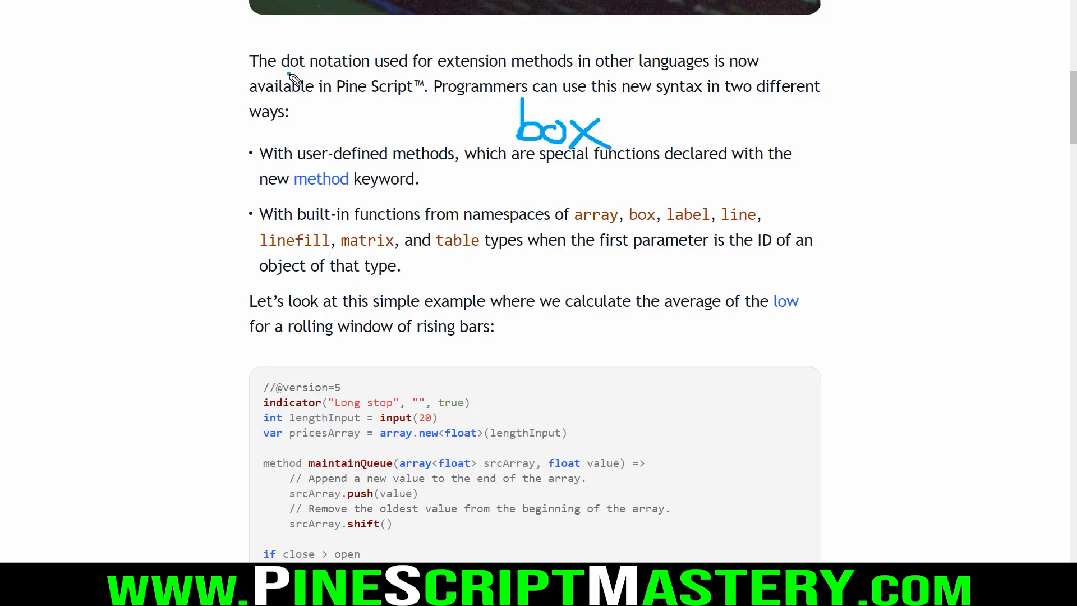
pyautogui.moveTo(288, 82); pyautogui.dragTo(355, 79)
pyautogui.moveTo(620, 136)
pyautogui.mouseDown()
pyautogui.moveTo(673, 145)
pyautogui.moveTo(738, 125)
pyautogui.moveTo(757, 145)
pyautogui.mouseUp()
pyautogui.moveTo(804, 91); pyautogui.dragTo(799, 156)
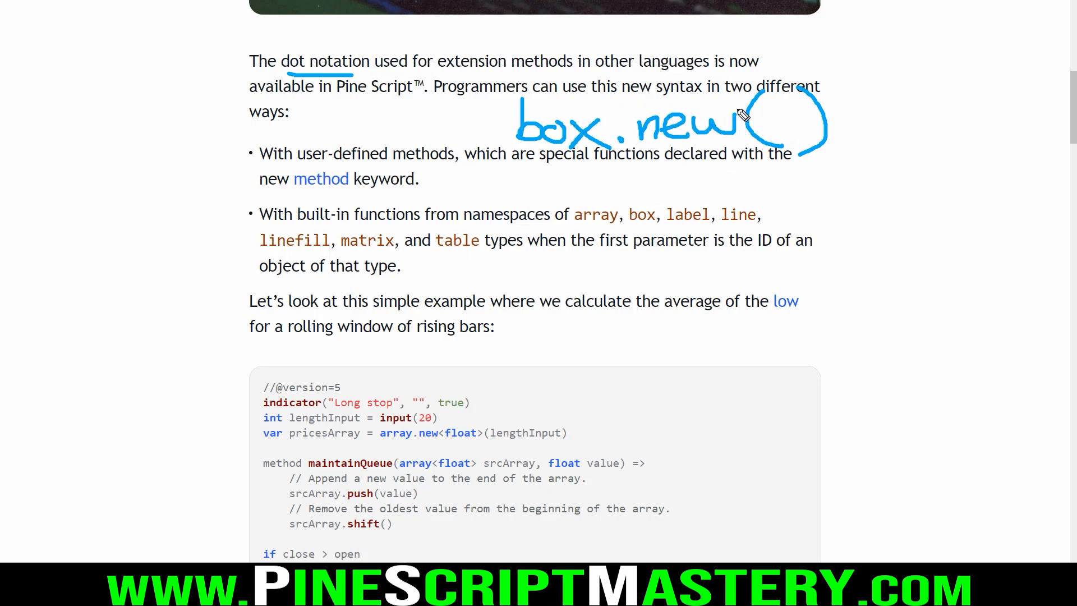
pyautogui.scroll(-3, 664, 195)
pyautogui.scroll(-1, 505, 252)
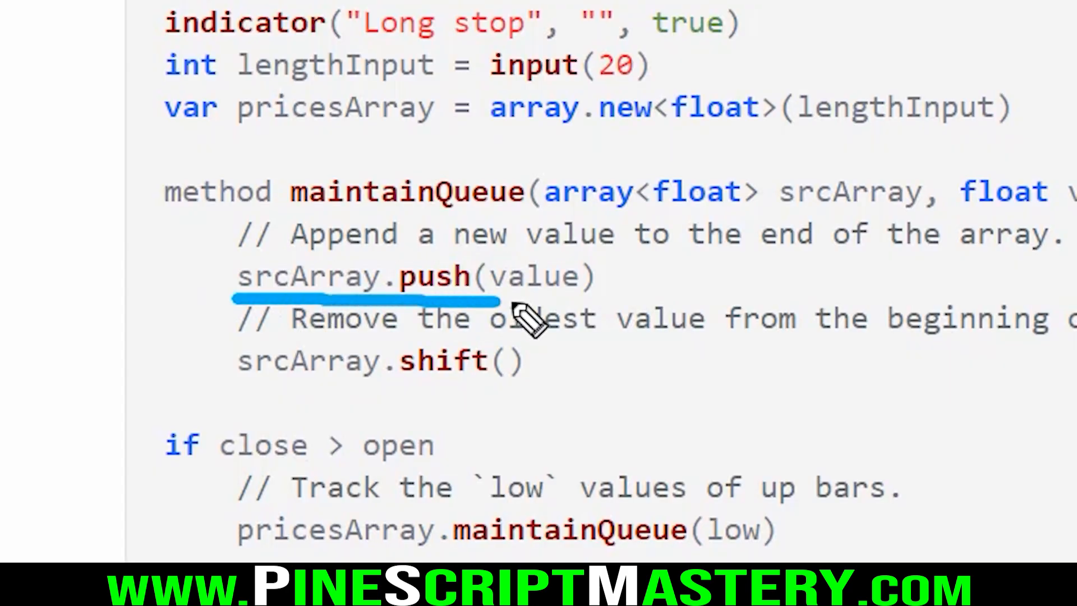
pyautogui.moveTo(427, 247)
pyautogui.mouseDown()
pyautogui.moveTo(291, 232)
pyautogui.moveTo(420, 277)
pyautogui.mouseUp()
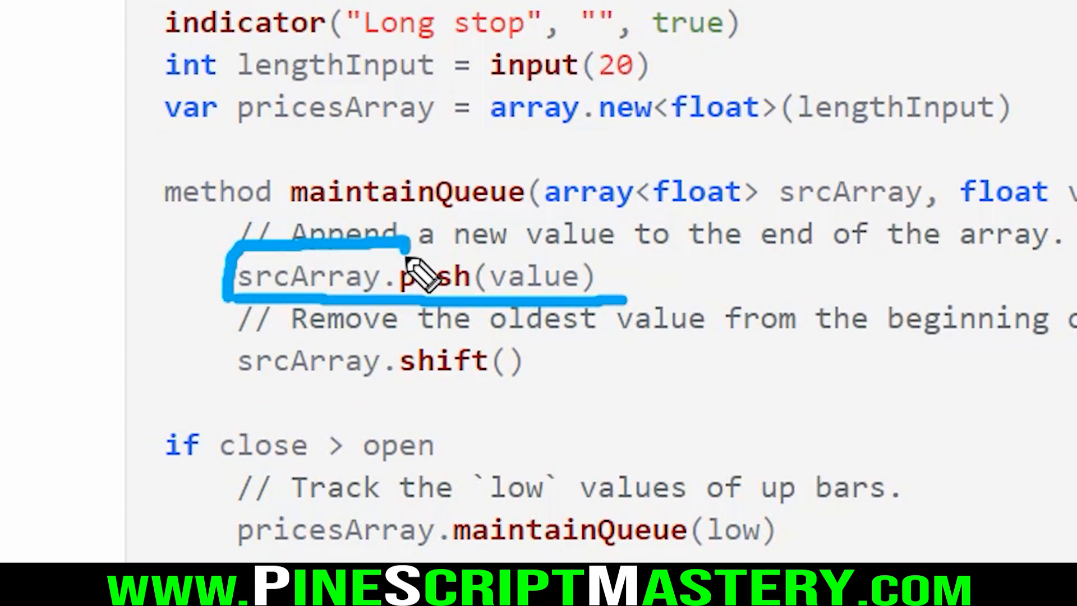
pyautogui.moveTo(488, 290); pyautogui.dragTo(599, 269)
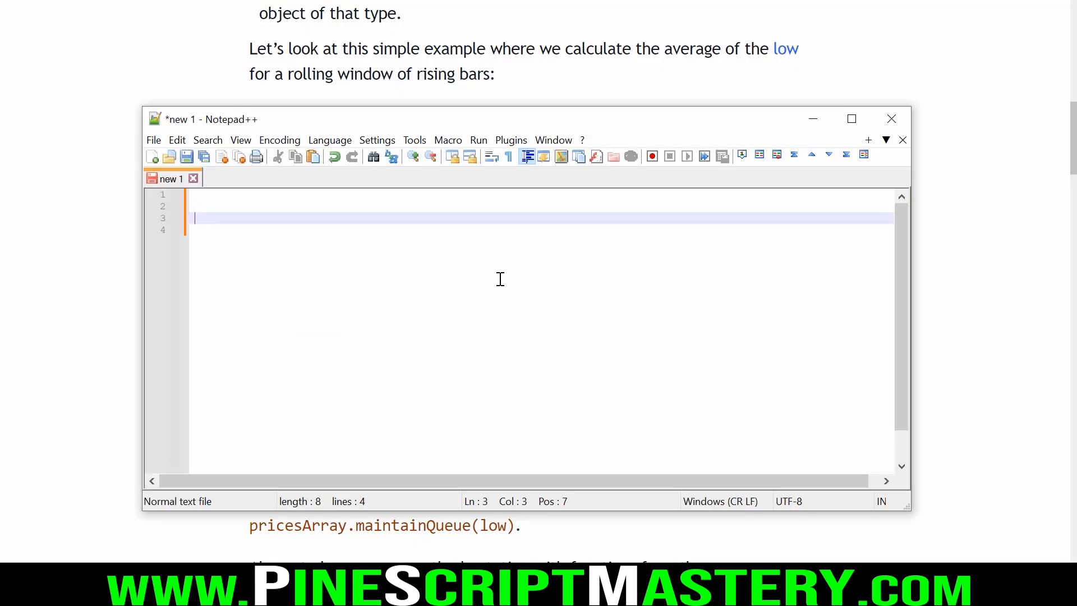
pyautogui.write('array.push(arrayID, ')
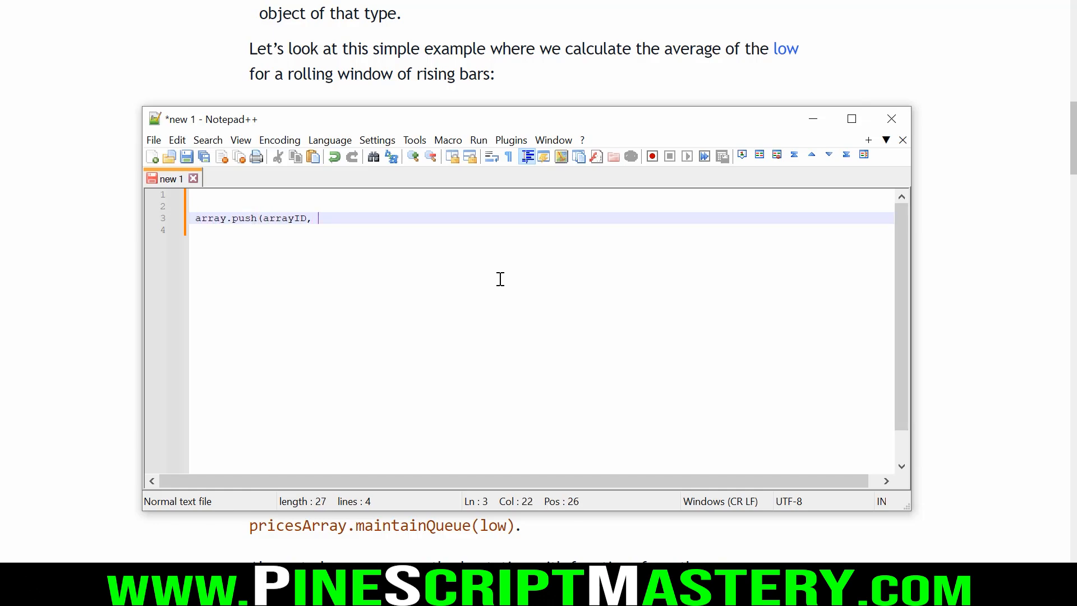
pyautogui.write('value()')
# Write array.push(arrayID, value) and arrayID.push(value) on consecutive note lines, removing the blank lines between.
pyautogui.moveTo(421, 119)
pyautogui.mouseDown()
pyautogui.moveTo(519, 301)
pyautogui.moveTo(432, 112)
pyautogui.mouseUp()
pyautogui.click(471, 230)
pyautogui.press('Return')
pyautogui.press('Return')
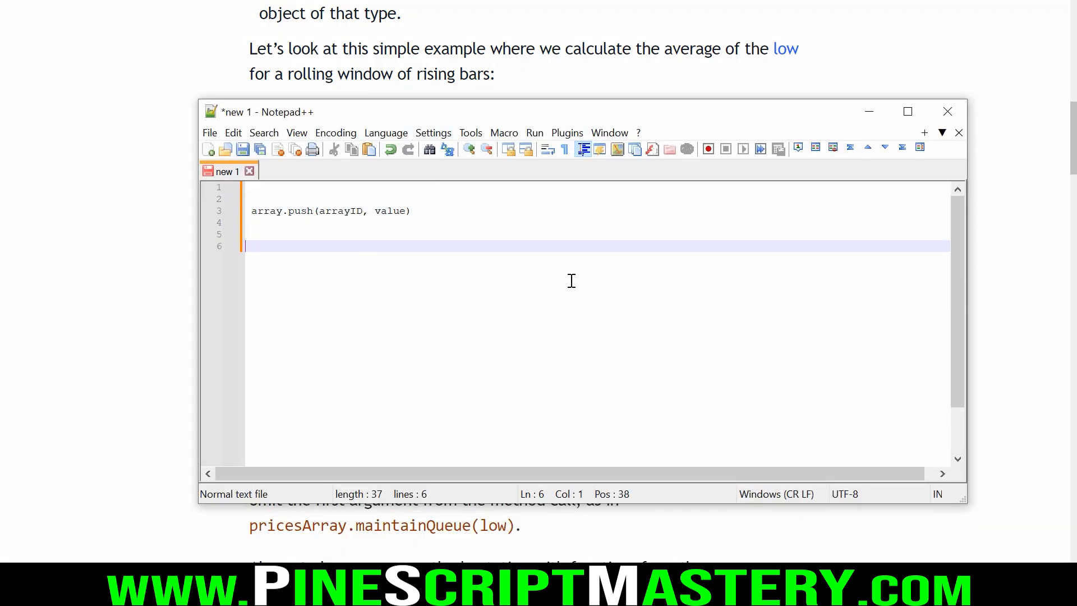
pyautogui.write('arrayID.push(value)')
pyautogui.click(294, 231)
pyautogui.press('BackSpace')
pyautogui.press('BackSpace')
pyautogui.click(253, 210)
pyautogui.press('BackSpace')
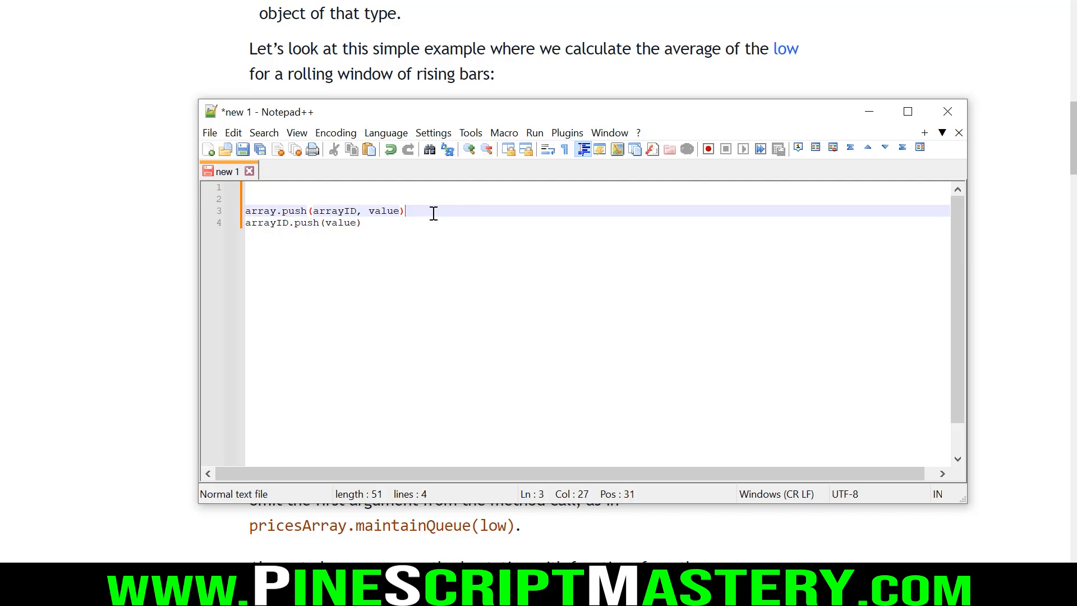
# Highlight each of the two call forms in turn to contrast the classic and dot-notation syntax.
pyautogui.moveTo(406, 211); pyautogui.dragTo(246, 211)
pyautogui.click(404, 225)
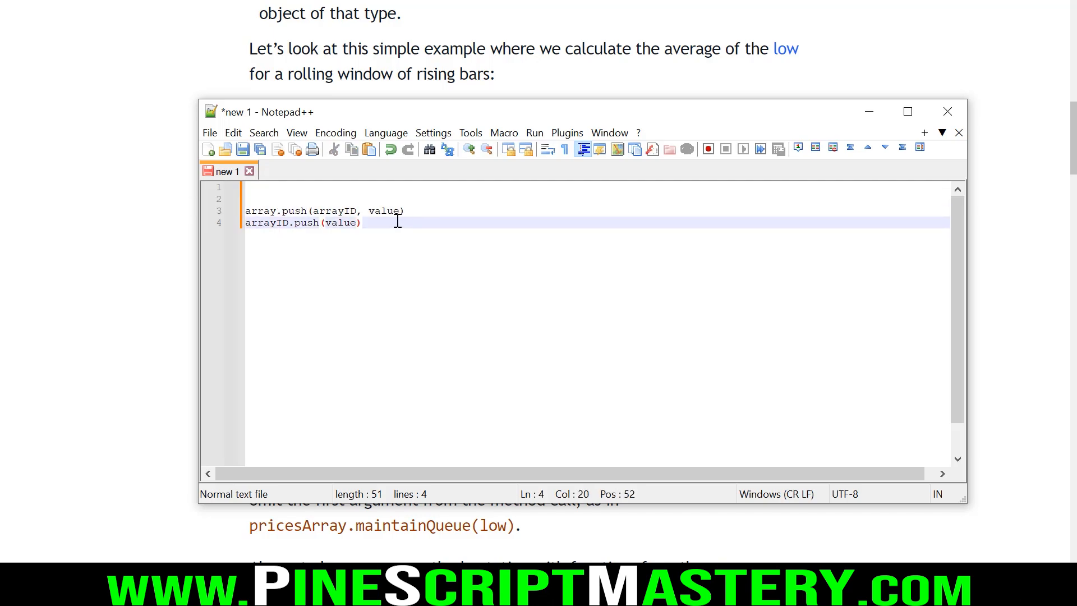
pyautogui.moveTo(372, 227); pyautogui.dragTo(234, 199)
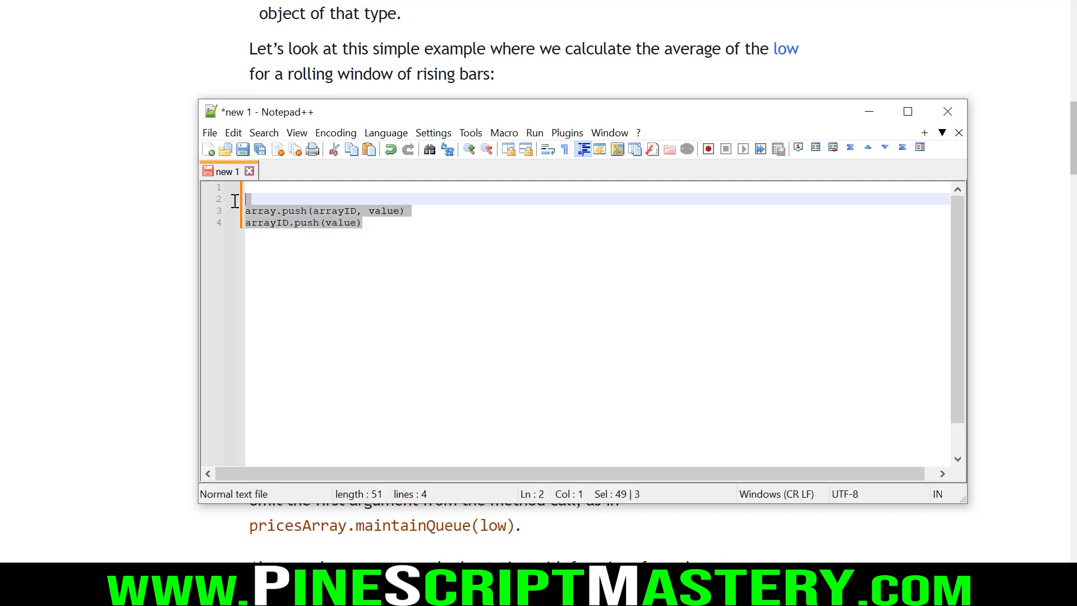
pyautogui.click(396, 241)
pyautogui.moveTo(364, 223); pyautogui.dragTo(212, 230)
pyautogui.click(392, 221)
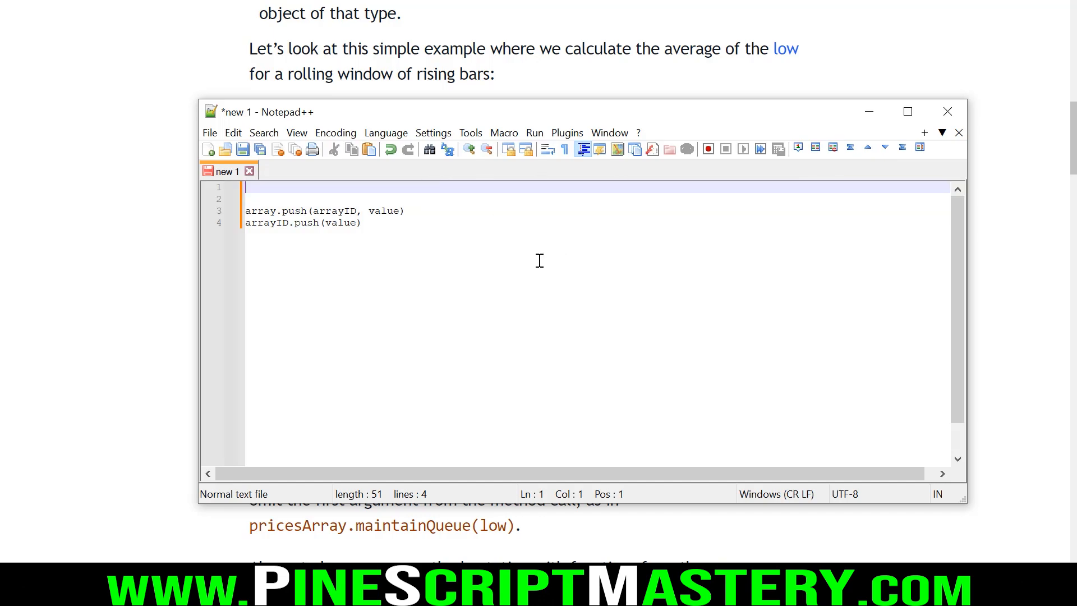
# Put the notes window away and switch to the indicator script, pointing out its indicator declaration.
pyautogui.hotkey('ctrl', 'a')
pyautogui.click(948, 112)
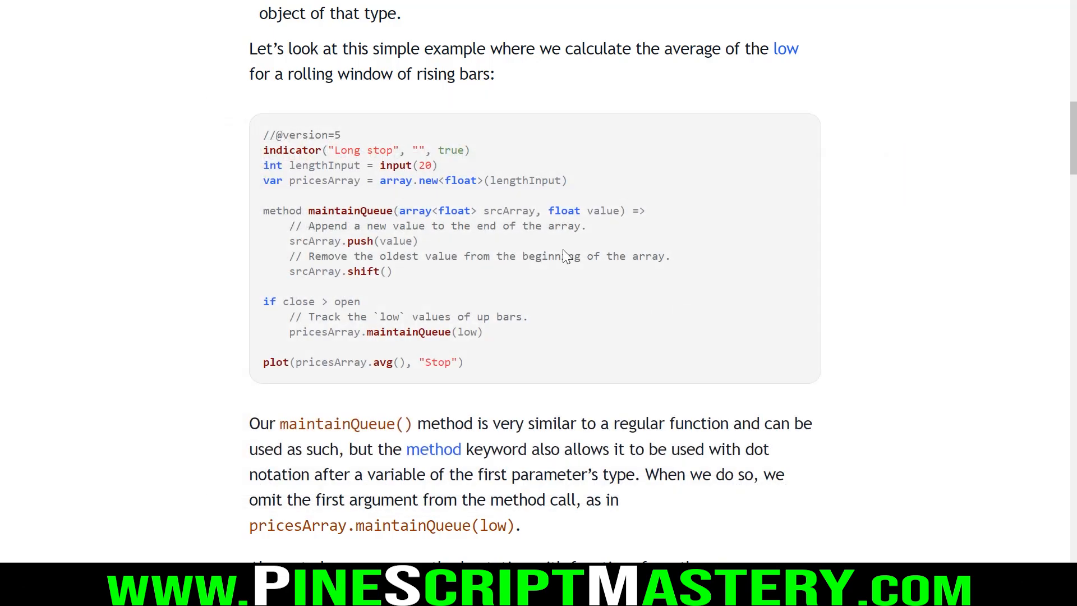
pyautogui.hotkey('alt', 'Tab')
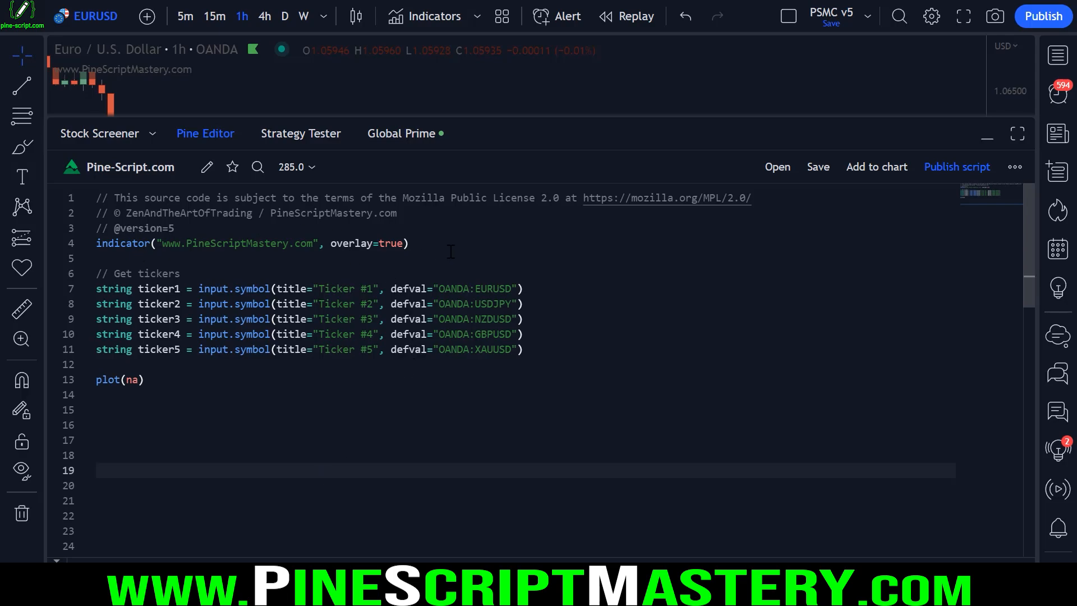
pyautogui.moveTo(412, 242); pyautogui.dragTo(97, 243)
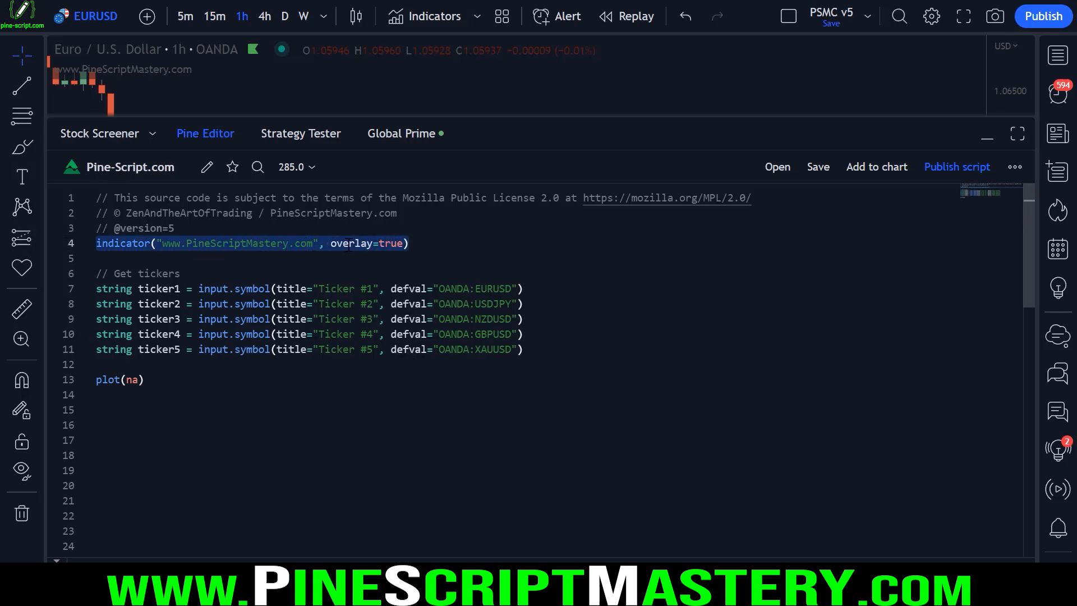
pyautogui.click(412, 244)
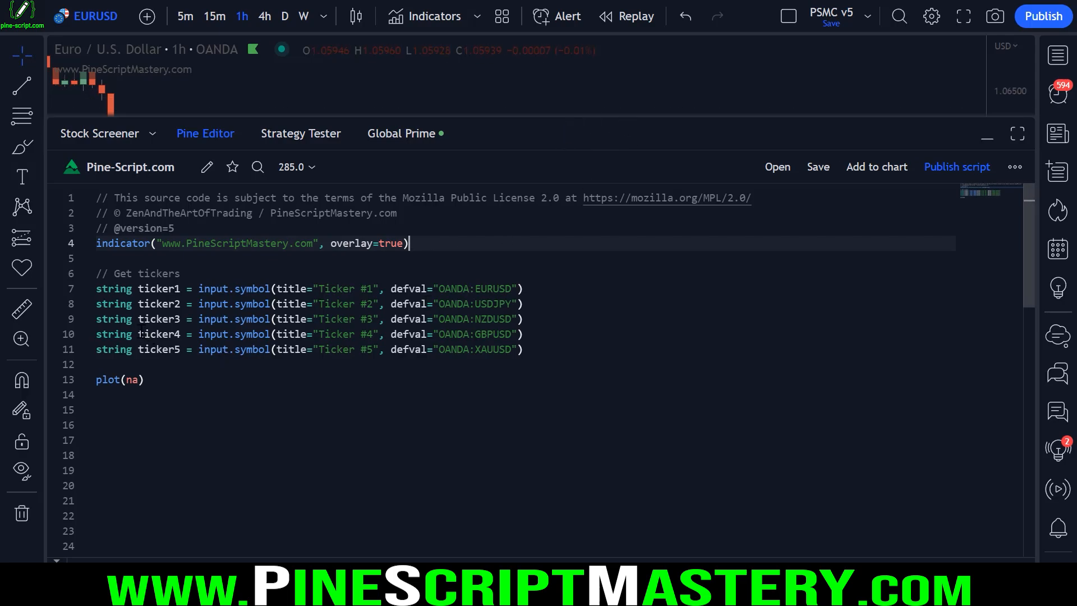
# Review the five input.symbol lines defaulting to OANDA EURUSD, USDJPY, NZDUSD, GBPUSD and XAUUSD.
pyautogui.moveTo(529, 349); pyautogui.dragTo(97, 288)
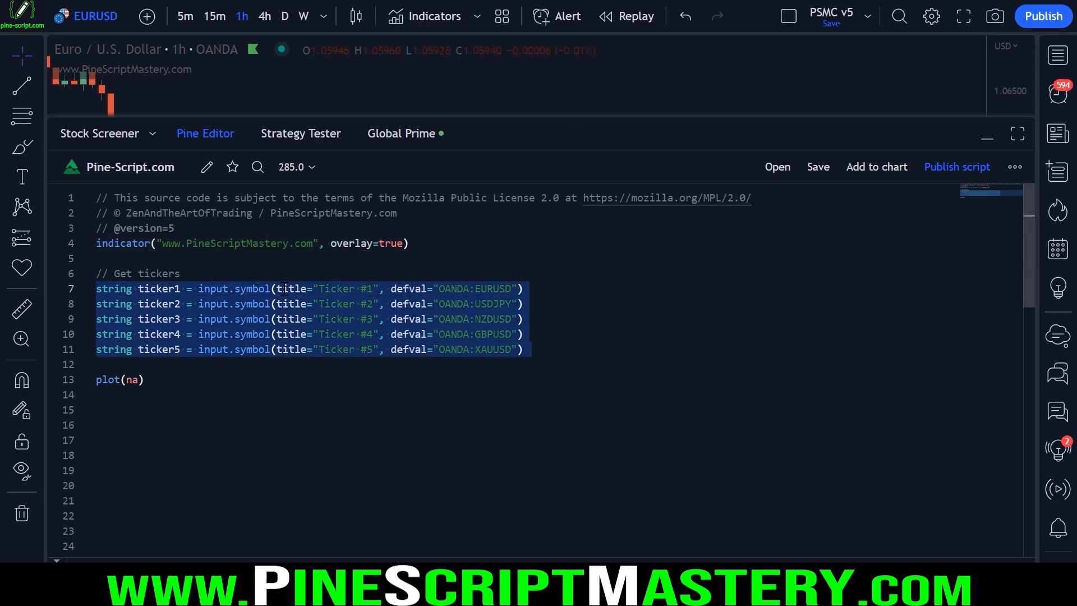
pyautogui.doubleClick(251, 288)
pyautogui.click(200, 289)
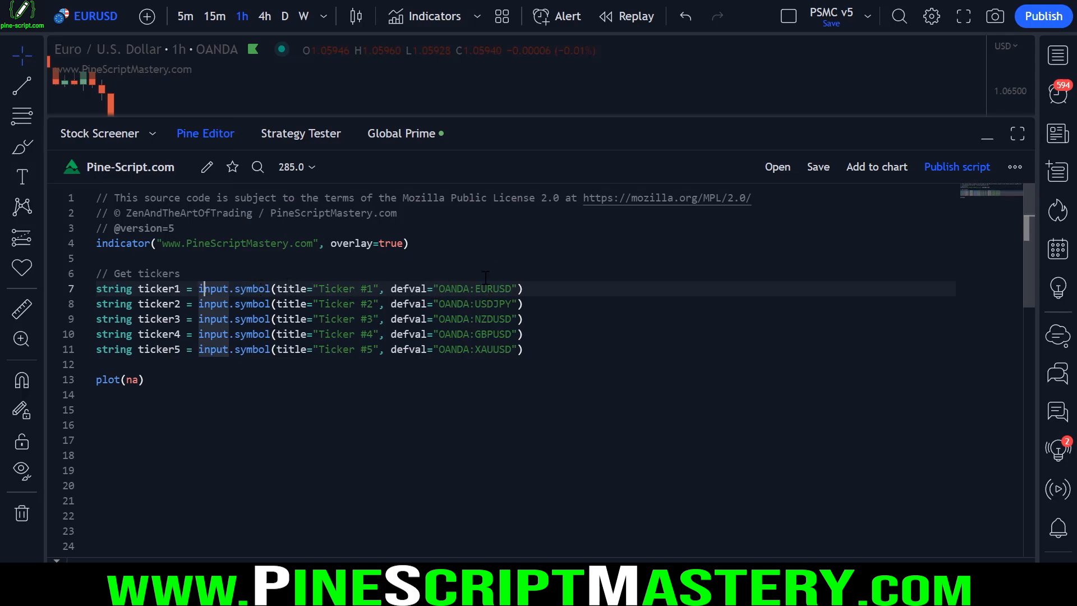
pyautogui.doubleClick(454, 289)
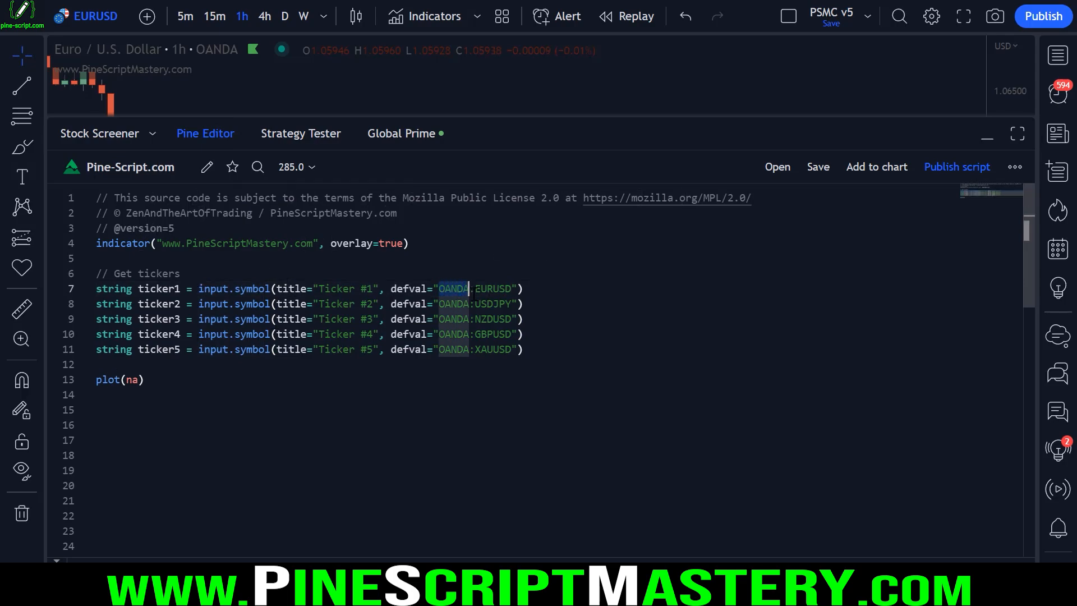
pyautogui.doubleClick(495, 288)
pyautogui.doubleClick(496, 319)
pyautogui.doubleClick(493, 334)
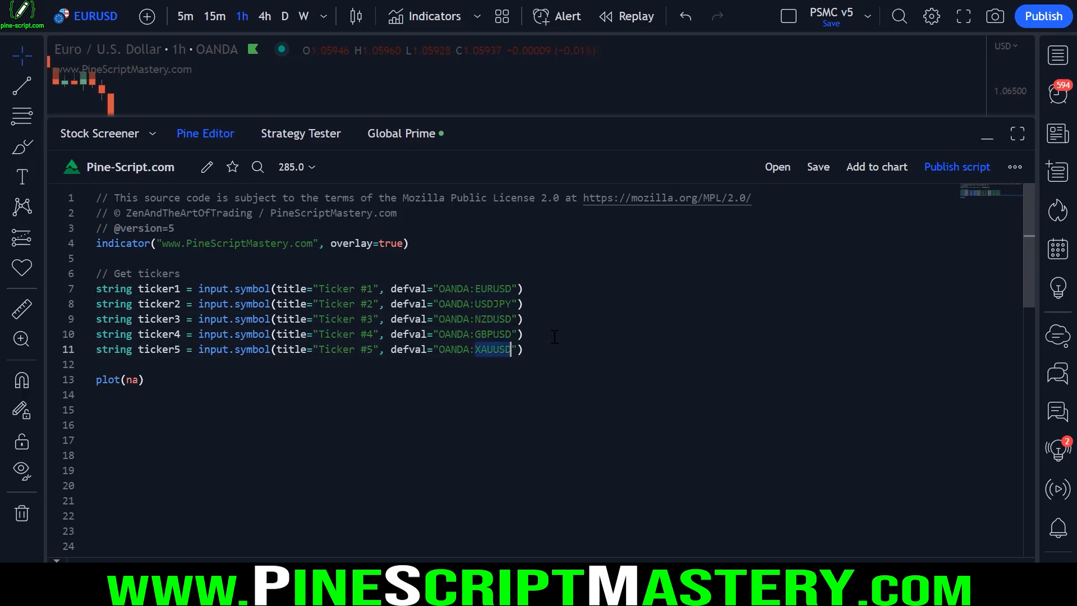
pyautogui.click(546, 395)
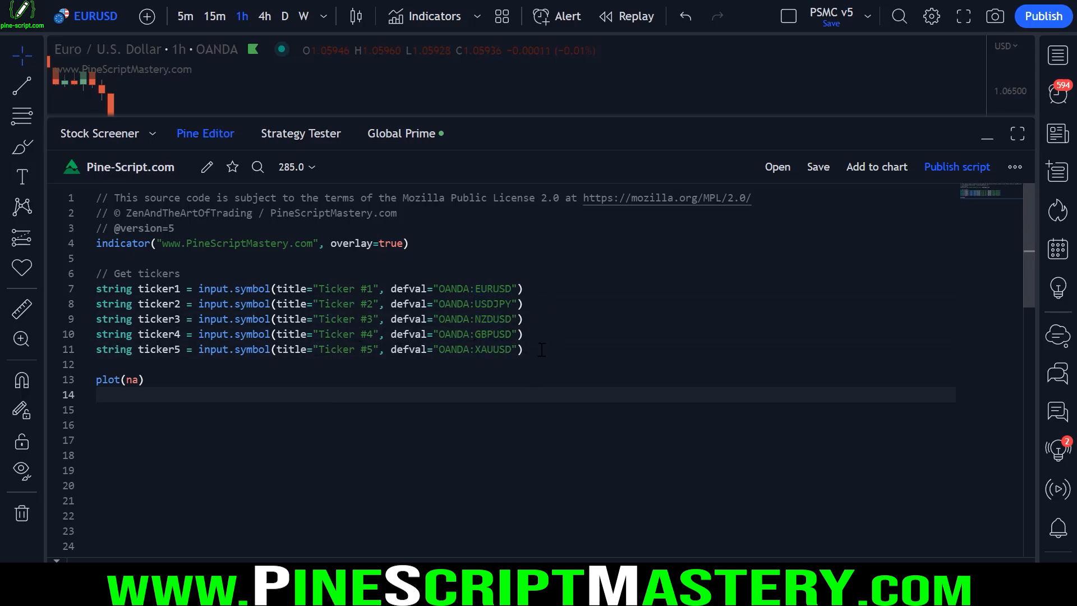
pyautogui.moveTo(525, 349); pyautogui.dragTo(96, 288)
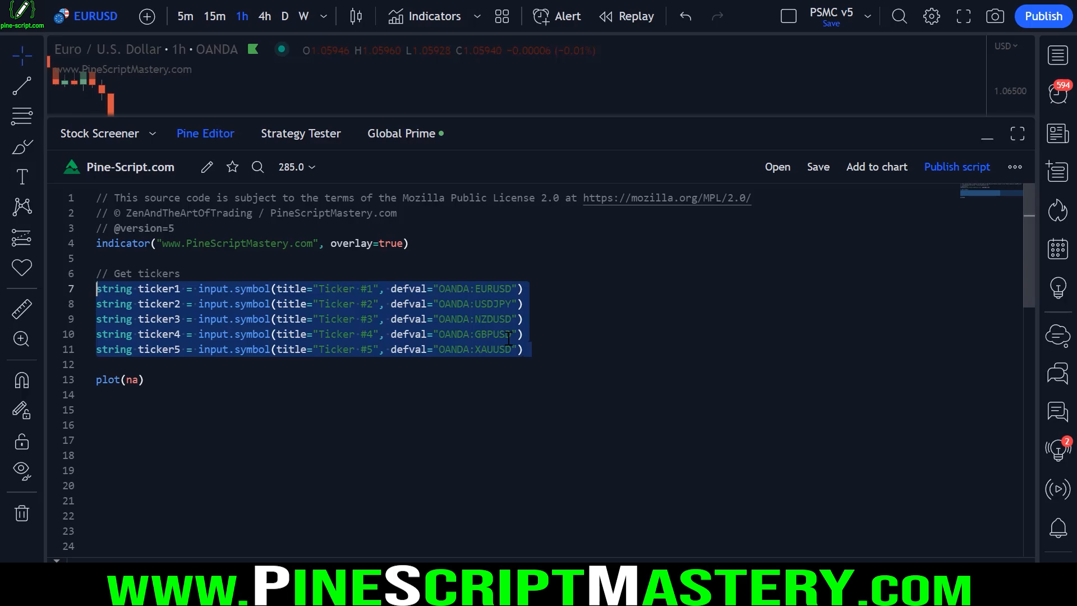
# Add a comment and declare type EMA_Sorted with fields float emaValue and string ticker.
pyautogui.click(570, 349)
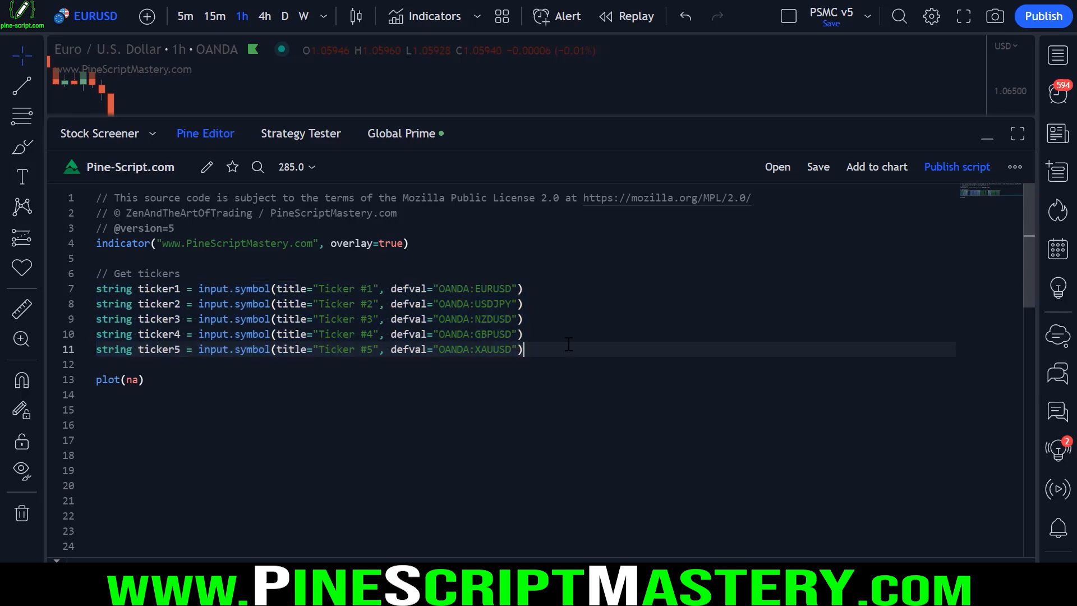
pyautogui.press('Return')
pyautogui.press('Return')
pyautogui.write('// De')
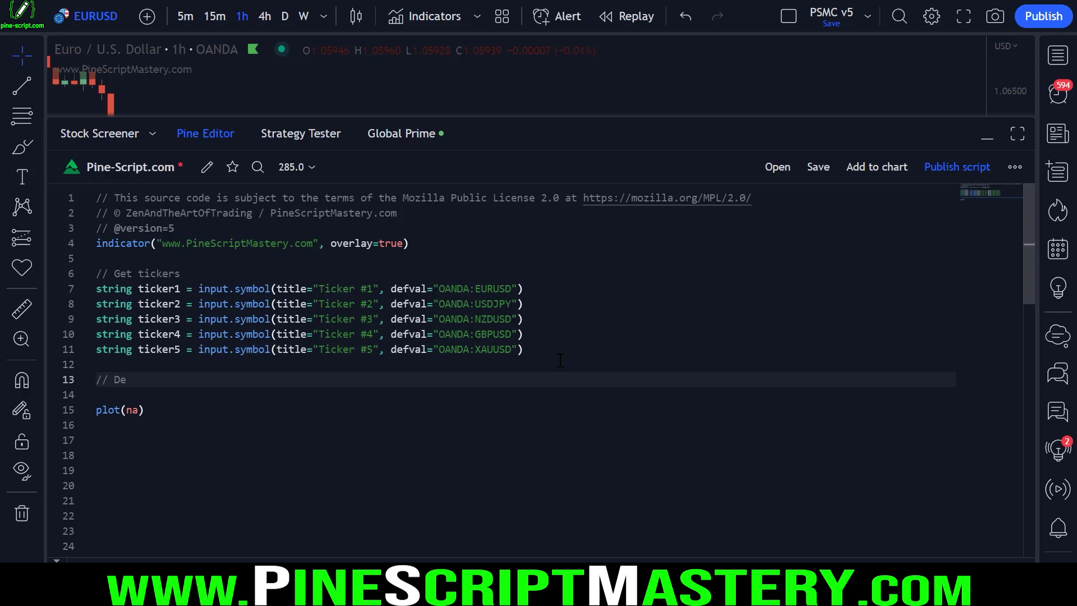
pyautogui.write('fine custom type that stores both')
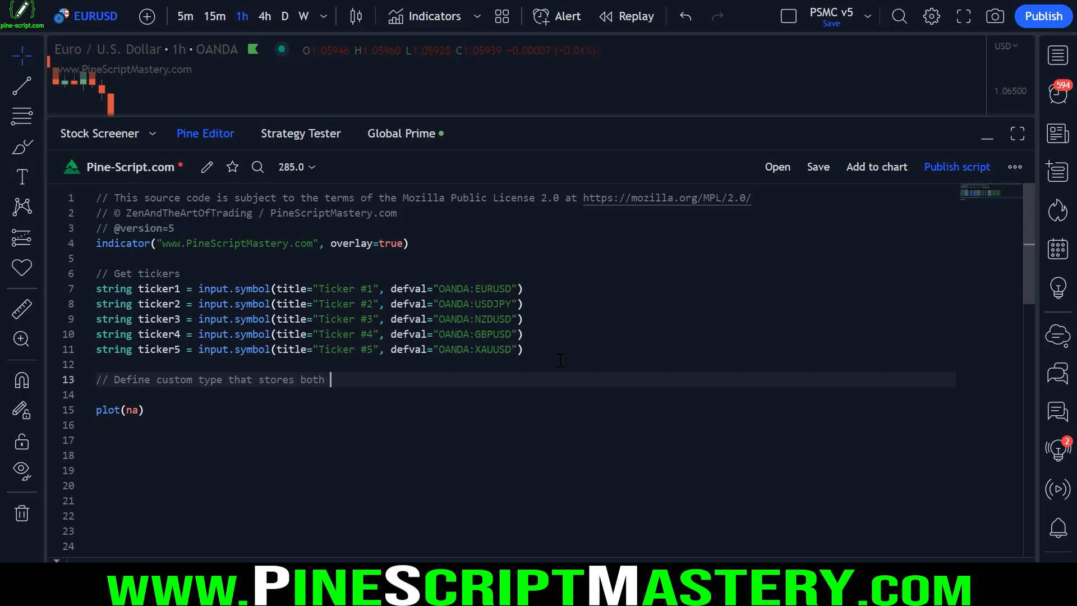
pyautogui.write(' the EMA value and the ticker ID')
pyautogui.press('Return')
pyautogui.write('type ')
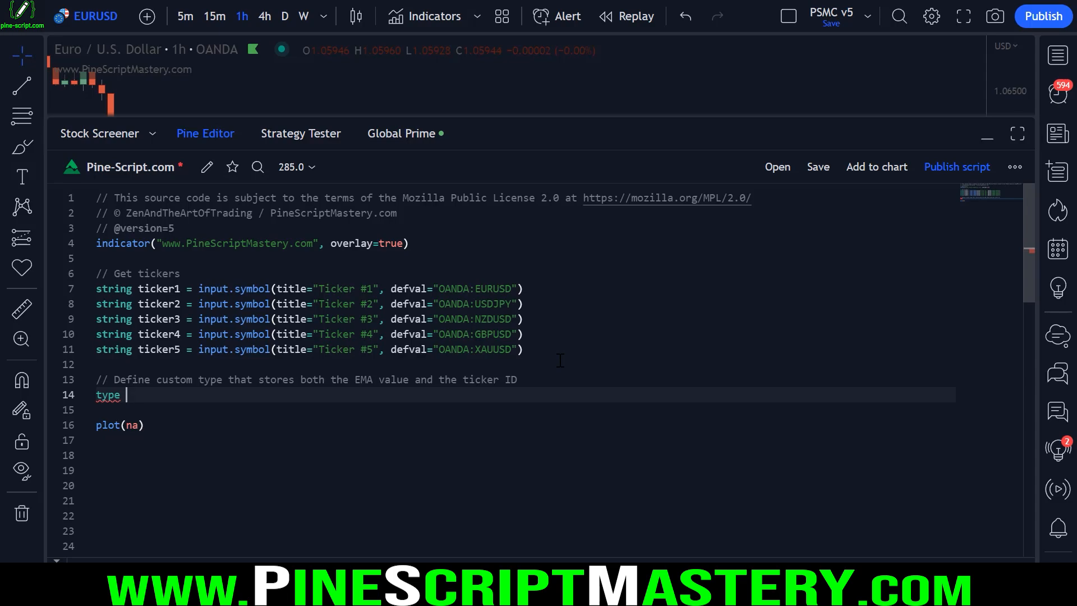
pyautogui.write('EMA_Sorte')
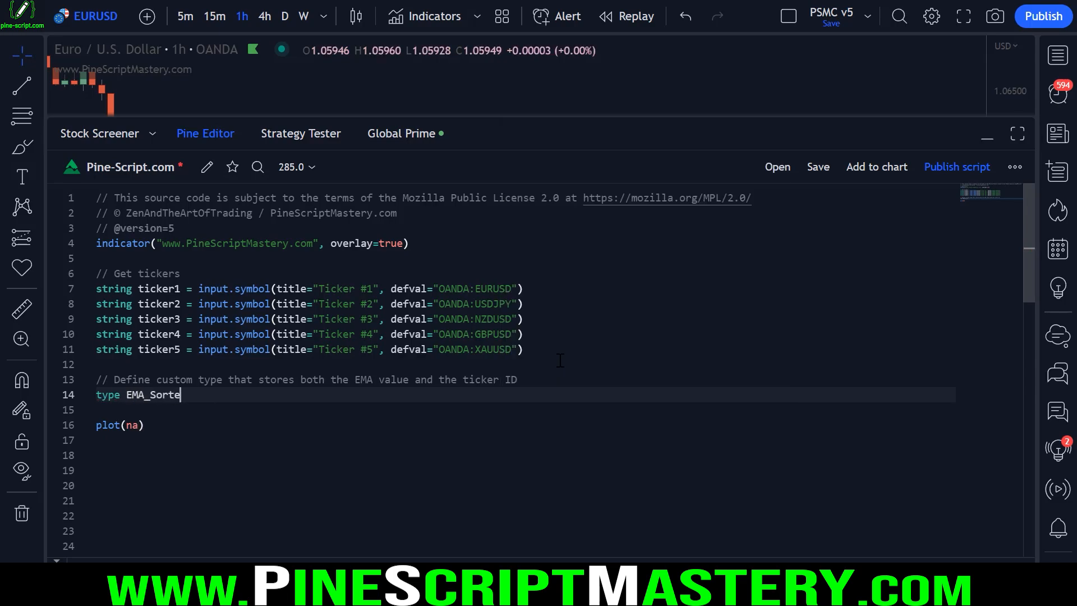
pyautogui.write('d')
pyautogui.press('Return')
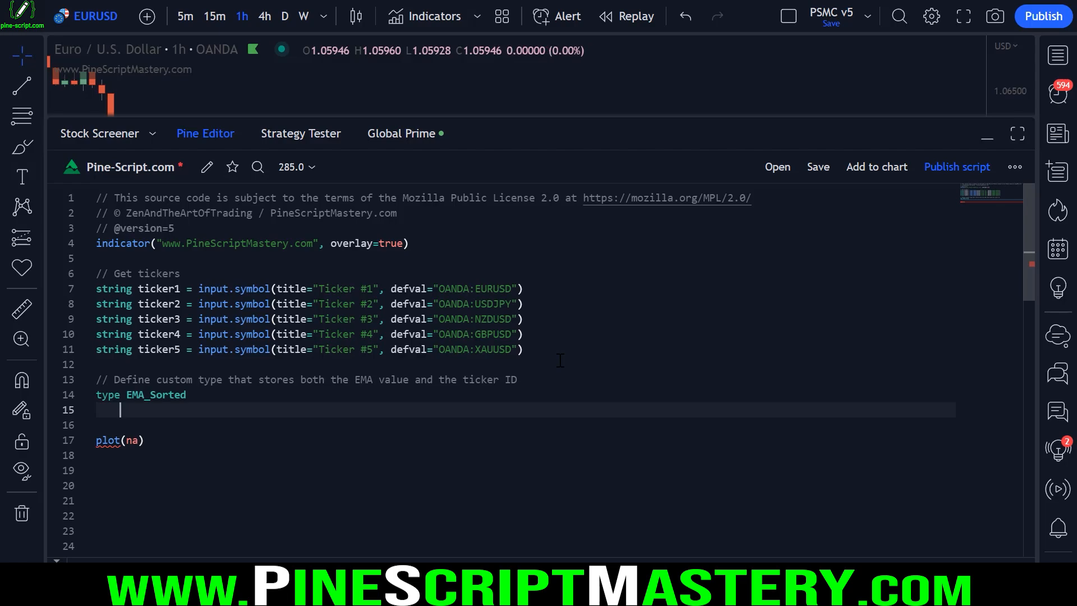
pyautogui.write('float ')
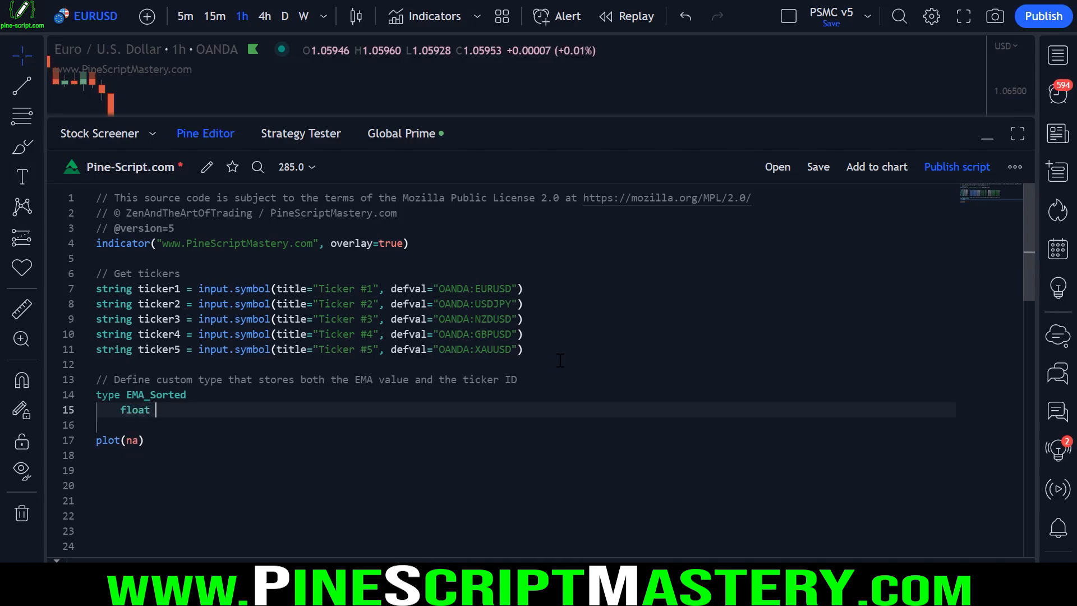
pyautogui.write('emaValue')
pyautogui.press('Return')
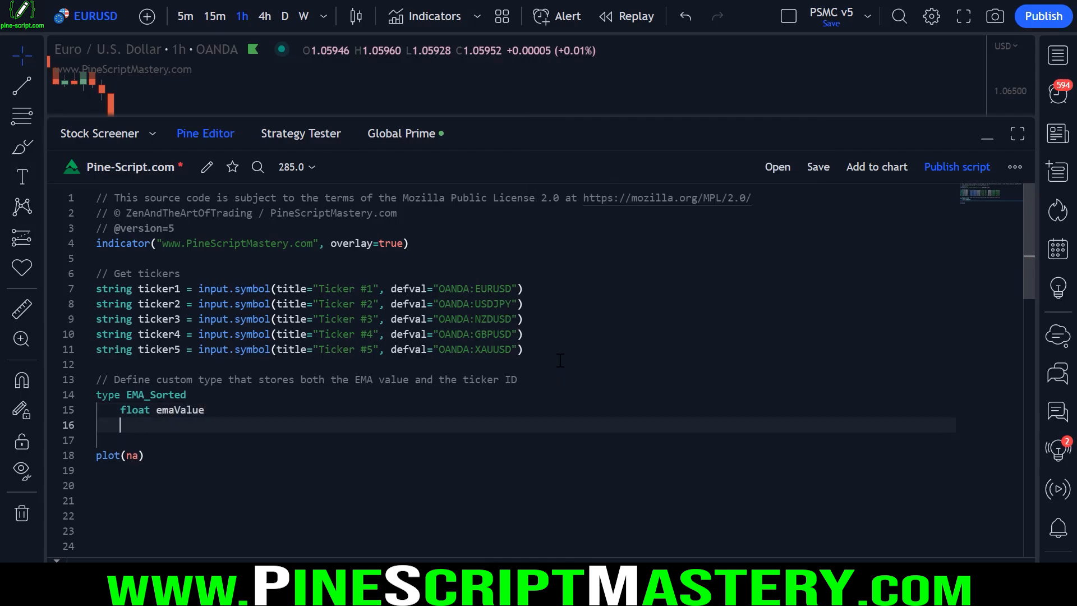
pyautogui.write('string ticker')
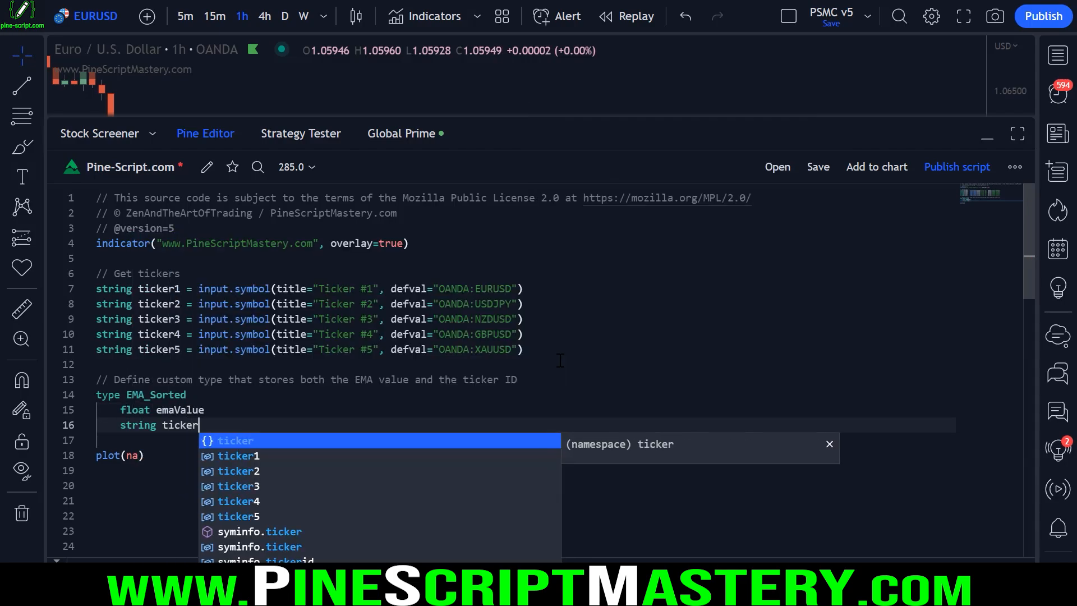
pyautogui.press('Return')
pyautogui.press('Return')
pyautogui.write('E')
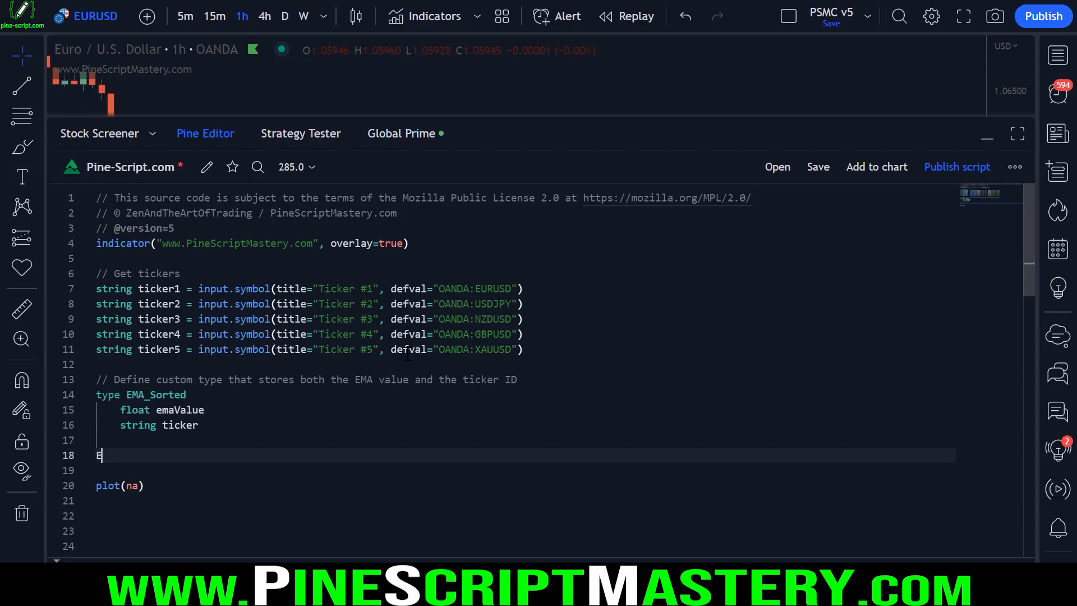
pyautogui.write('MA_Sorted')
# Write a test line myCustomType = EMA_Sorted.new(0.0, "ticker") and point out its parts.
pyautogui.press('Escape')
pyautogui.write(' myCustomType = E')
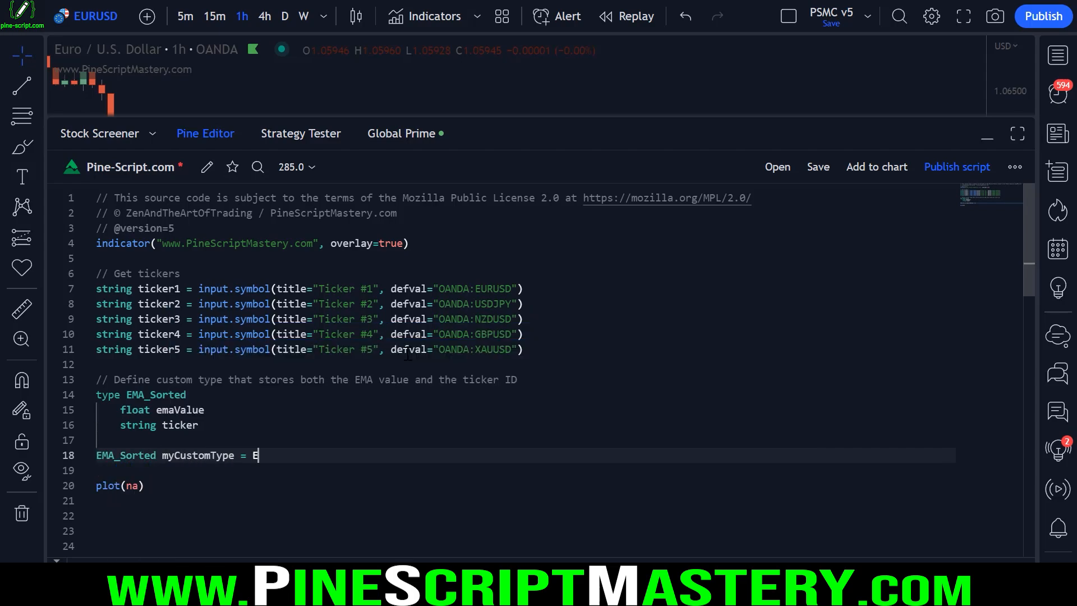
pyautogui.write('MA_Sorted.n')
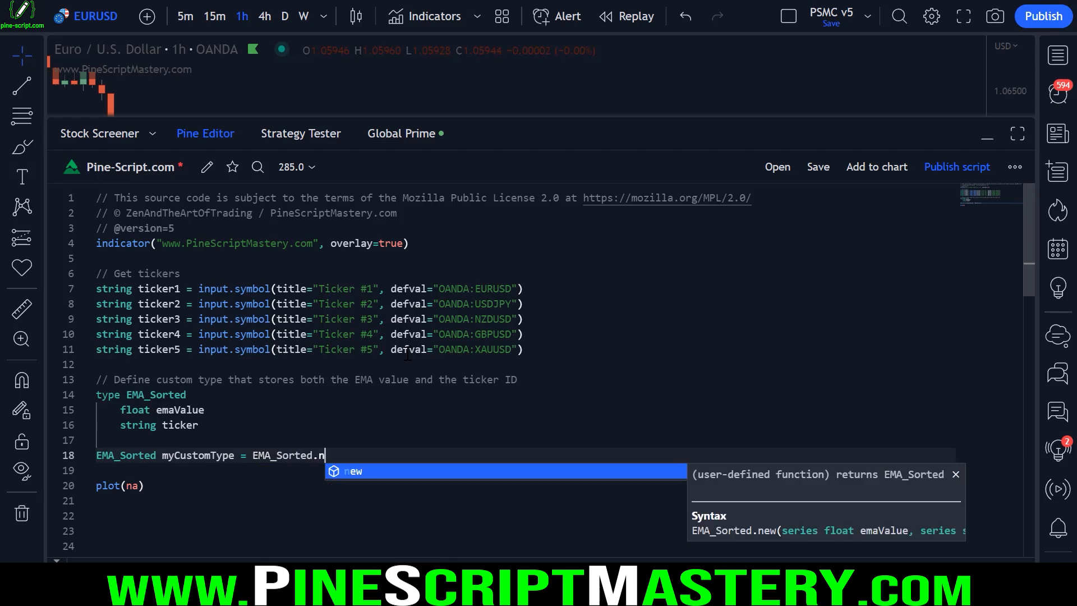
pyautogui.write('ew(')
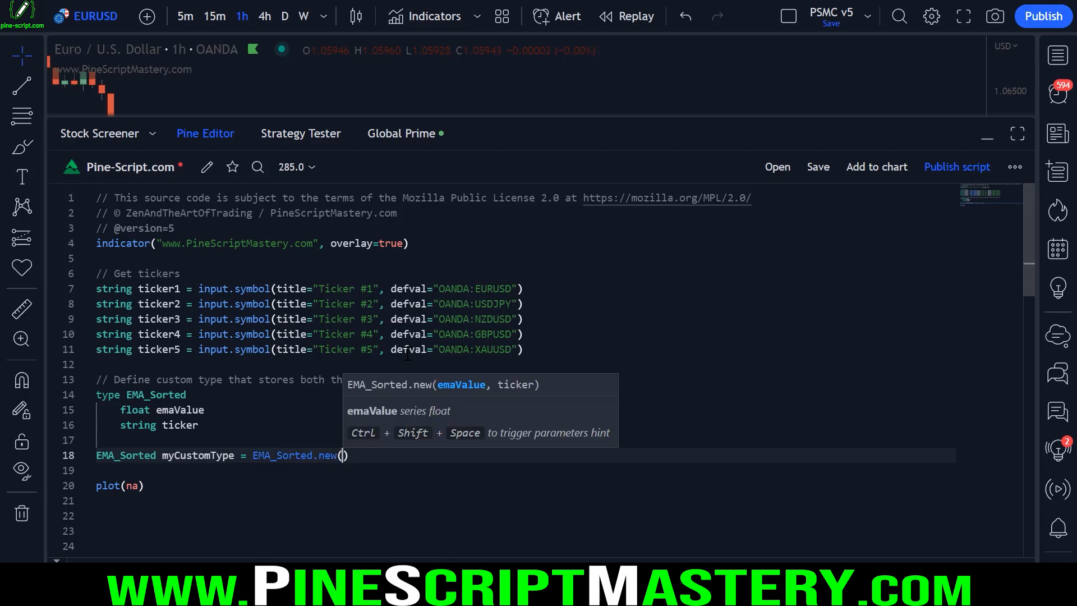
pyautogui.write('0.0, "ticke')
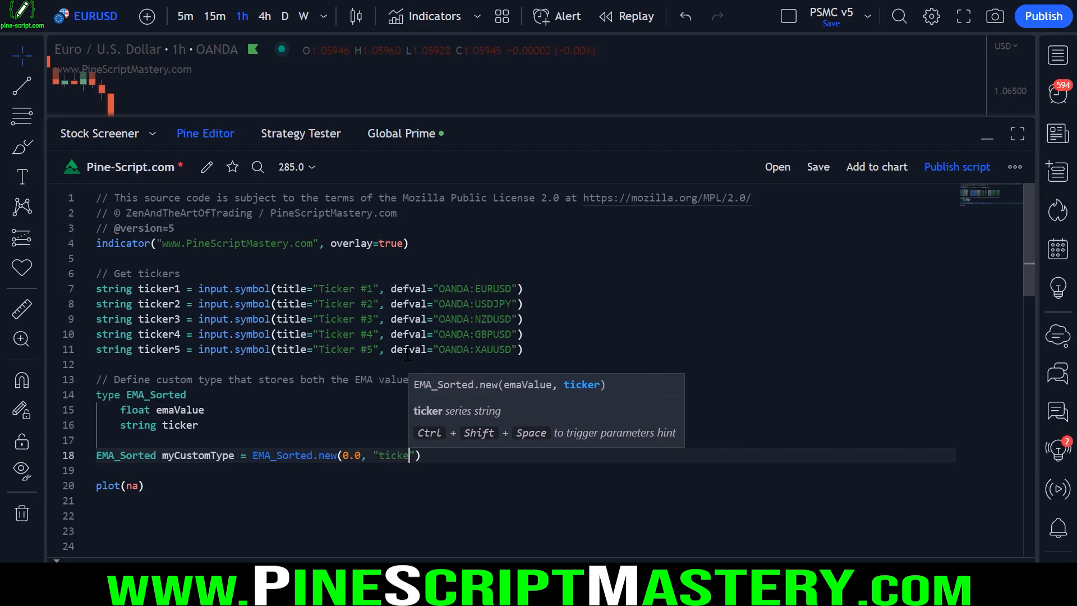
pyautogui.write('r')
pyautogui.scroll(-3, 408, 355)
pyautogui.scroll(1, 408, 355)
pyautogui.doubleClick(194, 393)
pyautogui.moveTo(532, 286); pyautogui.dragTo(95, 226)
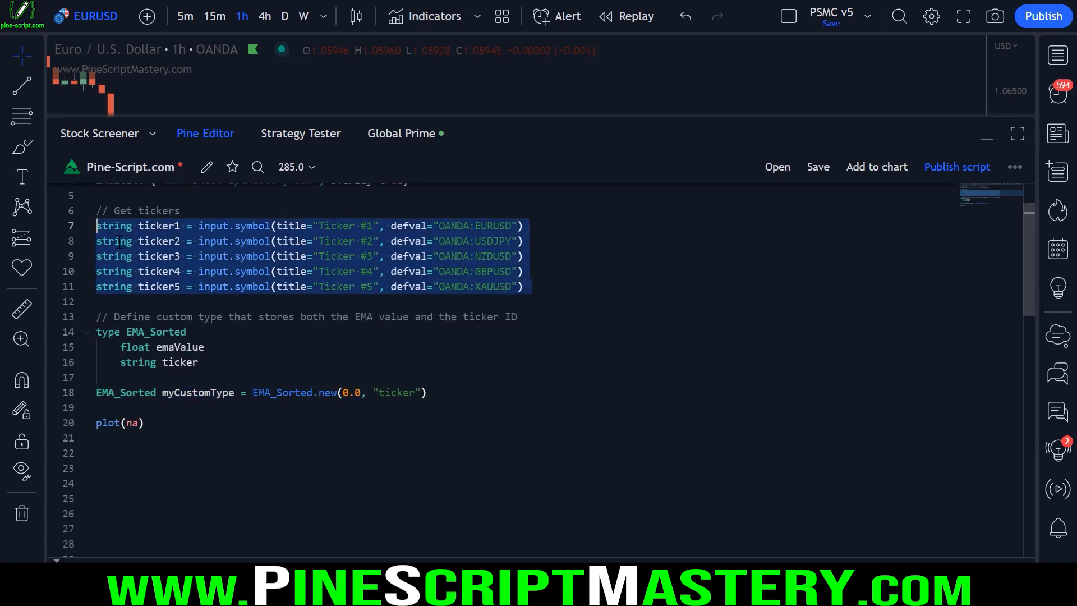
pyautogui.doubleClick(349, 392)
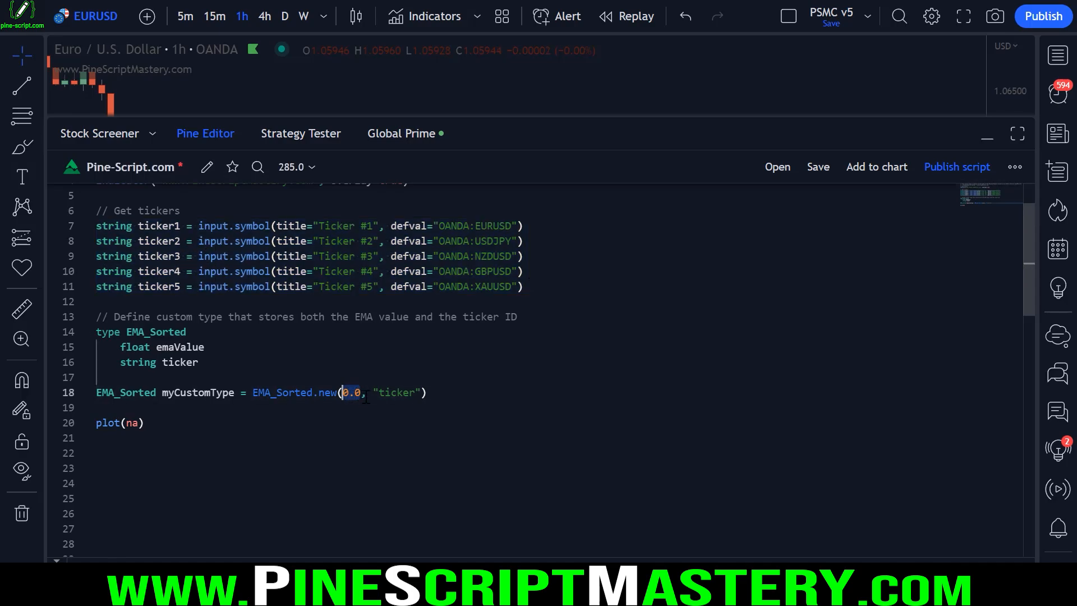
# Delete the test line and add a 'Declare custom array' comment.
pyautogui.click(421, 351)
pyautogui.tripleClick(414, 391)
pyautogui.press('BackSpace')
pyautogui.write('//')
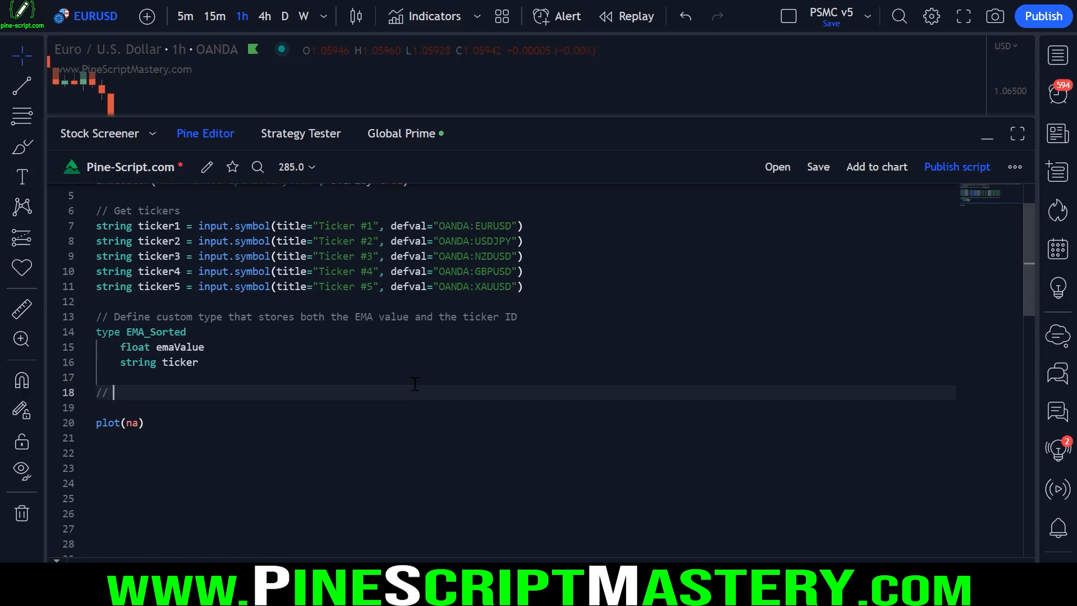
pyautogui.write('Declare custom ar')
pyautogui.write('ray')
pyautogui.press('Return')
pyautogui.write('v')
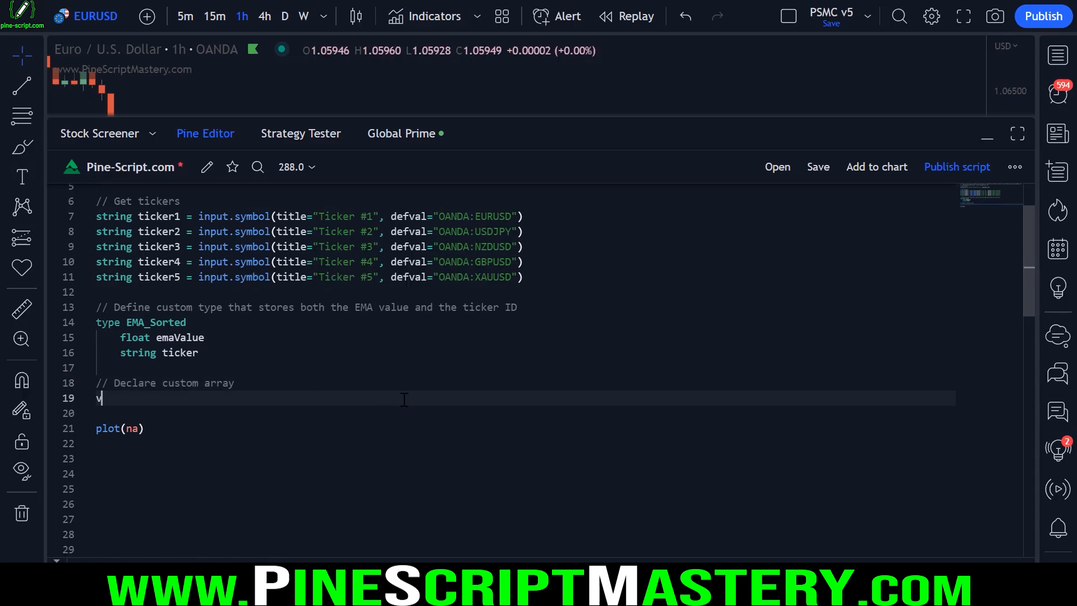
pyautogui.write('ar')
pyautogui.write('array<')
pyautogui.write('float>')
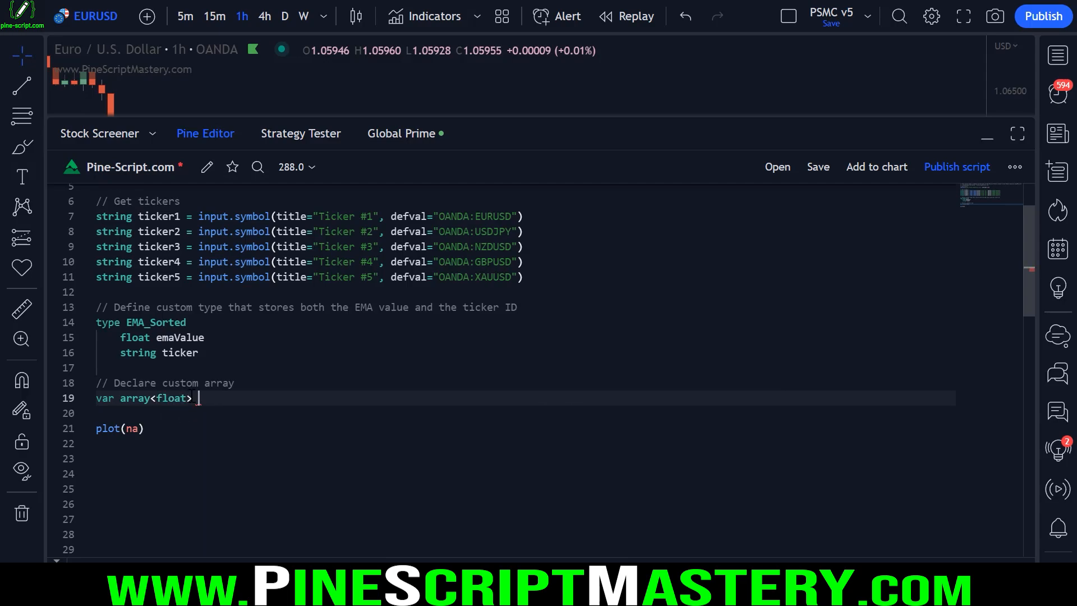
# Declare var array<EMA_Sorted> emaArray = array.new<EMA_Sorted>(5), replacing float with EMA_Sorted.
pyautogui.doubleClick(178, 397)
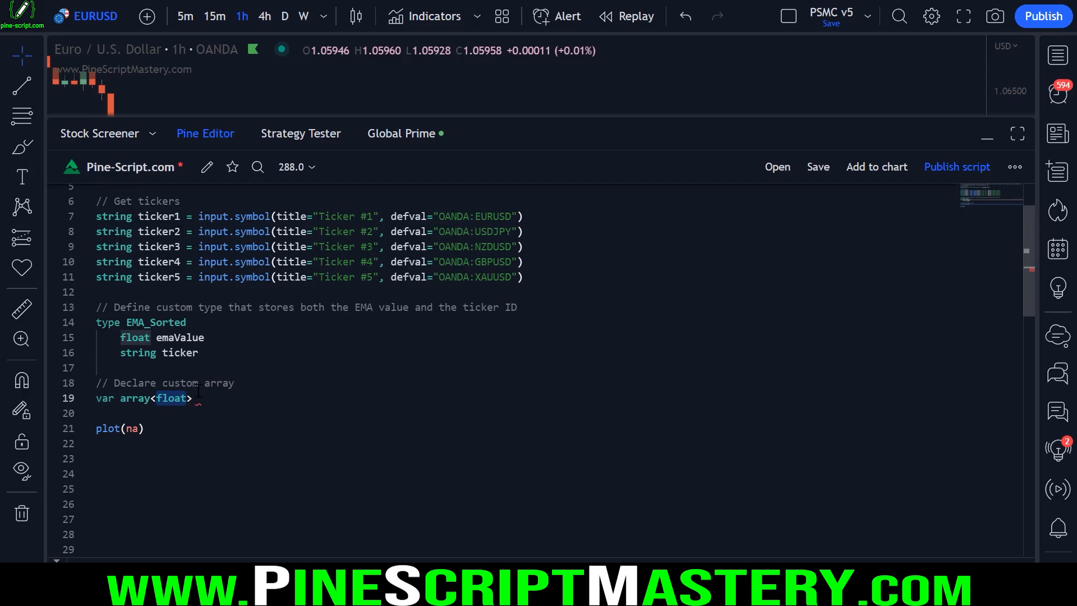
pyautogui.write('EMA_Sorted')
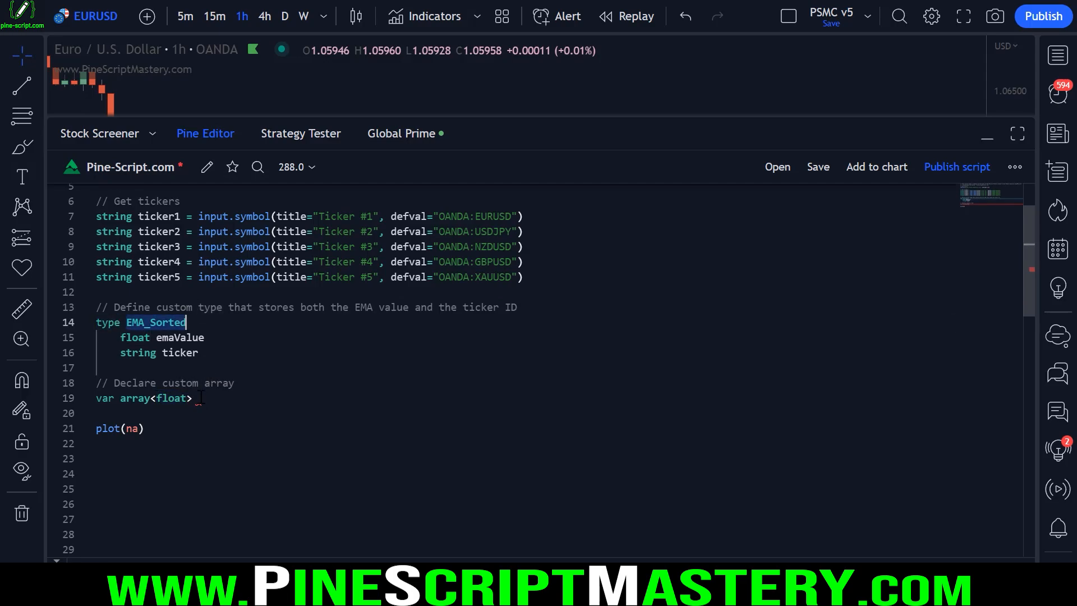
pyautogui.press('Down')
pyautogui.click(194, 398)
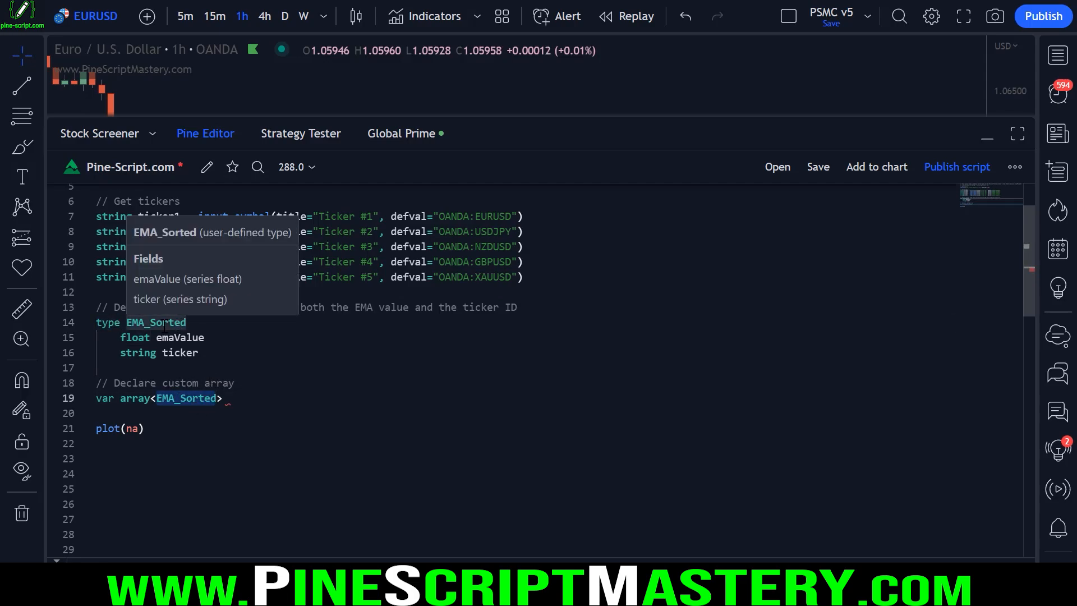
pyautogui.press('End')
pyautogui.write('emaArray = ')
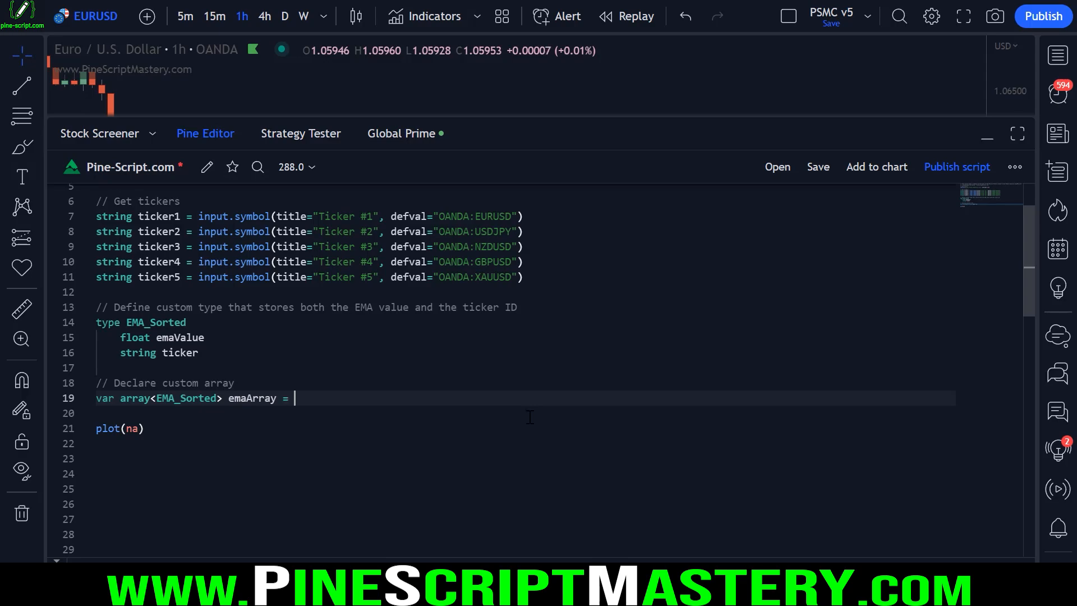
pyautogui.write('array.new<')
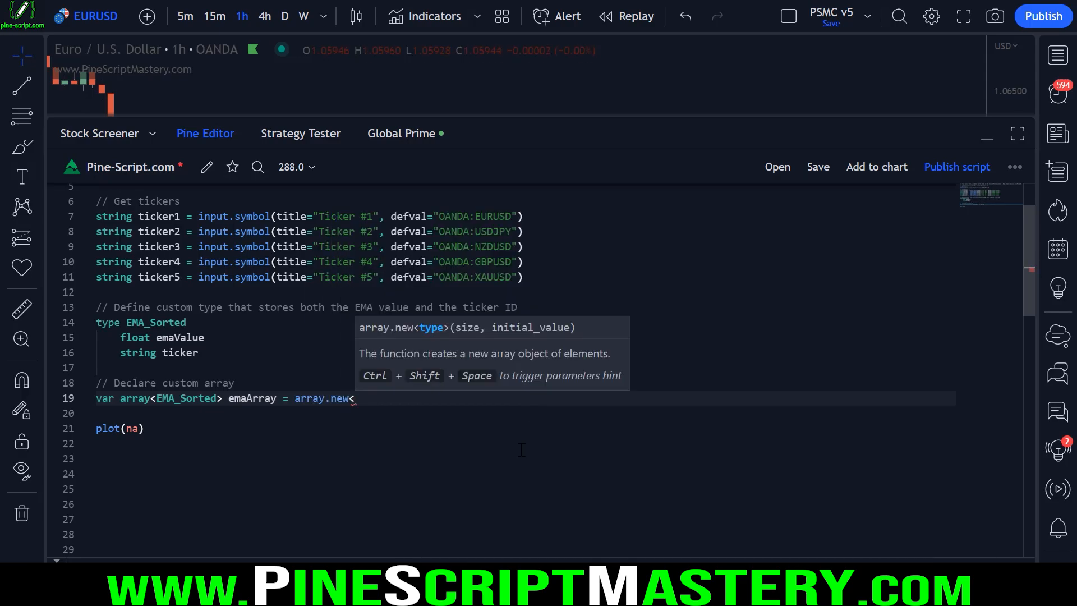
pyautogui.write('EMA_Sorted')
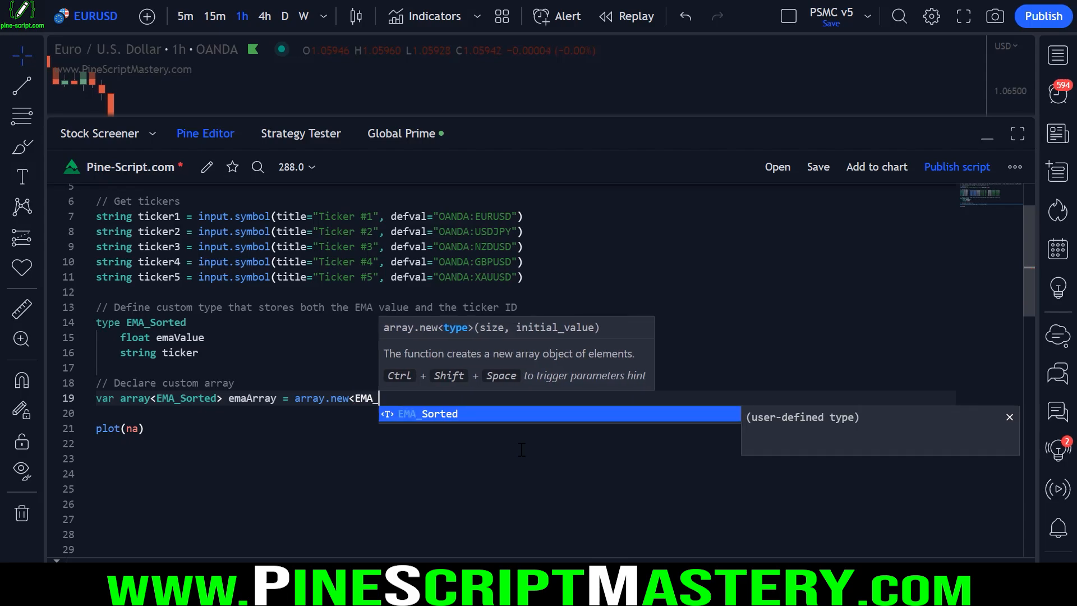
pyautogui.write('>(')
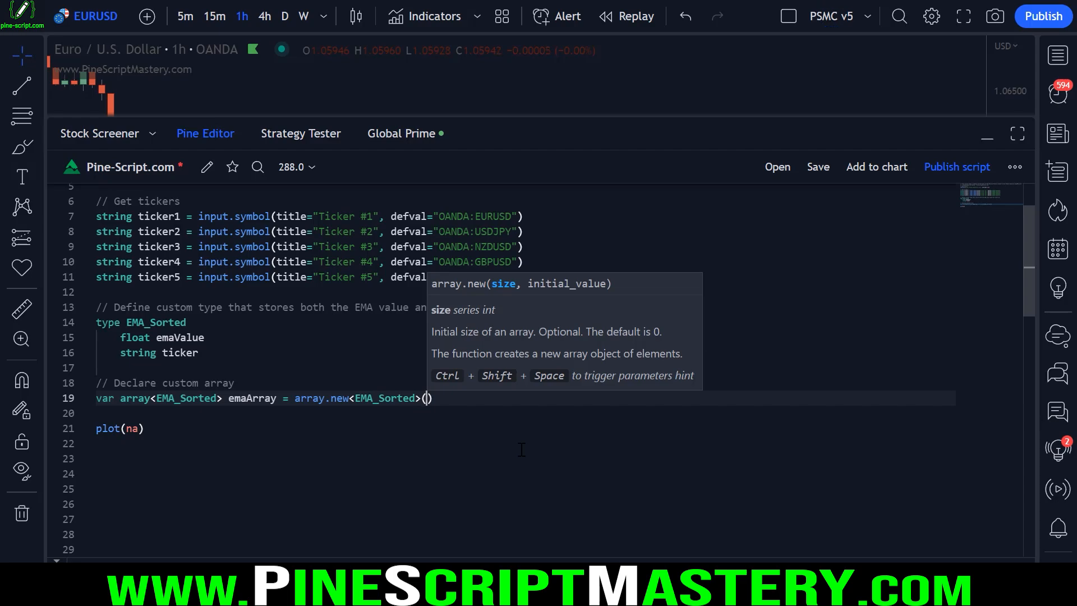
pyautogui.write('5')
pyautogui.press('Up')
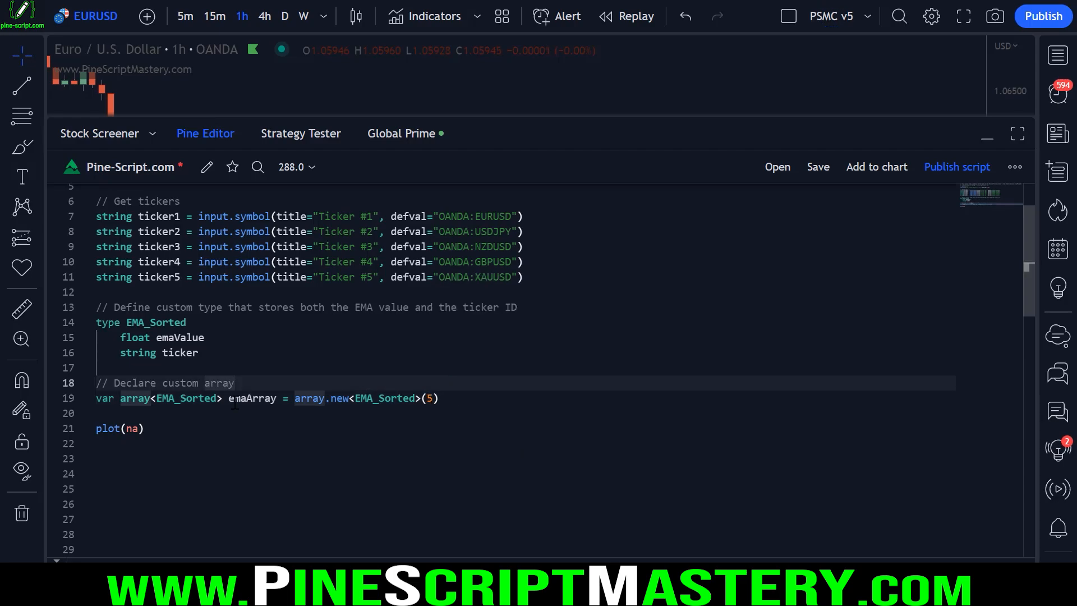
# Point out the EMA_Sorted occurrences and the five ticker inputs, then rest the caret on empty line 20.
pyautogui.doubleClick(186, 398)
pyautogui.click(446, 399)
pyautogui.scroll(3, 564, 348)
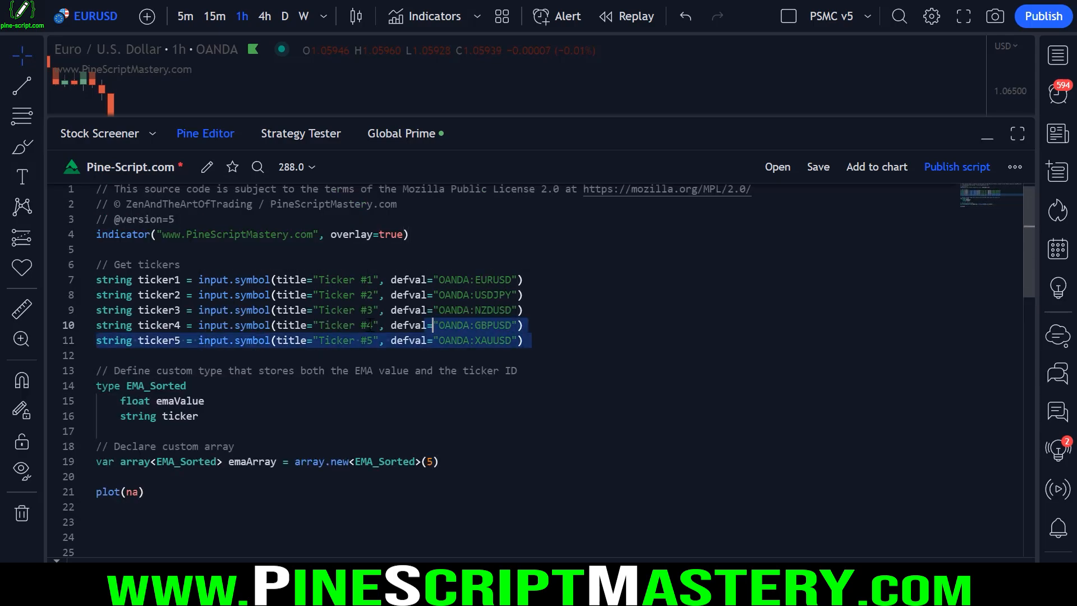
pyautogui.moveTo(523, 340); pyautogui.dragTo(96, 280)
pyautogui.doubleClick(179, 386)
pyautogui.scroll(-2, 429, 423)
pyautogui.click(430, 421)
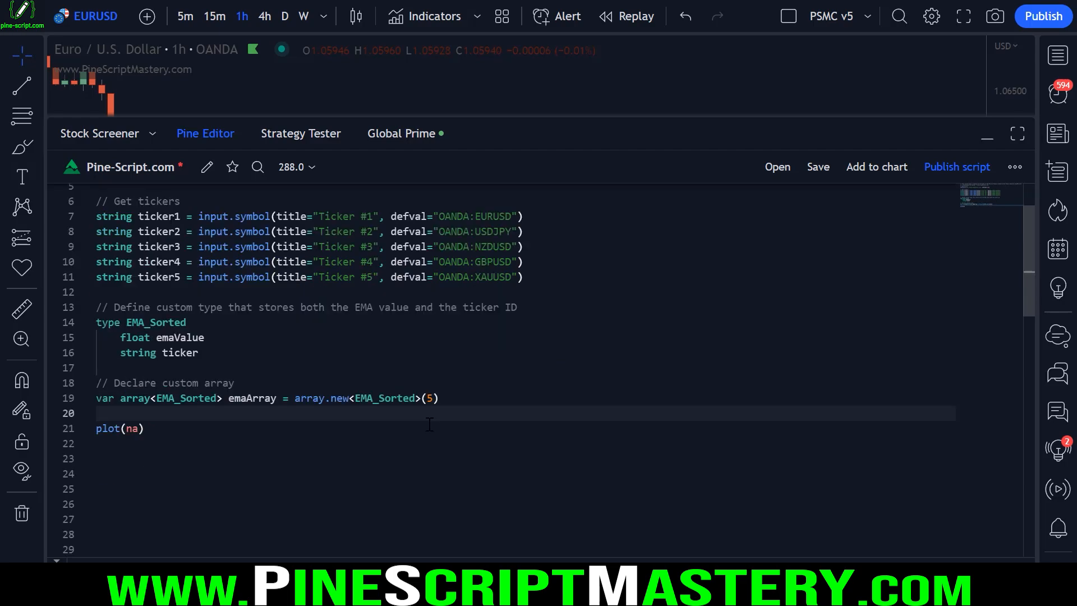
# Paste the 'Get EMA values' block fetching each ticker's daily 50 EMA into ema1 to ema5.
pyautogui.press('Return')
pyautogui.press('Return')
pyautogui.press('Return')
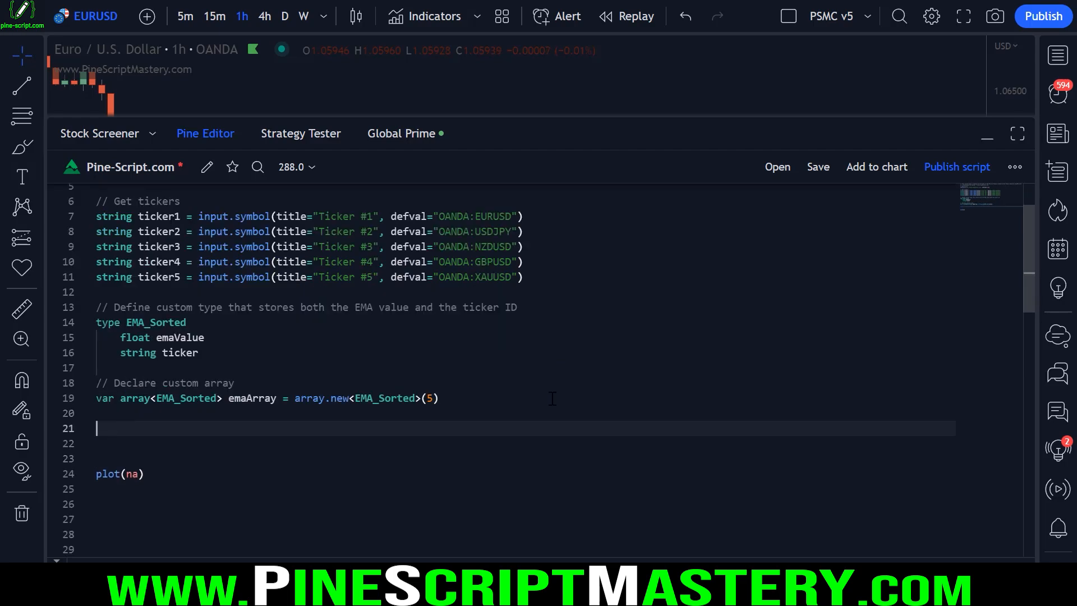
pyautogui.scroll(-2, 541, 396)
pyautogui.press('Up')
pyautogui.press('Up')
pyautogui.scroll(2, 540, 396)
pyautogui.write('// Get EMA values ema1 = request.security(ticker1, "D", ta.ema(close, 50)) ema2 = request.security(ticker2, "D", ta.ema(close, 50)) ema3 = request.security(ticker3, "D", ta.ema(close, 50)) ema4 = request.security(ticker4, "D", ta.ema(close, 50)) ema5 = request.security(ticker5, "D", ta.ema(close, 50))')
pyautogui.click(432, 519)
pyautogui.scroll(-2, 433, 513)
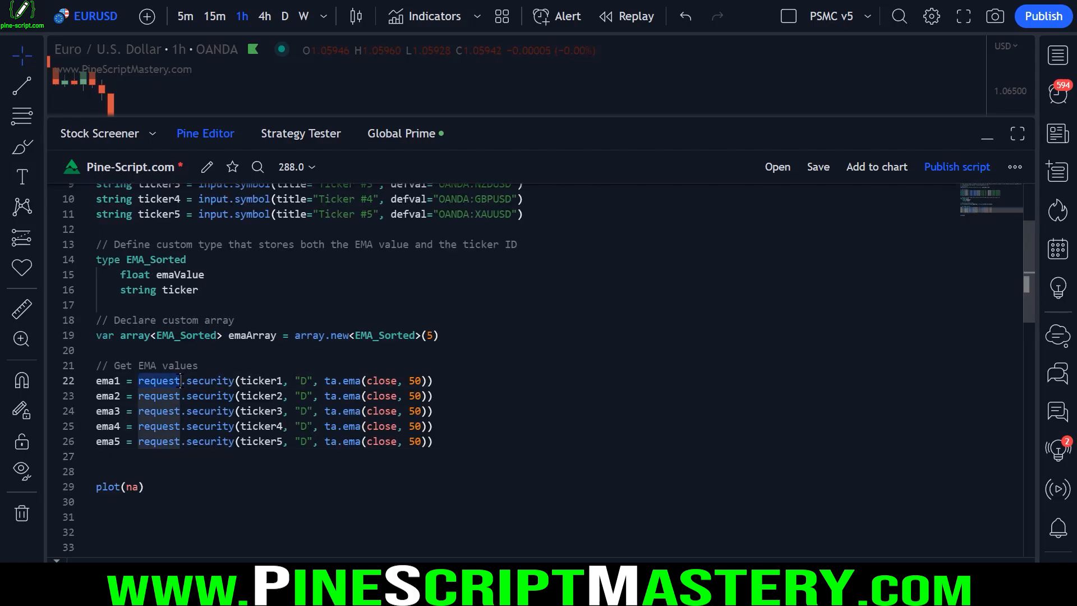
# Walk through request.security's ticker, "D" timeframe and ta.ema(close, 50) arguments across the five lines.
pyautogui.doubleClick(208, 380)
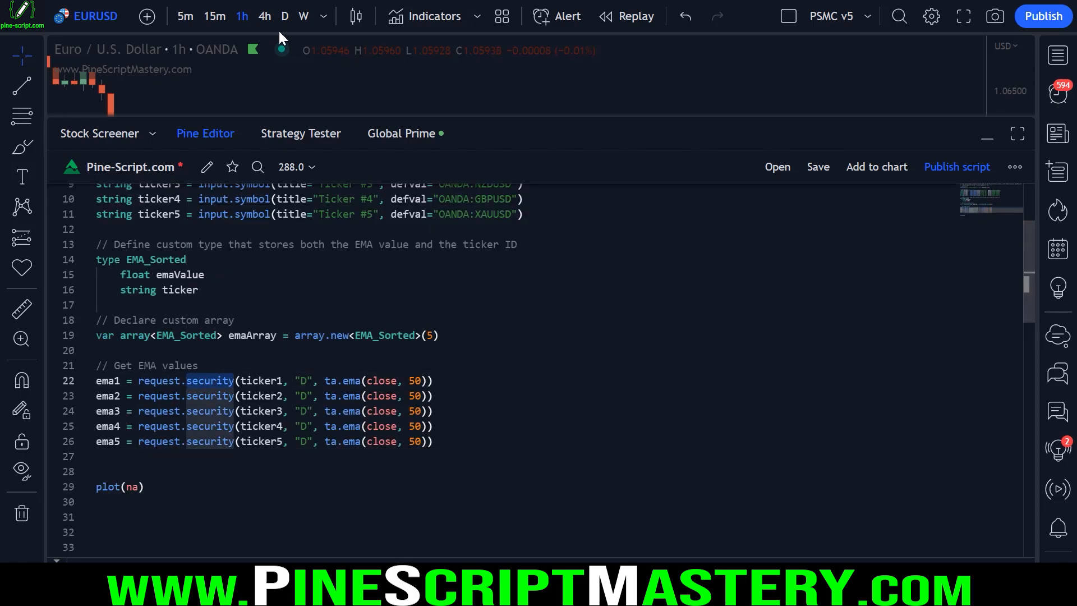
pyautogui.doubleClick(263, 380)
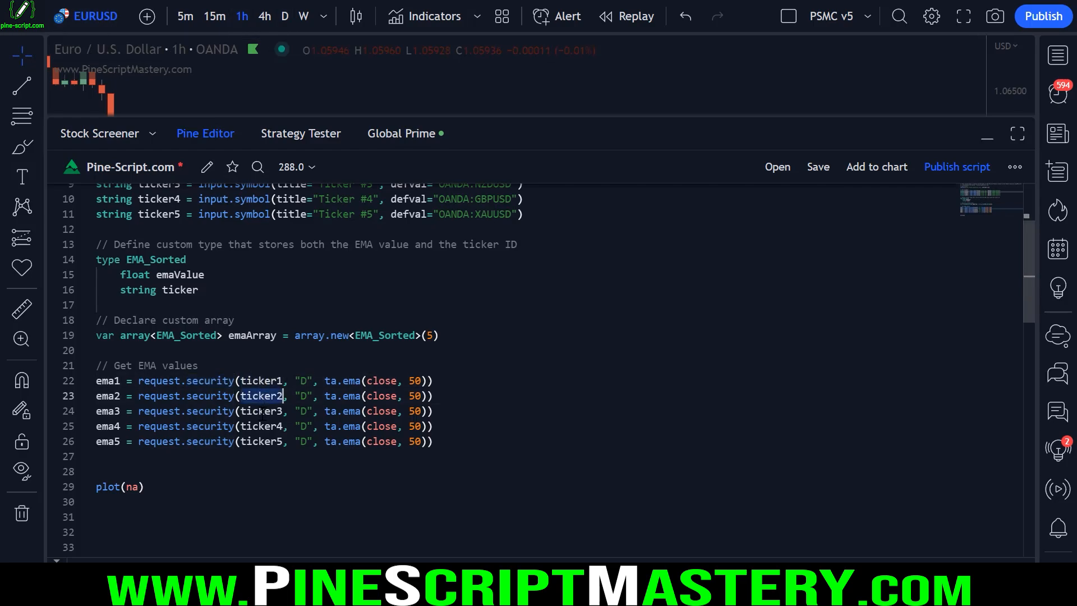
pyautogui.doubleClick(262, 411)
pyautogui.doubleClick(262, 441)
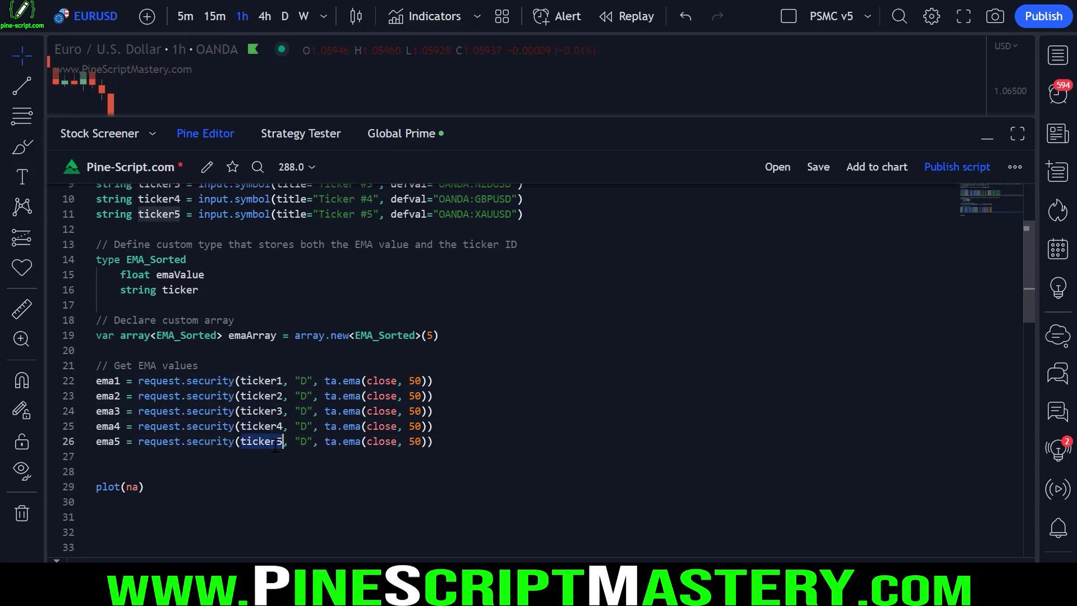
pyautogui.doubleClick(302, 380)
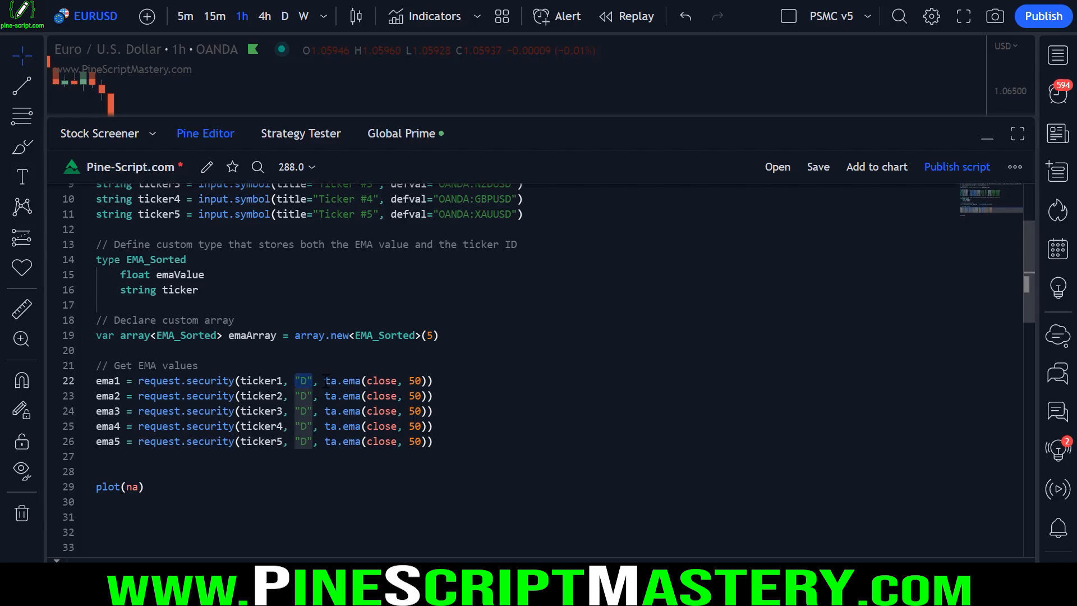
pyautogui.moveTo(324, 380); pyautogui.dragTo(428, 380)
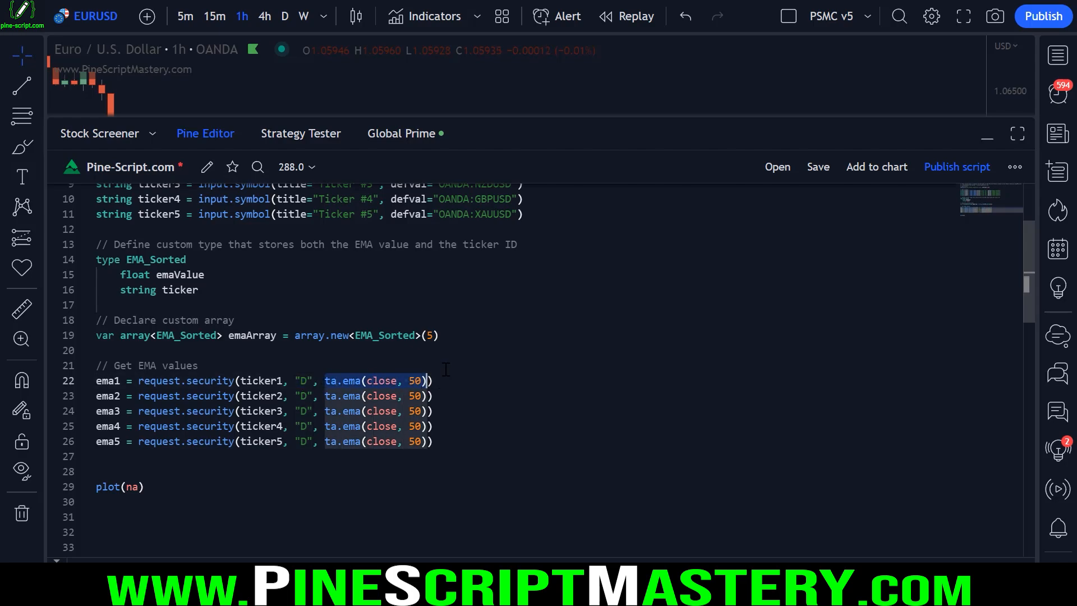
pyautogui.doubleClick(159, 380)
pyautogui.doubleClick(210, 380)
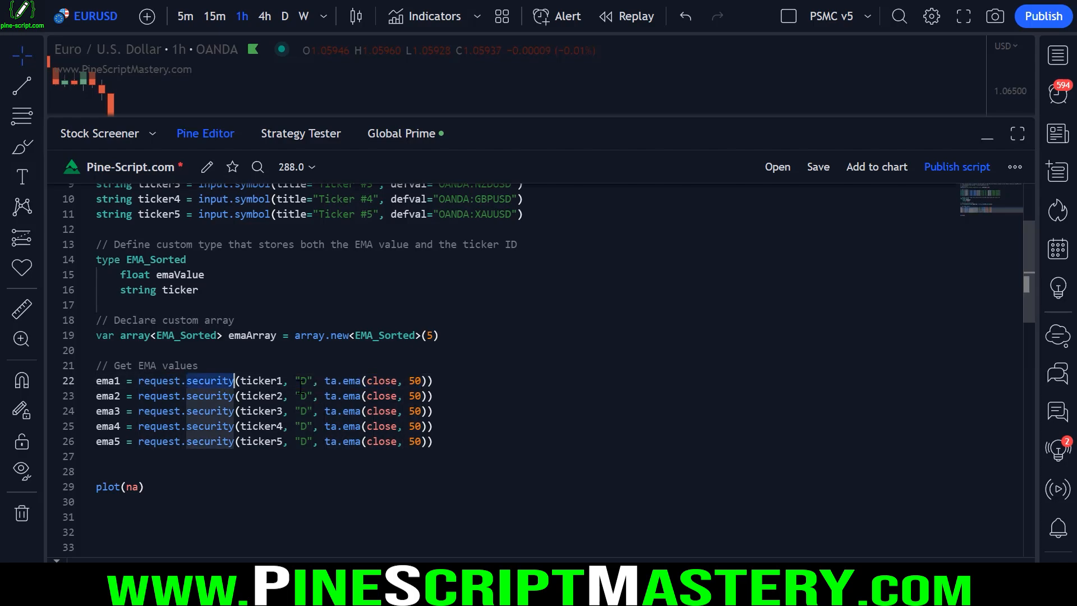
pyautogui.click(199, 365)
pyautogui.moveTo(326, 392); pyautogui.dragTo(437, 392)
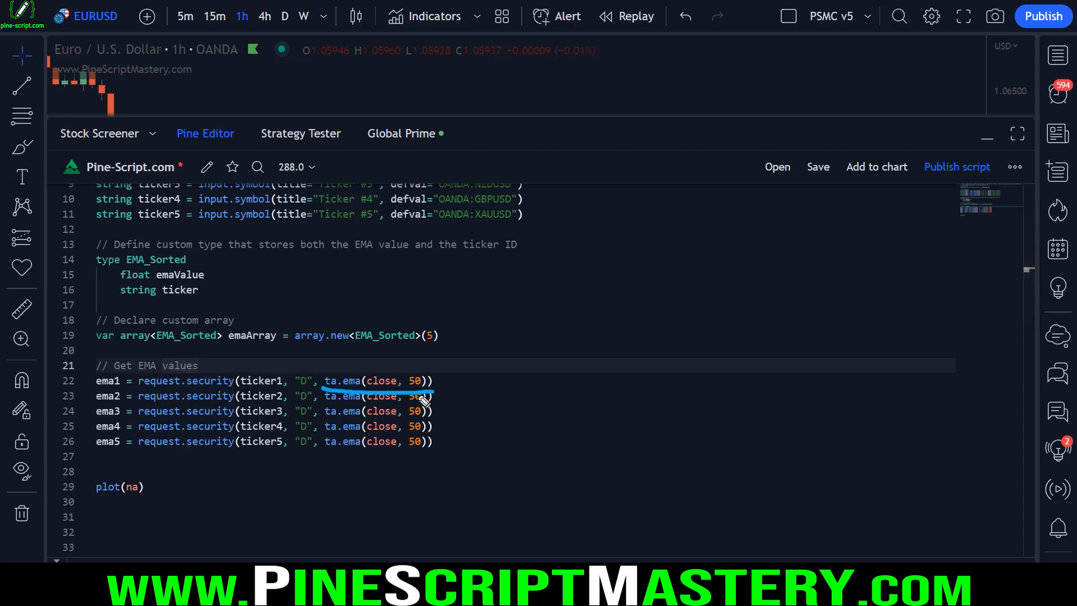
pyautogui.moveTo(389, 313); pyautogui.dragTo(387, 377)
pyautogui.moveTo(313, 370); pyautogui.dragTo(318, 377)
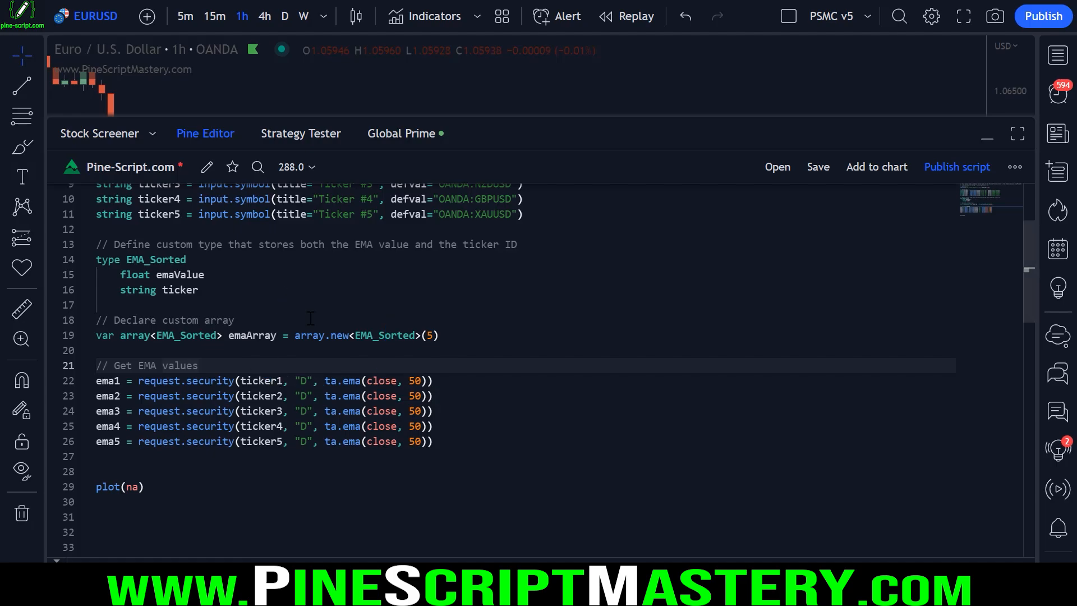
pyautogui.scroll(5, 277, 337)
pyautogui.moveTo(513, 291); pyautogui.dragTo(472, 354)
pyautogui.scroll(-4, 336, 379)
pyautogui.moveTo(434, 450); pyautogui.dragTo(95, 389)
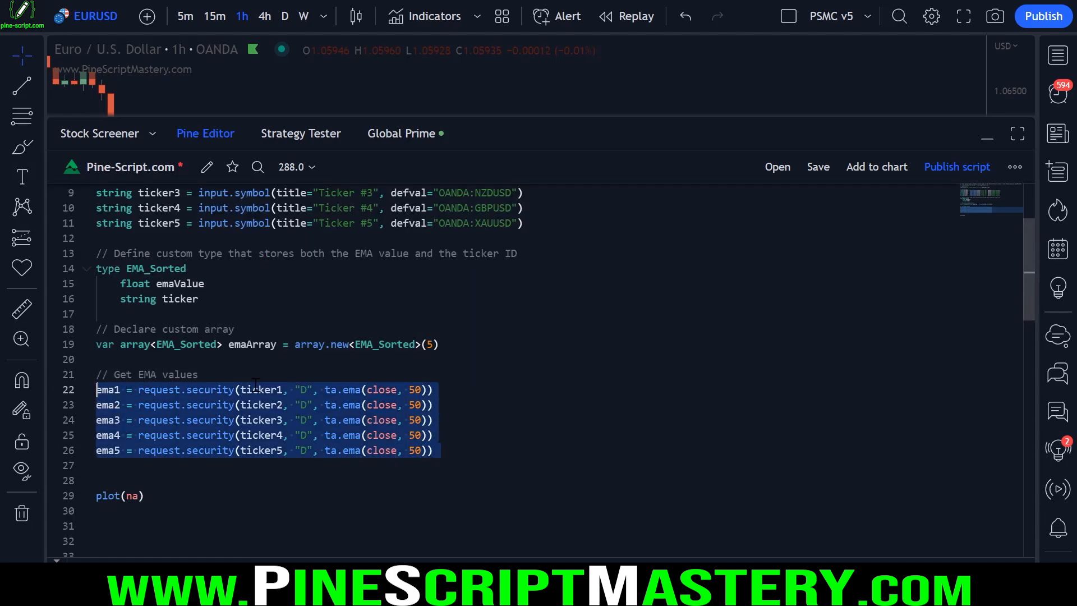
# Paste the five plot() calls in orange, red, green, white and purple, save, and view the chart.
pyautogui.click(499, 466)
pyautogui.press('Return')
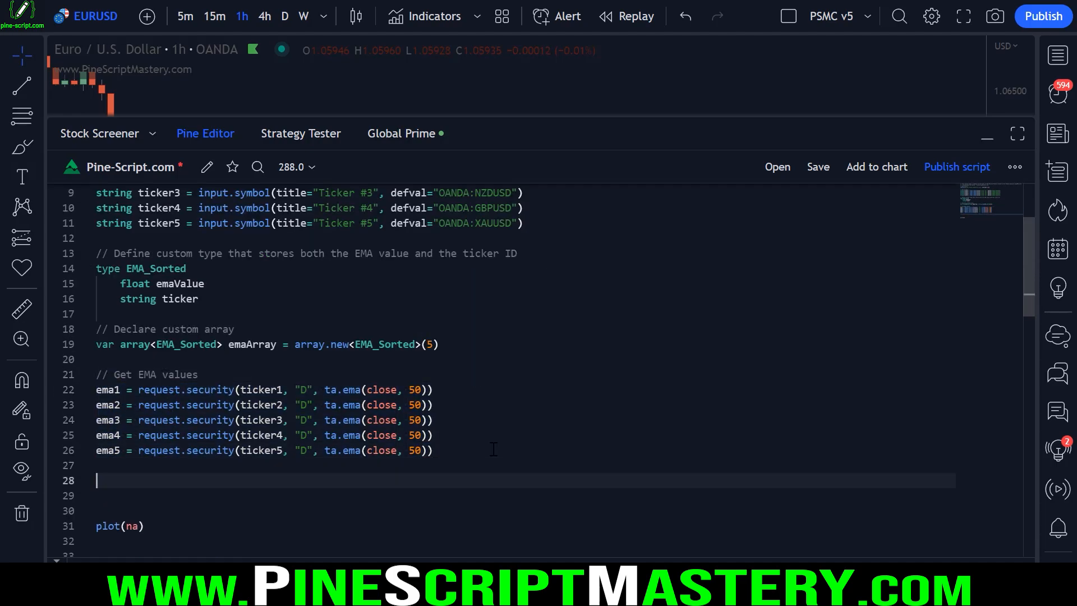
pyautogui.scroll(-2, 514, 420)
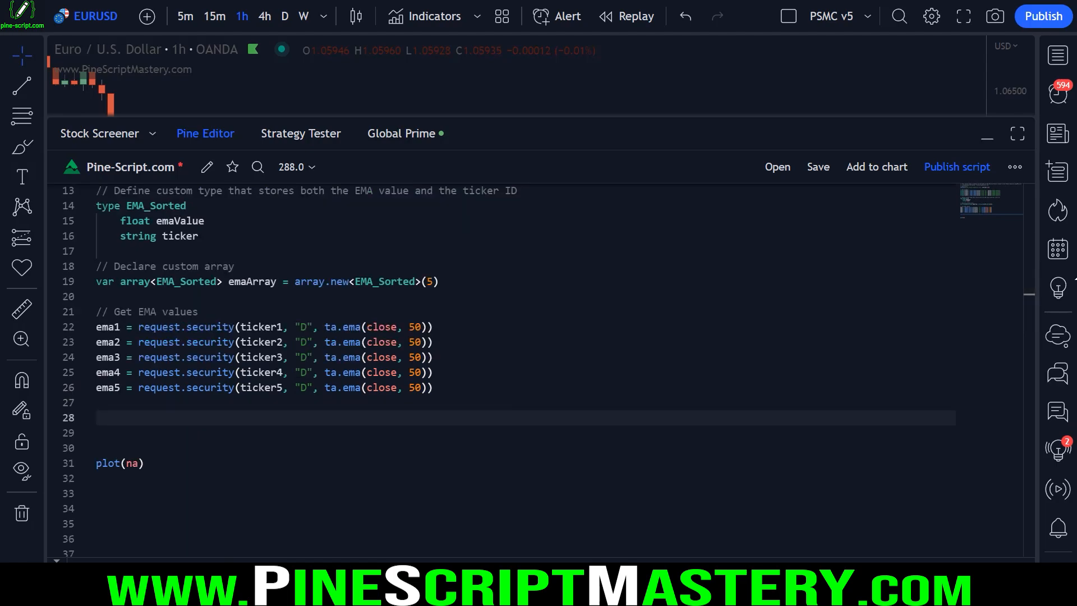
pyautogui.write('// Draw EMAs plot(ema1, title="Ticker #1", color=color.orange) plot(ema2, title="Ticker #2", color=color.red) plot(ema3, title="Ticker #3", color=color.green) plot(ema4, title="Ticker #4", color=color.white) plot(ema5, title="Ticker #5", color=color.purple)')
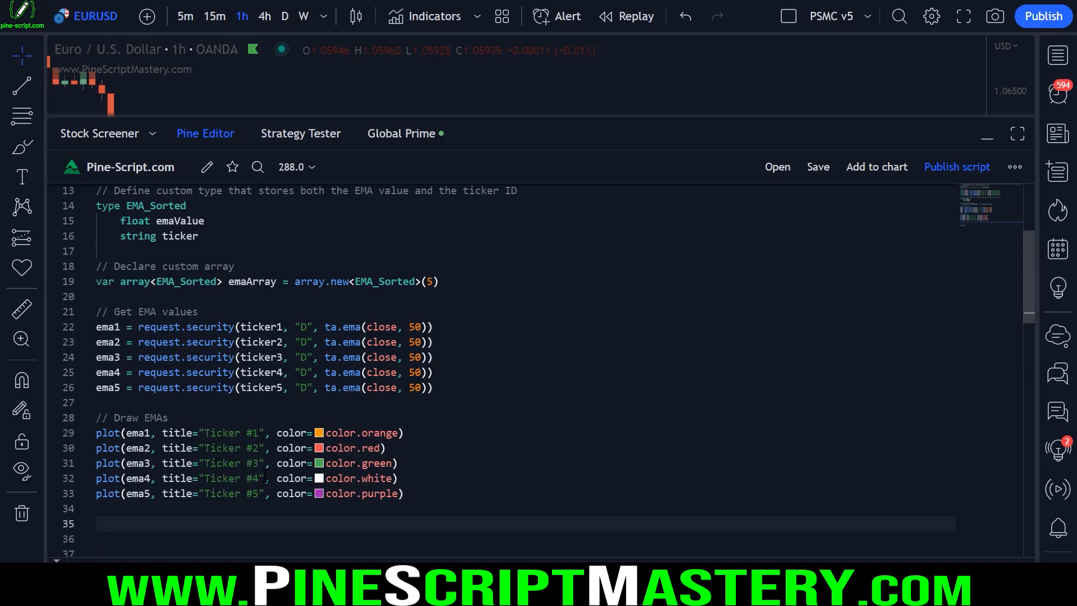
pyautogui.hotkey('ctrl', 's')
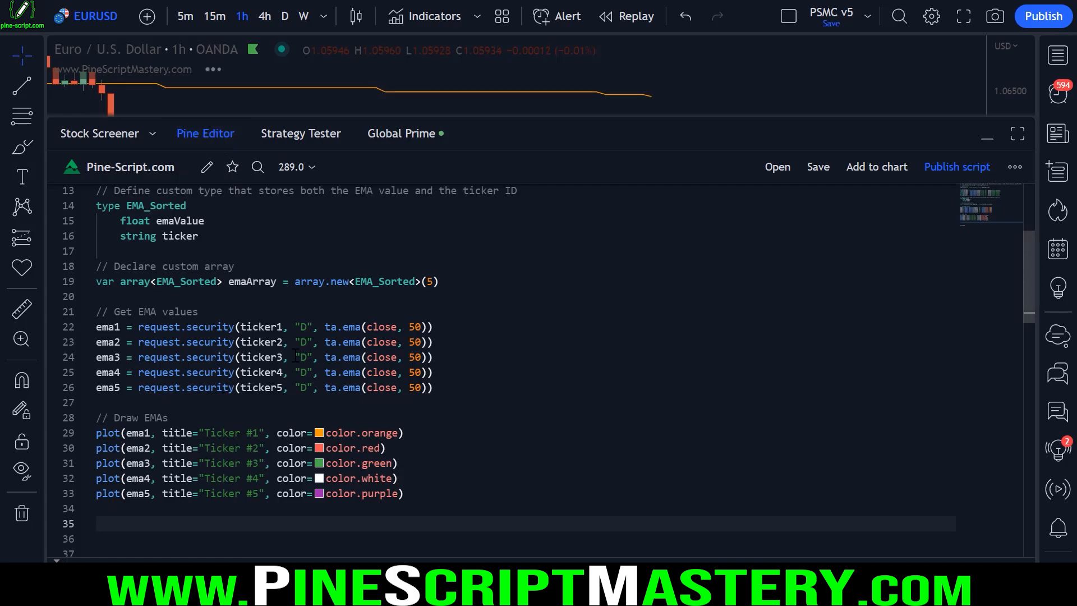
pyautogui.click(203, 138)
pyautogui.scroll(5, 421, 253)
pyautogui.scroll(5, 539, 219)
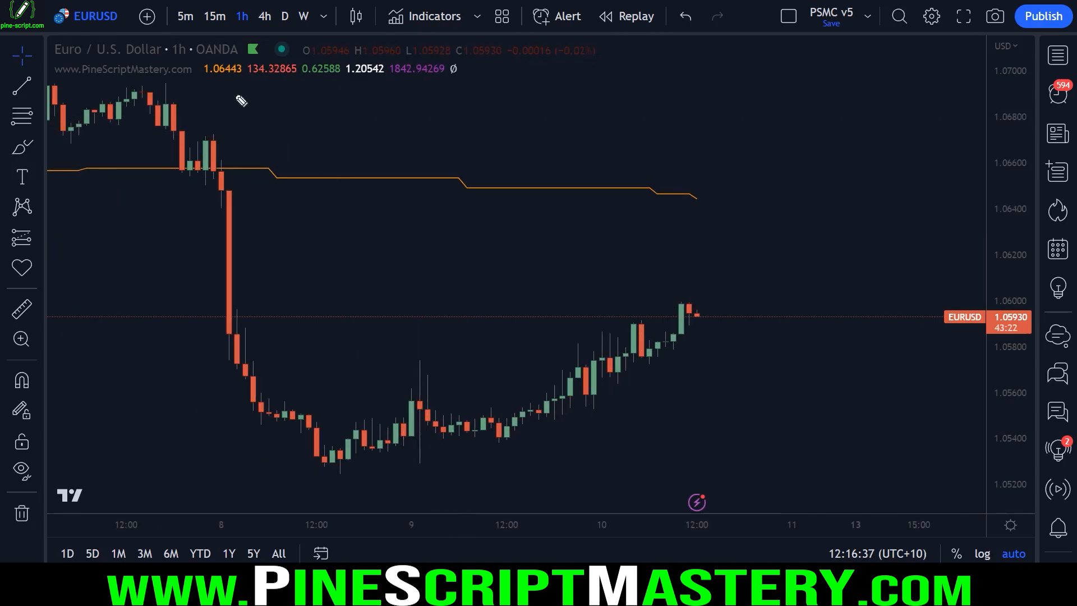
# Inspect the five plotted EMA values on the chart, then return to the script.
pyautogui.moveTo(201, 81); pyautogui.dragTo(467, 81)
pyautogui.press('Escape')
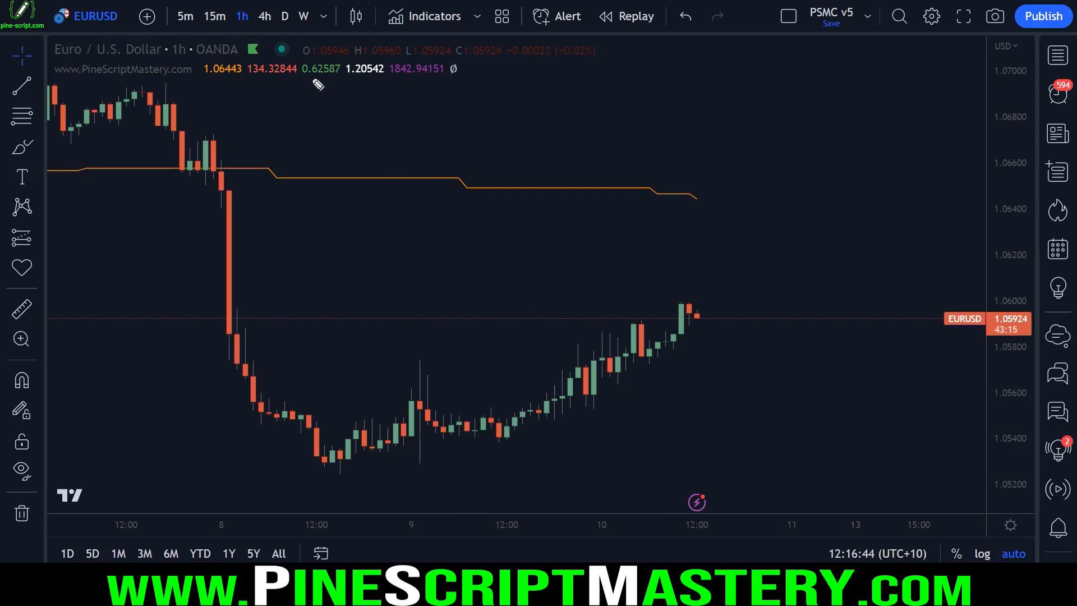
pyautogui.moveTo(303, 80); pyautogui.dragTo(336, 85)
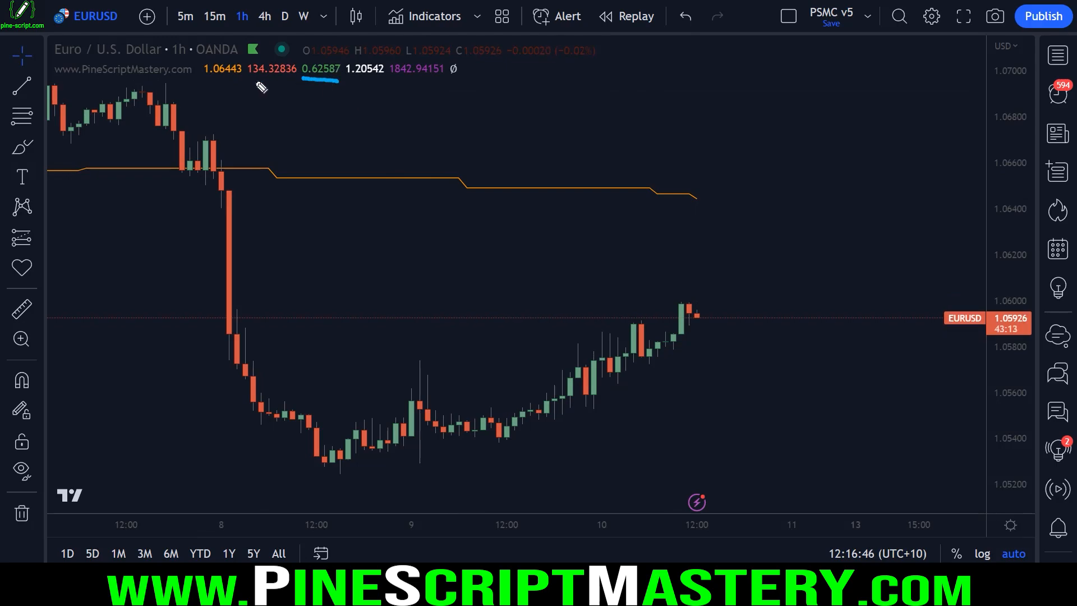
pyautogui.moveTo(207, 78); pyautogui.dragTo(234, 78)
pyautogui.moveTo(354, 82); pyautogui.dragTo(372, 83)
pyautogui.moveTo(260, 81); pyautogui.dragTo(286, 83)
pyautogui.hotkey('ctrl', 'e')
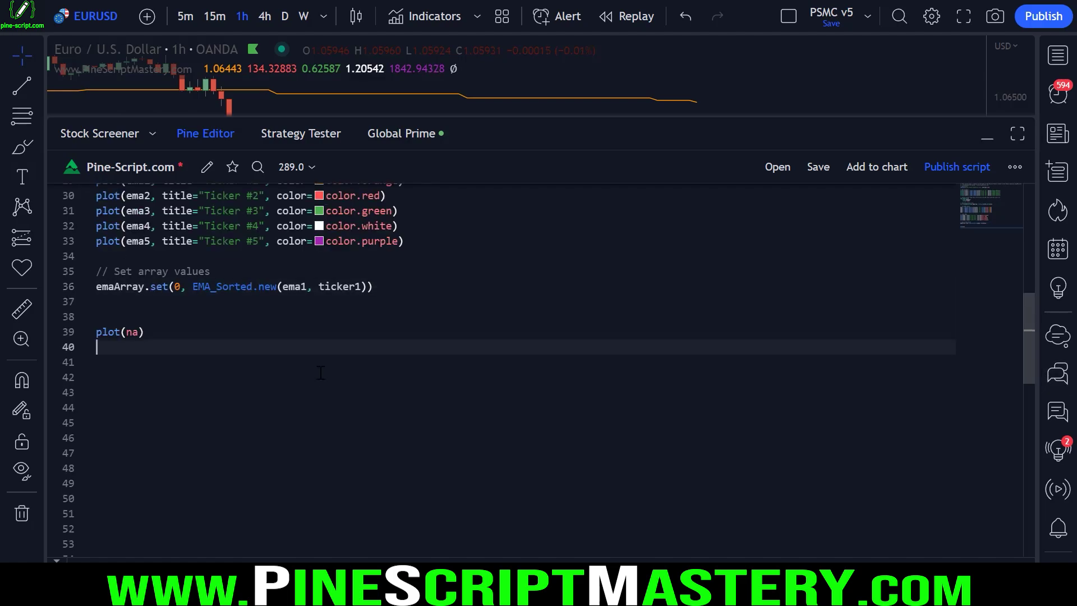
pyautogui.scroll(2, 320, 374)
# Examine the emaArray.set(0, EMA_Sorted.new(ema1, ticker1)) line under the Set array values comment.
pyautogui.click(416, 370)
pyautogui.press('Return')
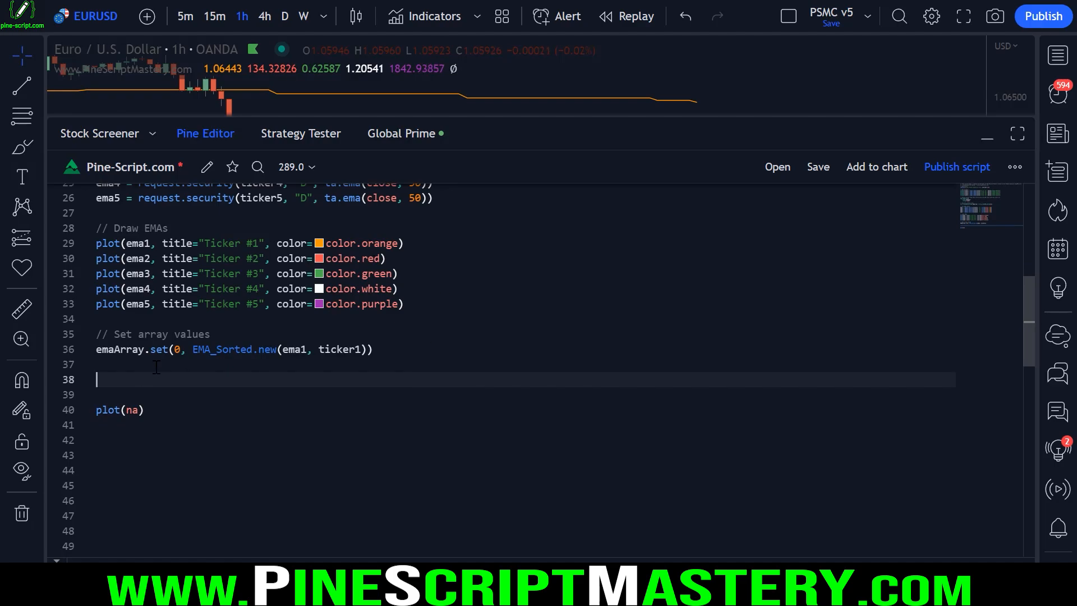
pyautogui.moveTo(148, 363); pyautogui.dragTo(387, 363)
pyautogui.moveTo(134, 340); pyautogui.dragTo(118, 360)
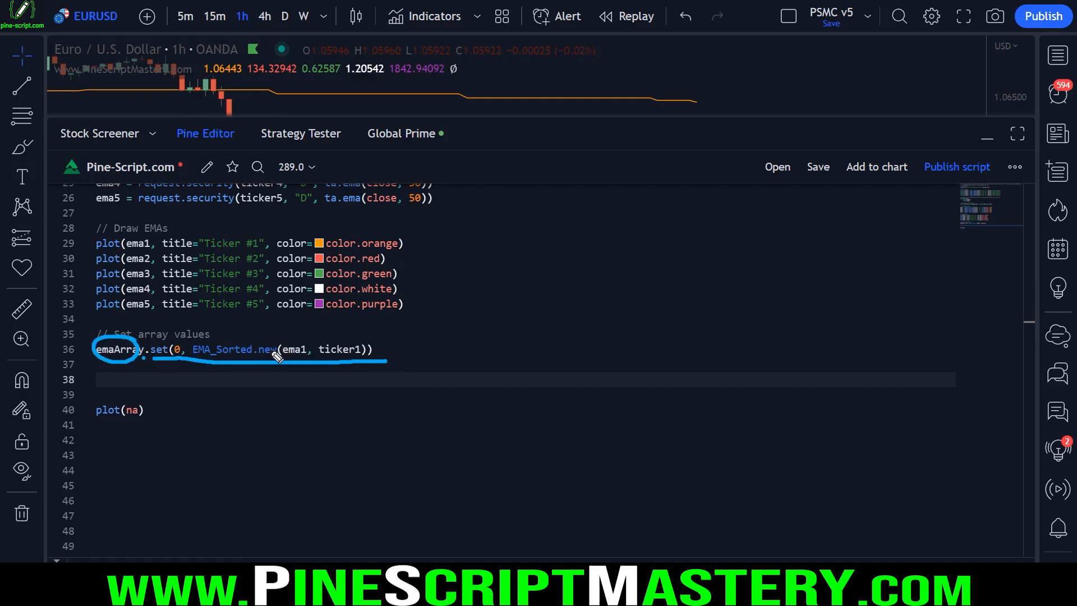
pyautogui.press('Escape')
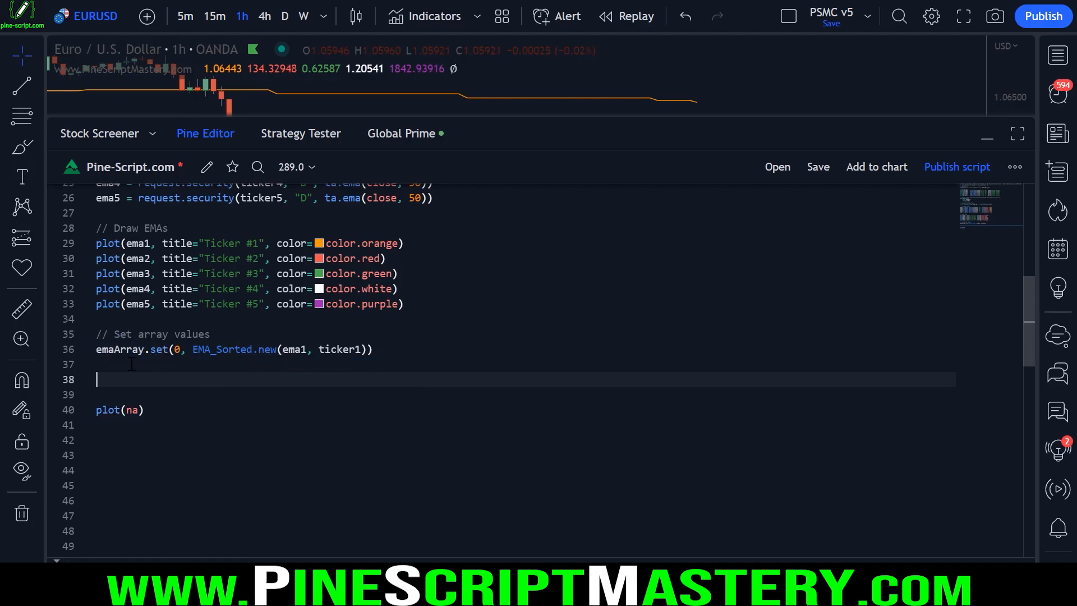
pyautogui.press('Up')
pyautogui.press('Up')
pyautogui.moveTo(373, 349); pyautogui.dragTo(96, 350)
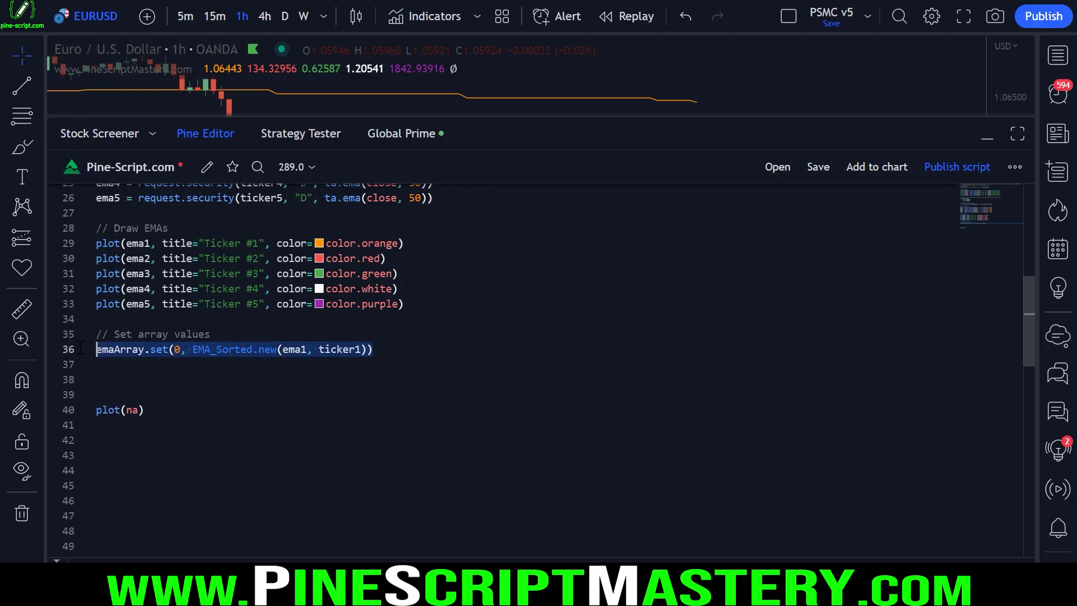
pyautogui.click(175, 349)
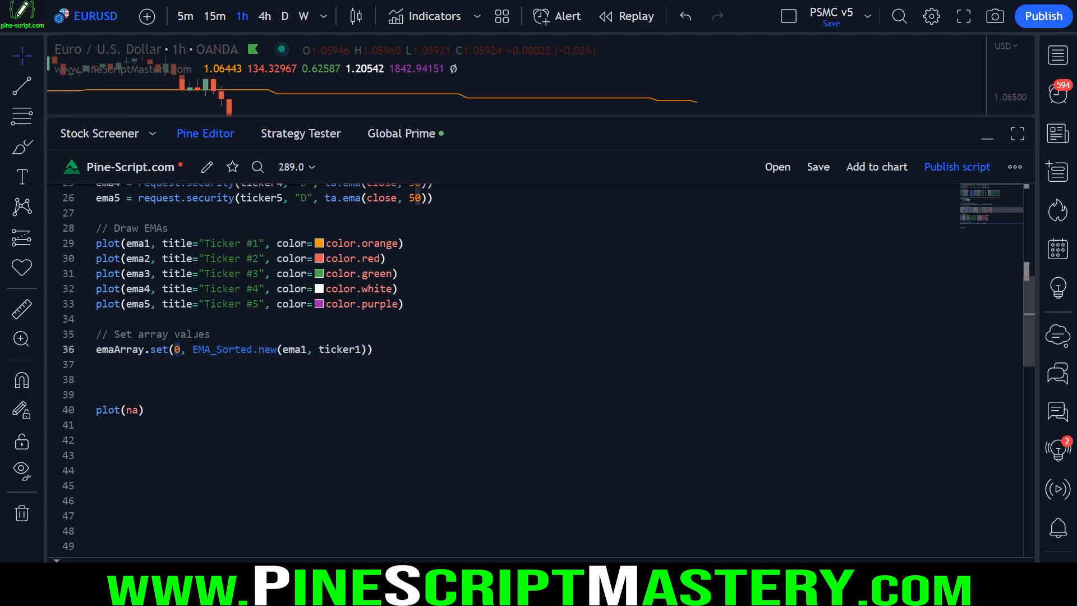
pyautogui.moveTo(194, 361); pyautogui.dragTo(384, 360)
pyautogui.click(417, 377)
pyautogui.write('array')
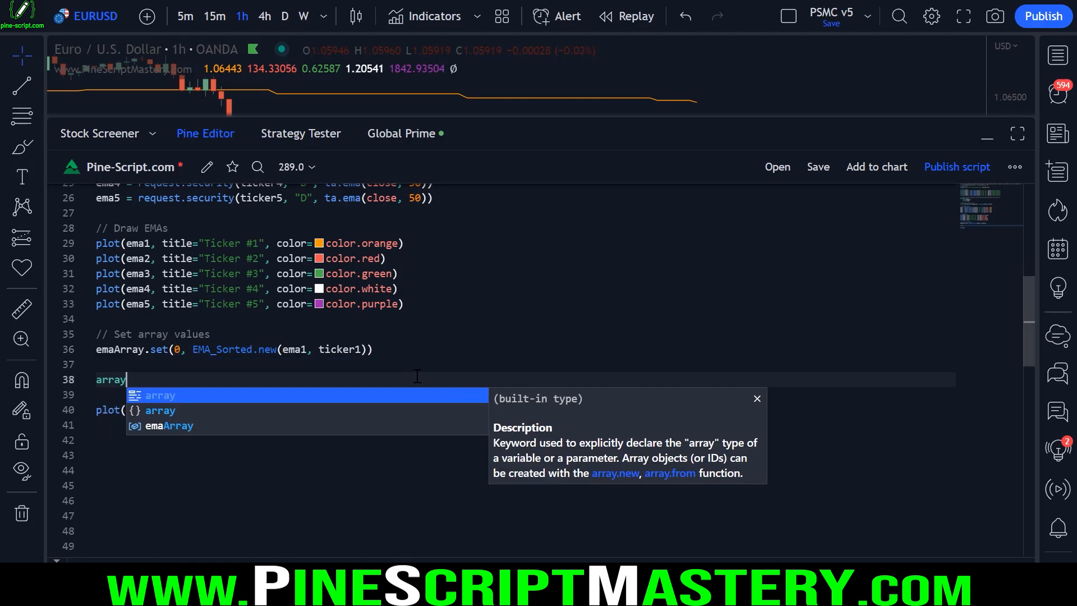
pyautogui.write('.set(ema')
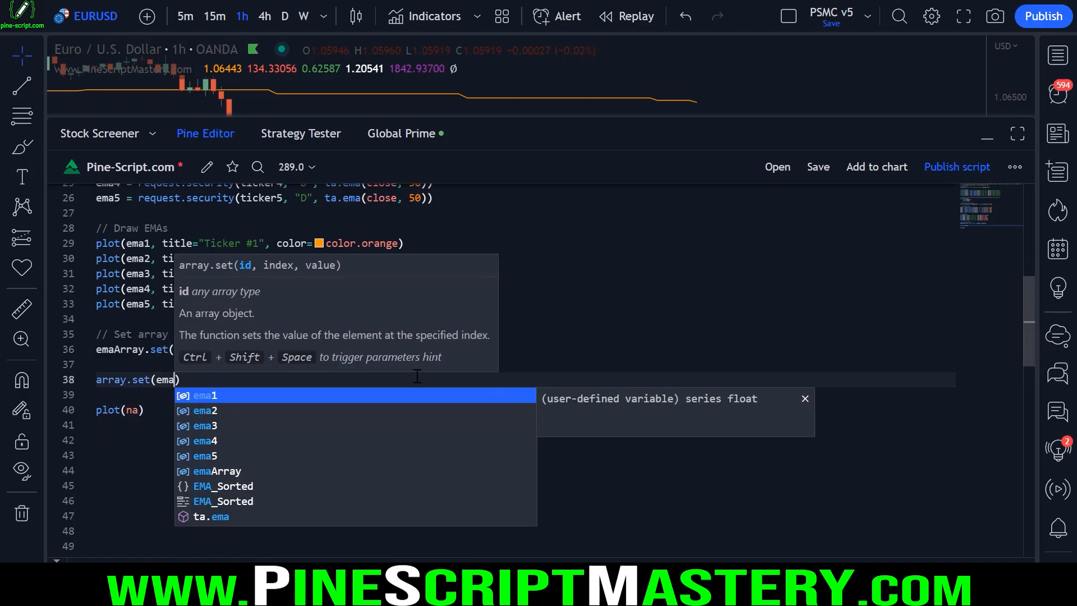
pyautogui.write('Array, ')
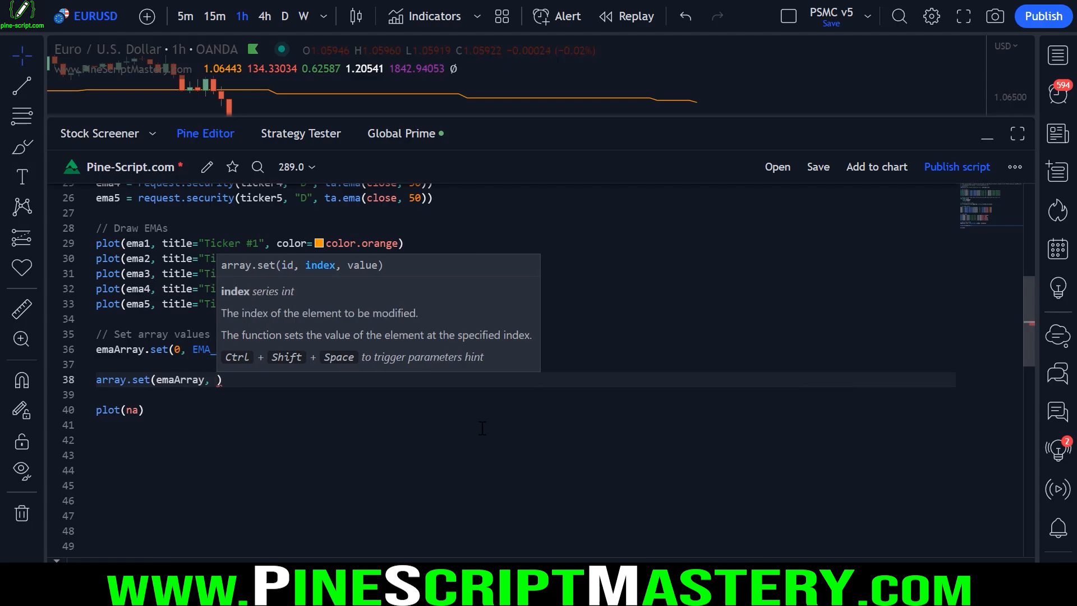
pyautogui.write('0, ')
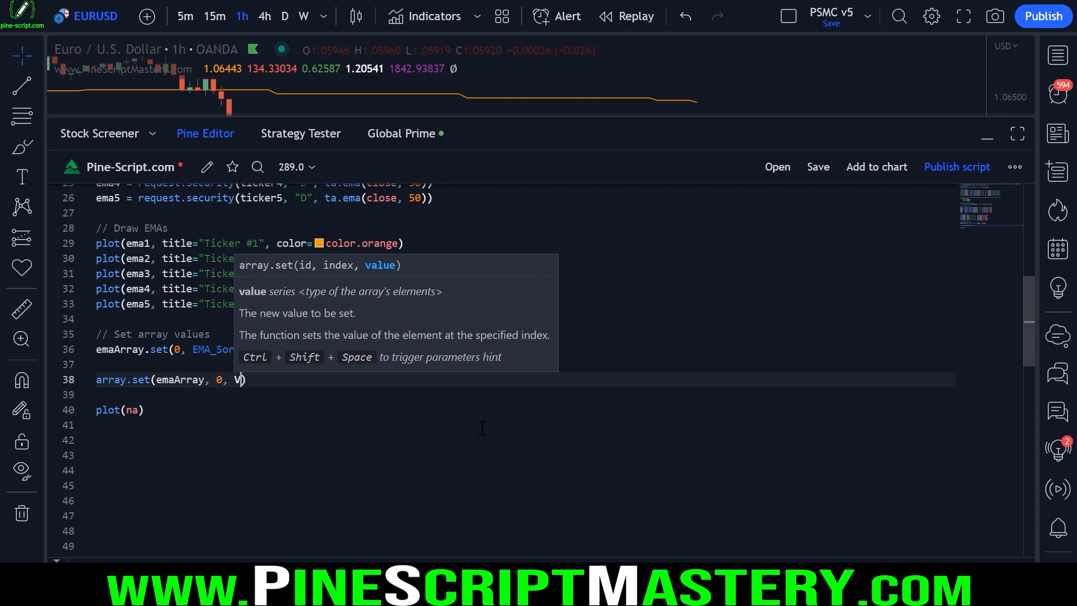
pyautogui.write('Value')
# Write a trial array.set(emaArray, 0, Value) comparison line, then delete it.
pyautogui.press('Escape')
pyautogui.press('Up')
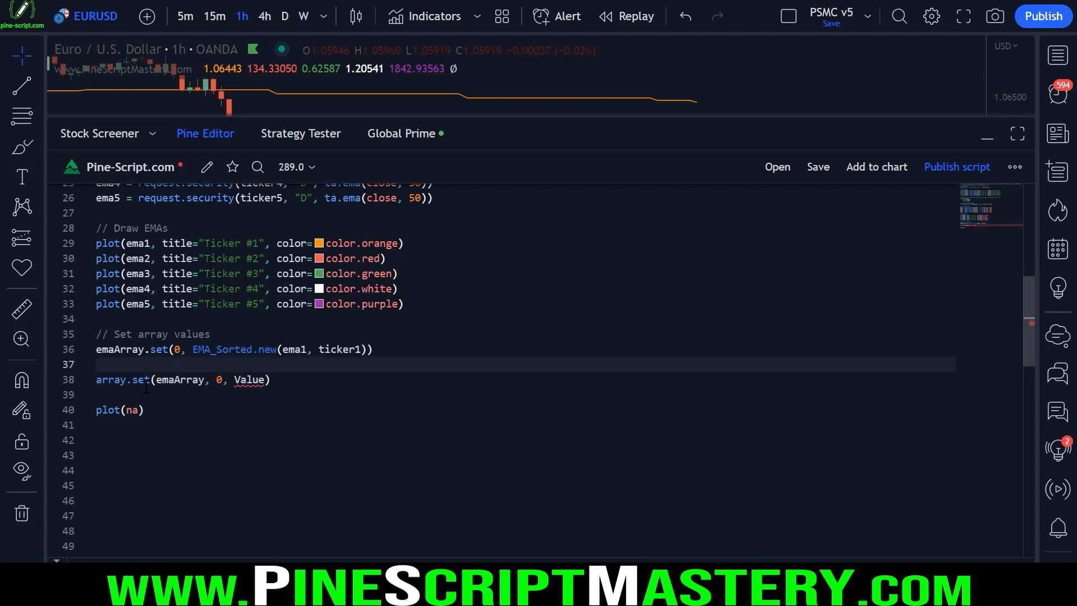
pyautogui.moveTo(98, 381)
pyautogui.mouseDown()
pyautogui.moveTo(139, 382)
pyautogui.moveTo(194, 352)
pyautogui.mouseUp()
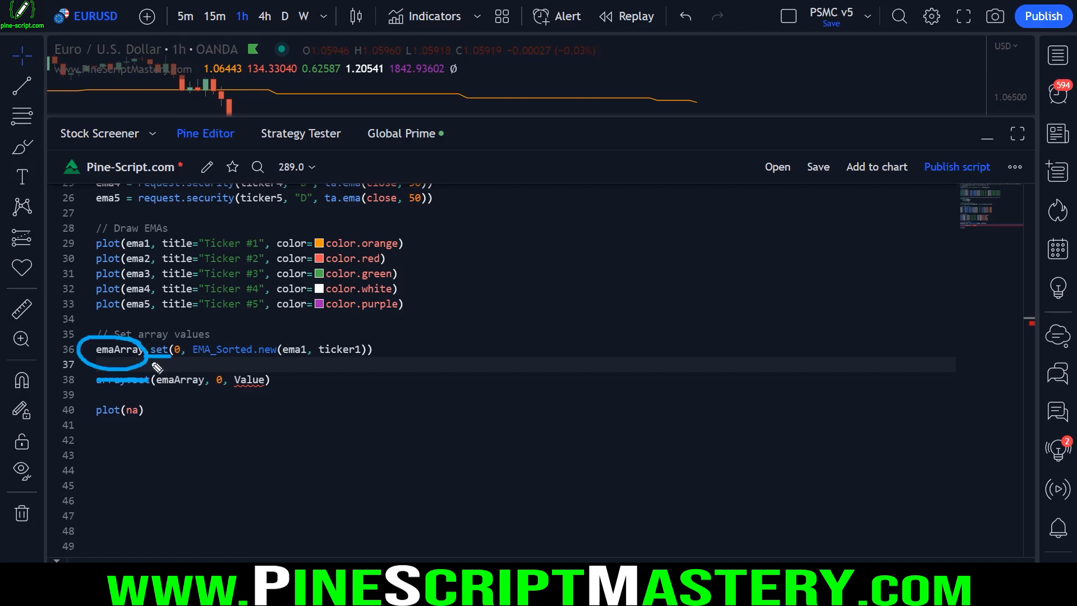
pyautogui.press('Escape')
pyautogui.moveTo(373, 348); pyautogui.dragTo(271, 379)
pyautogui.press('Delete')
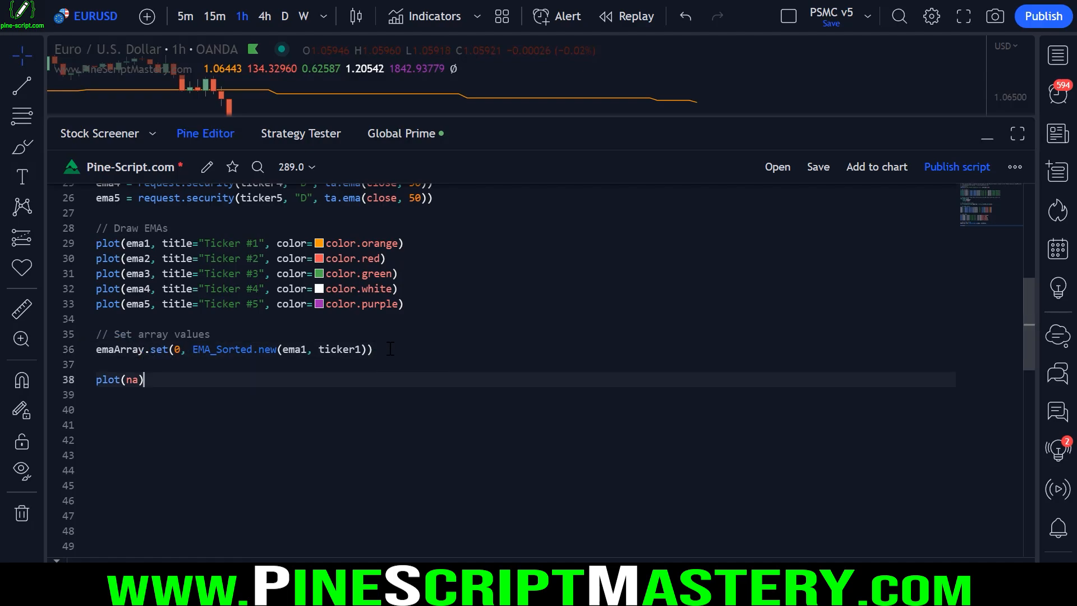
# Open blank lines below line 36 and duplicate the emaArray.set line onto line 37.
pyautogui.click(386, 349)
pyautogui.press('Return')
pyautogui.press('Return')
pyautogui.press('Return')
pyautogui.press('Up')
pyautogui.press('Up')
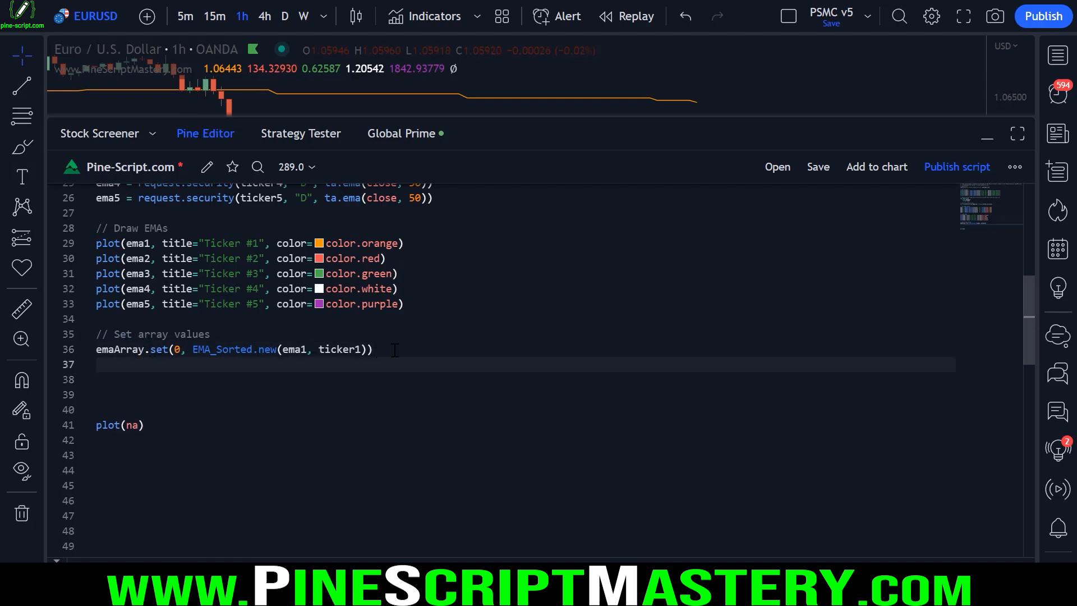
pyautogui.hotkey('shift', 'Up')
pyautogui.hotkey('ctrl', 'c')
pyautogui.press('Right')
pyautogui.moveTo(147, 349); pyautogui.dragTo(446, 353)
pyautogui.click(231, 376)
pyautogui.moveTo(147, 349); pyautogui.dragTo(373, 352)
pyautogui.click(191, 367)
# Paste four more copies of the emaArray.set line and drop the surplus sixth copy.
pyautogui.hotkey('ctrl', 'v')
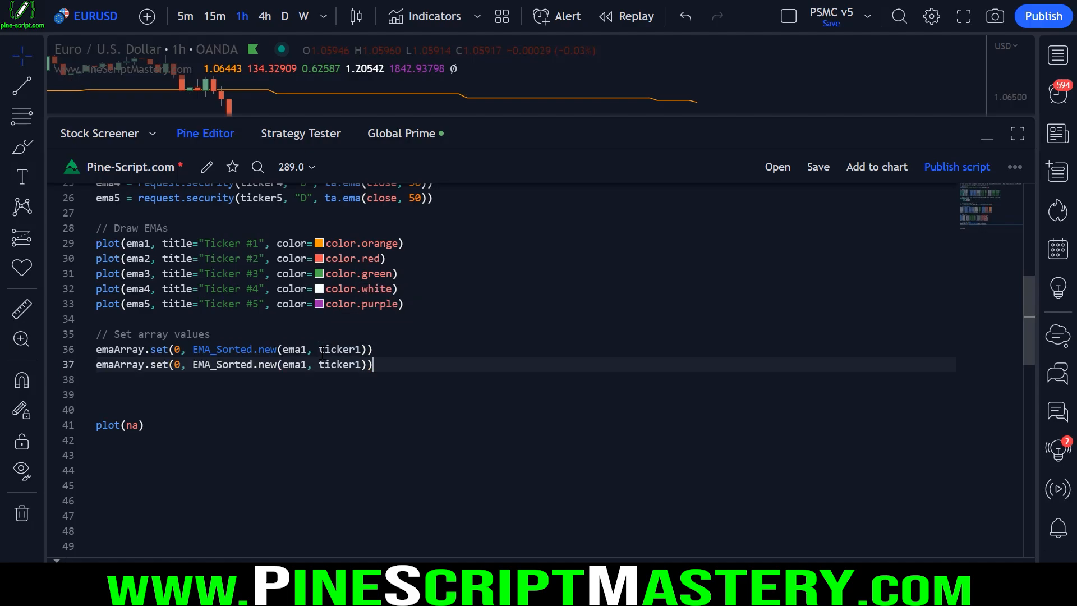
pyautogui.hotkey('ctrl', 'v')
pyautogui.hotkey('ctrl', 'v')
pyautogui.hotkey('ctrl', 'v')
pyautogui.hotkey('ctrl', 'v')
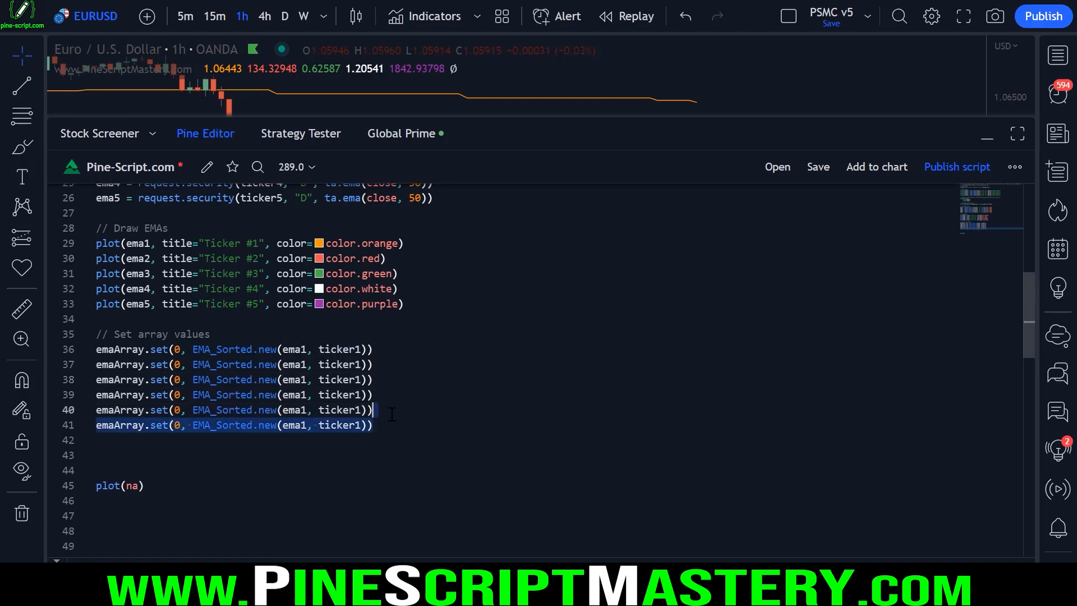
pyautogui.press('BackSpace')
# Renumber the copies to indices 1–4 and ema2–ema5.
pyautogui.click(178, 364)
pyautogui.write('1')
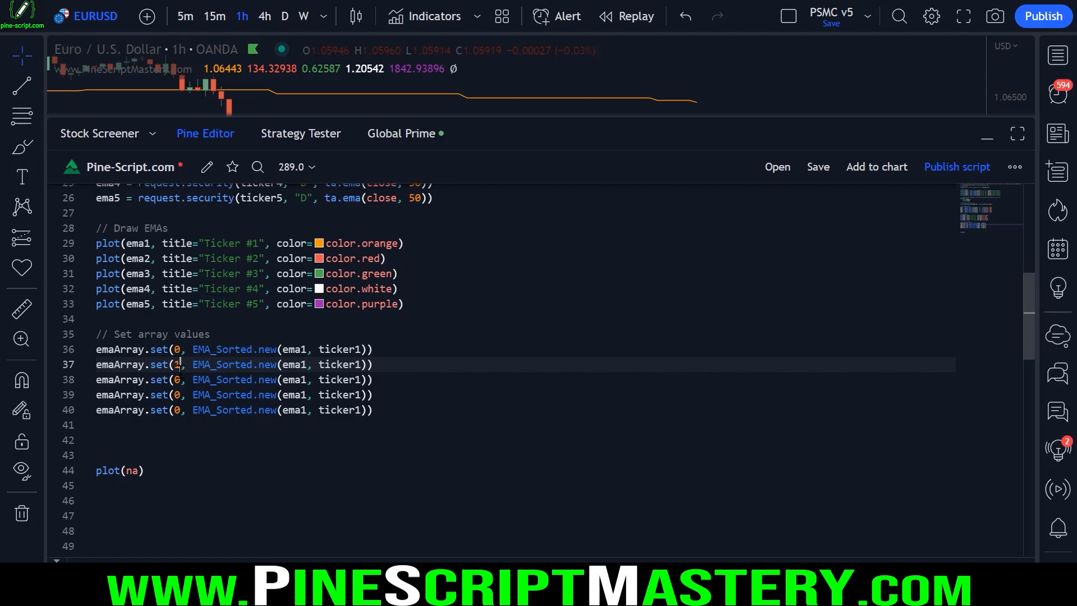
pyautogui.click(179, 379)
pyautogui.write('23')
pyautogui.click(178, 409)
pyautogui.write('4')
pyautogui.doubleClick(303, 364)
pyautogui.write('2')
pyautogui.click(303, 379)
pyautogui.press('BackSpace')
pyautogui.write('3')
pyautogui.click(303, 394)
pyautogui.press('BackSpace')
pyautogui.write('4')
pyautogui.click(306, 410)
pyautogui.press('BackSpace')
pyautogui.write('5')
# Renumber the tickers to ticker2–ticker5 and begin a 'method' line on line 42.
pyautogui.click(358, 364)
pyautogui.press('BackSpace')
pyautogui.write('2')
pyautogui.click(357, 380)
pyautogui.write('345')
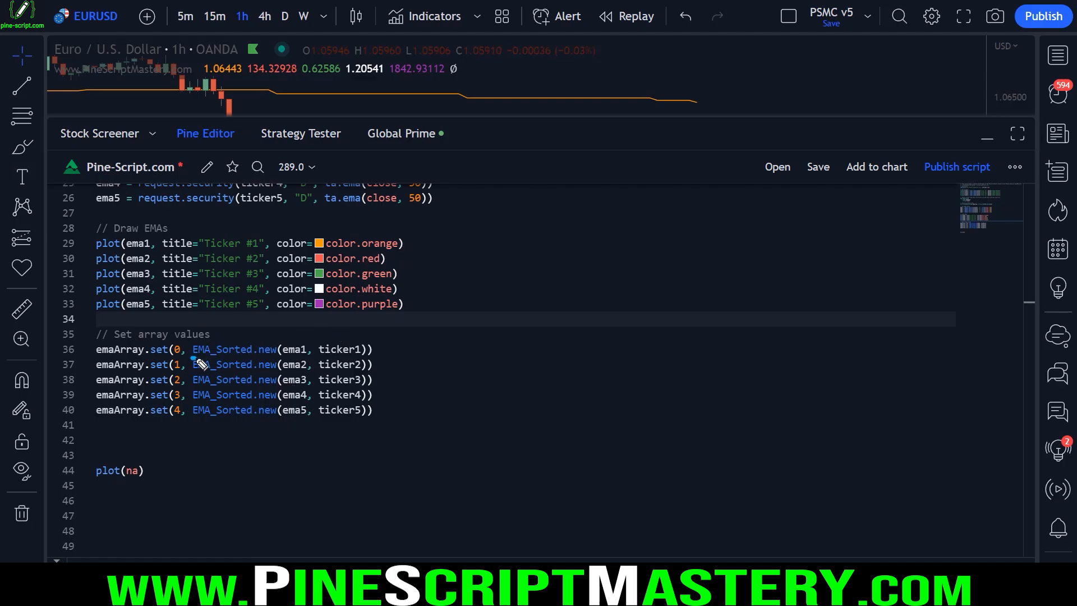
pyautogui.moveTo(196, 360); pyautogui.dragTo(278, 360)
pyautogui.moveTo(189, 357); pyautogui.dragTo(258, 355)
pyautogui.moveTo(295, 307); pyautogui.dragTo(294, 346)
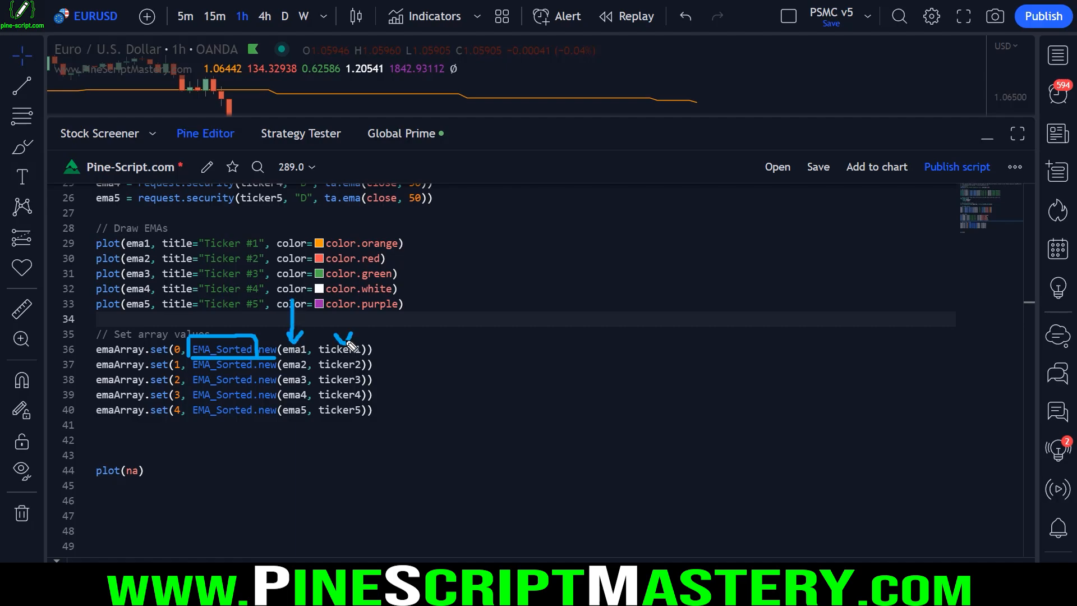
pyautogui.click(350, 441)
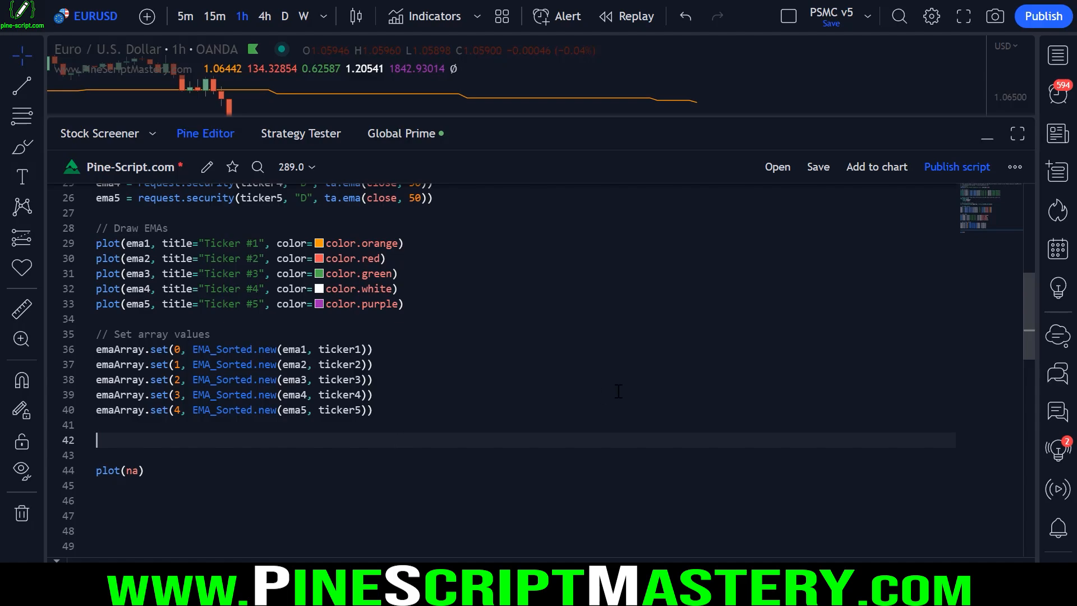
pyautogui.write('emethod')
# Define customFunction(value1, value2) => value1 * value2, plot customFunction(1, 2) and compile.
pyautogui.press('BackSpace')
pyautogui.press('BackSpace')
pyautogui.press('BackSpace')
pyautogui.press('BackSpace')
pyautogui.press('BackSpace')
pyautogui.write('customFunction()')
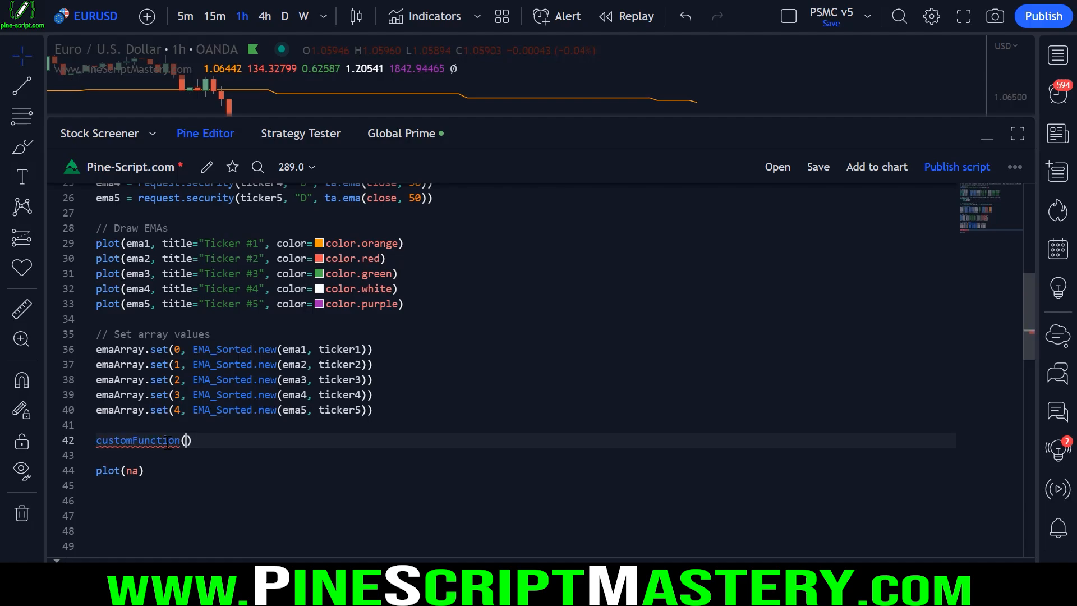
pyautogui.write('value1, value2')
pyautogui.write('>')
pyautogui.press('Return')
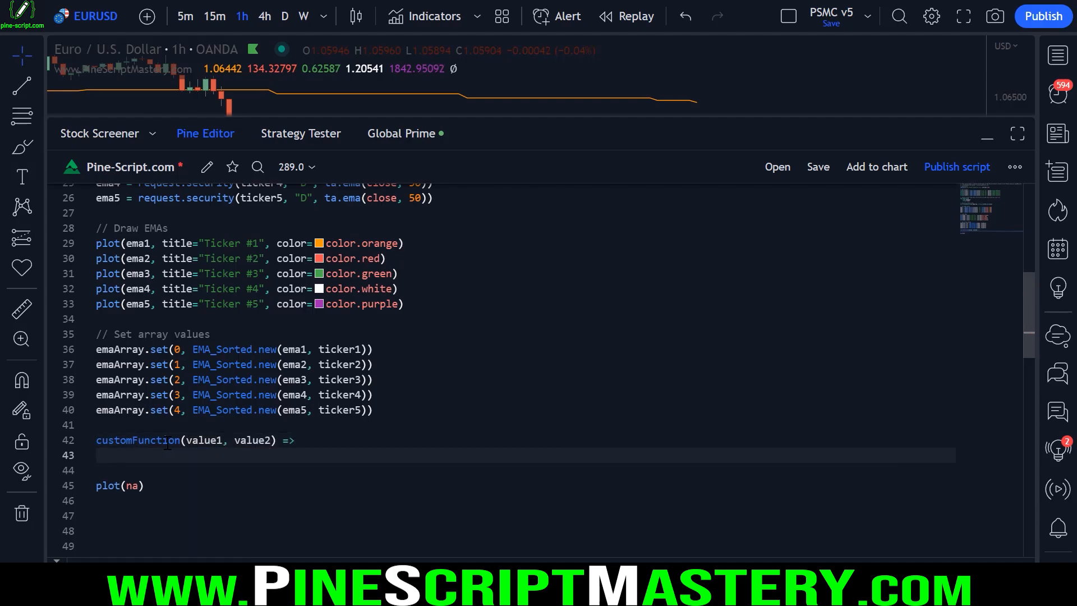
pyautogui.write('value1 * value2')
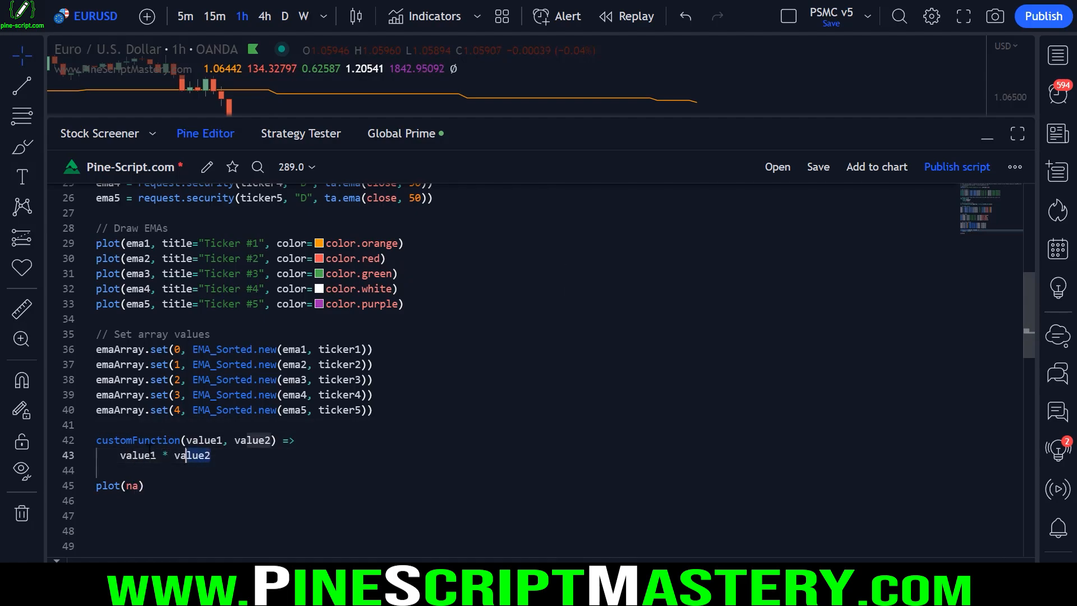
pyautogui.click(252, 425)
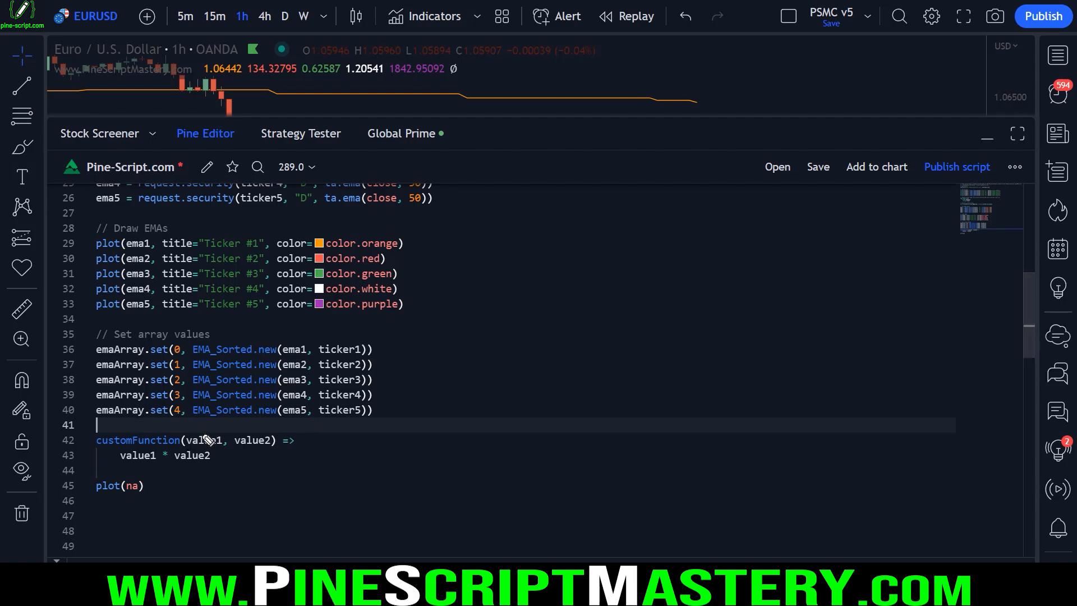
pyautogui.moveTo(118, 466); pyautogui.dragTo(210, 467)
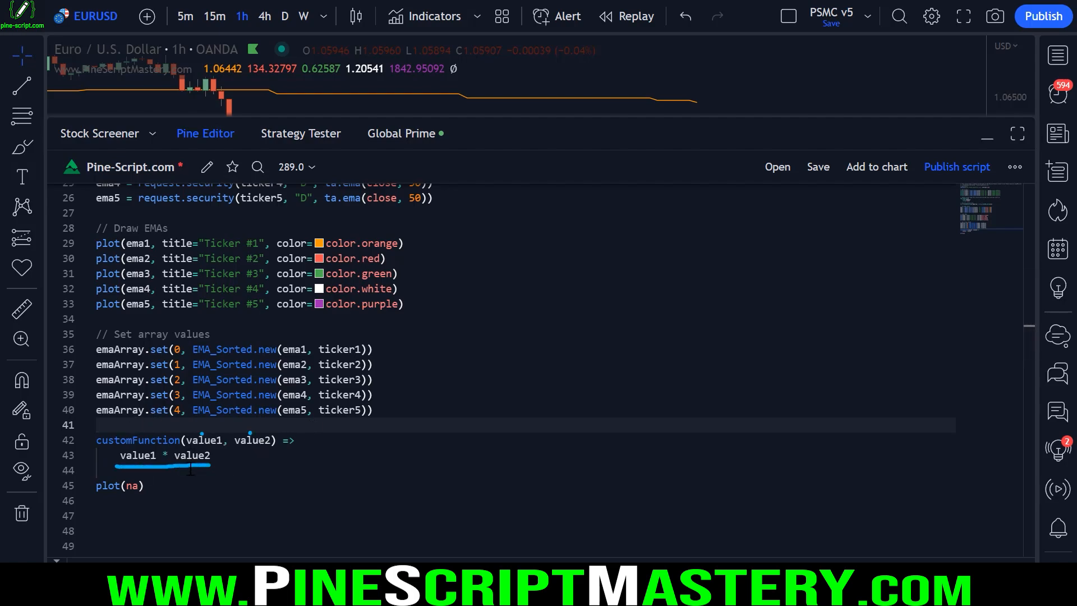
pyautogui.write('customFunction(')
pyautogui.write('1 2')
pyautogui.write(', 2')
pyautogui.click(156, 470)
pyautogui.hotkey('ctrl', 's')
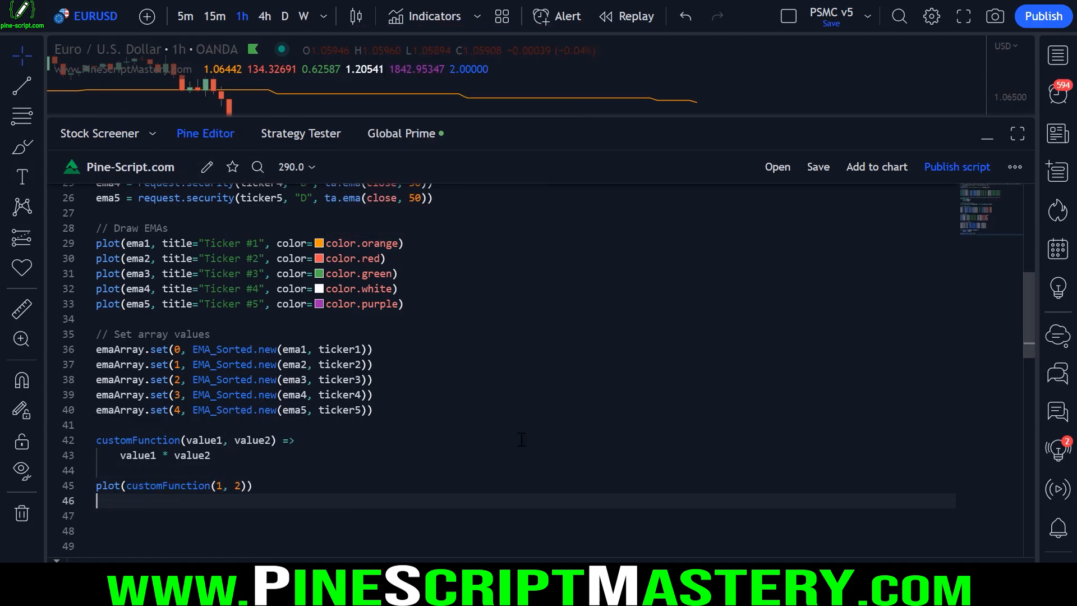
# Check the 2.00000 result, then remove the trial example, restoring 'method' and plot(na).
pyautogui.moveTo(458, 58); pyautogui.dragTo(497, 67)
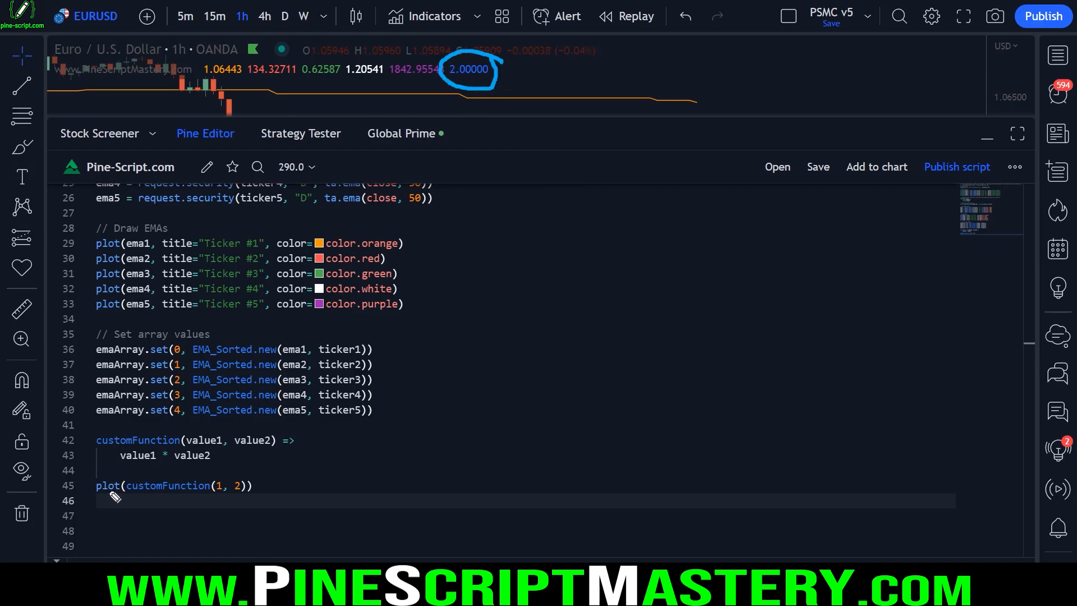
pyautogui.moveTo(103, 463)
pyautogui.mouseDown()
pyautogui.moveTo(134, 423)
pyautogui.moveTo(101, 463)
pyautogui.mouseUp()
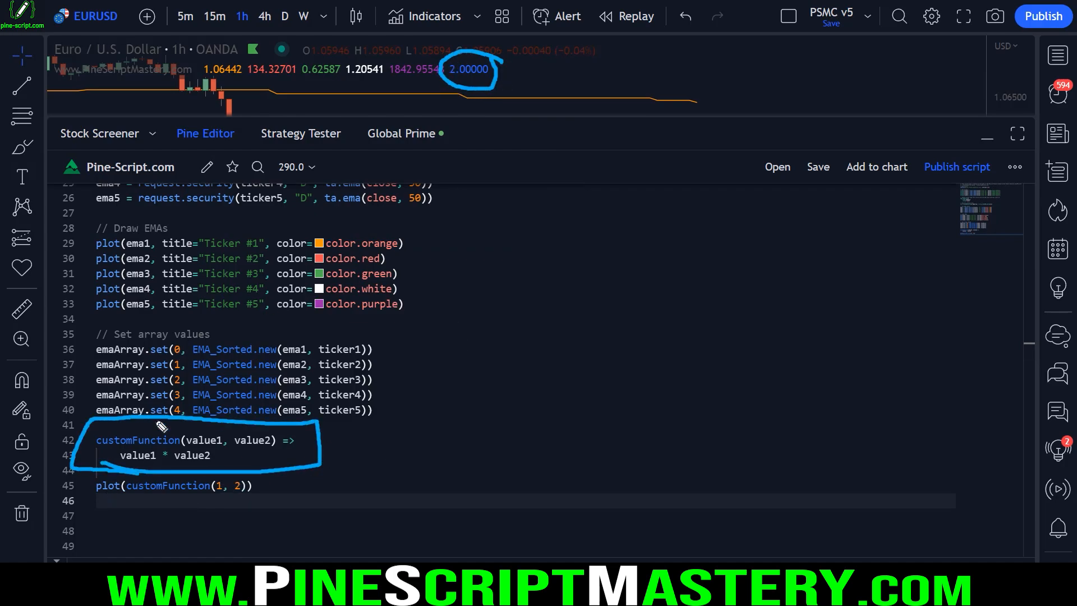
pyautogui.press('Escape')
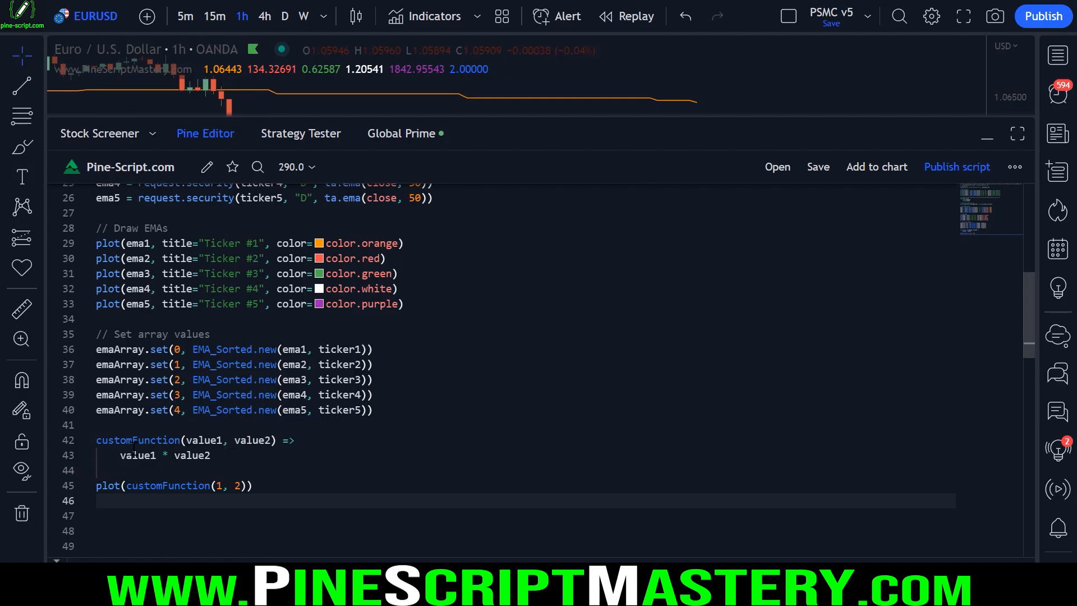
pyautogui.click(96, 440)
pyautogui.write('method ')
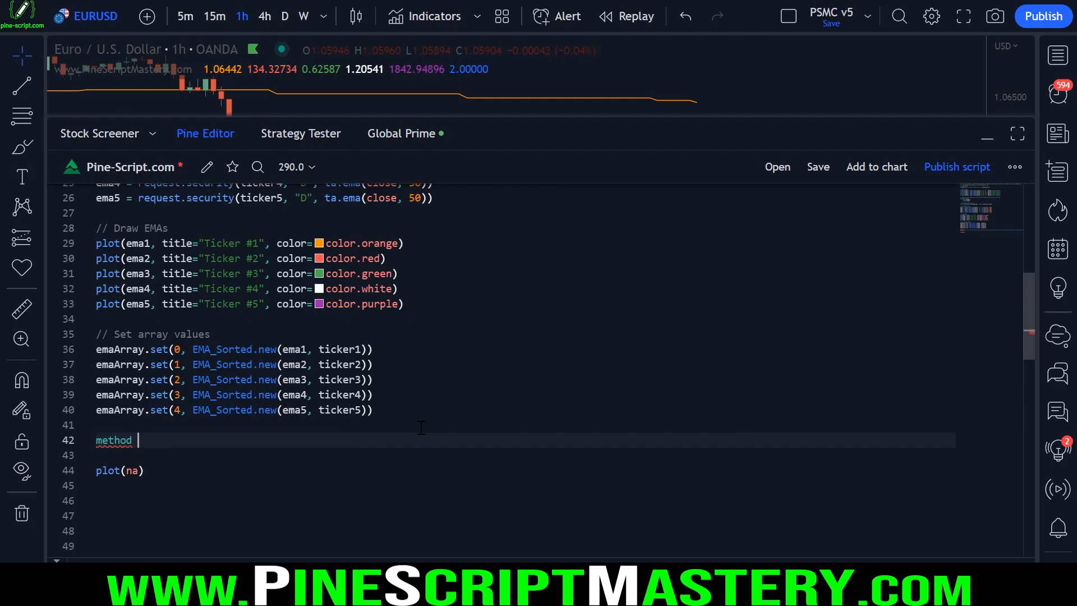
pyautogui.write(' sortCustomAr')
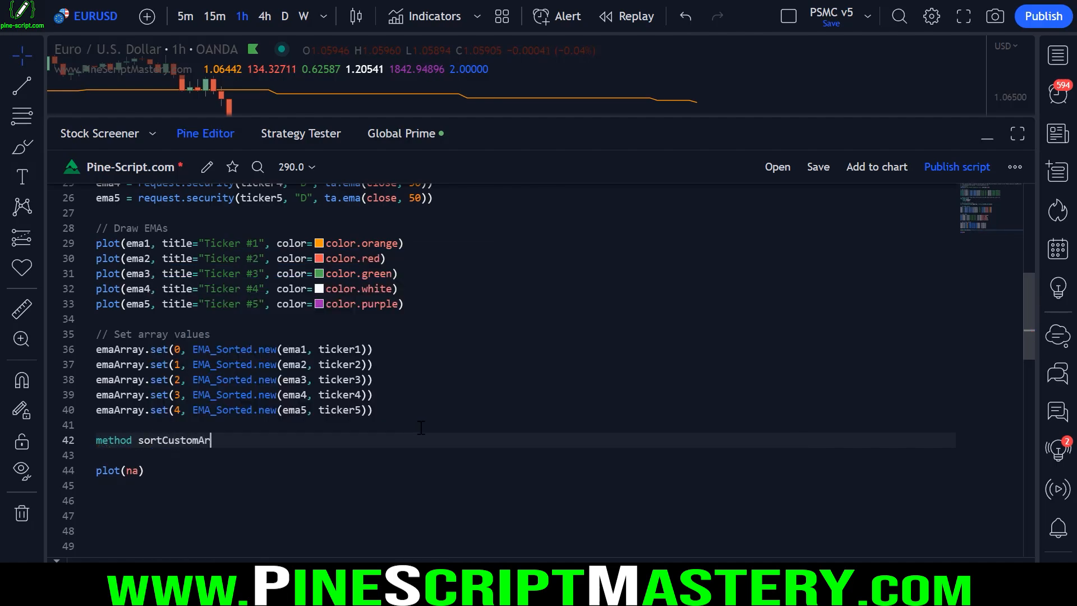
pyautogui.write('ray(')
pyautogui.scroll(-2, 461, 364)
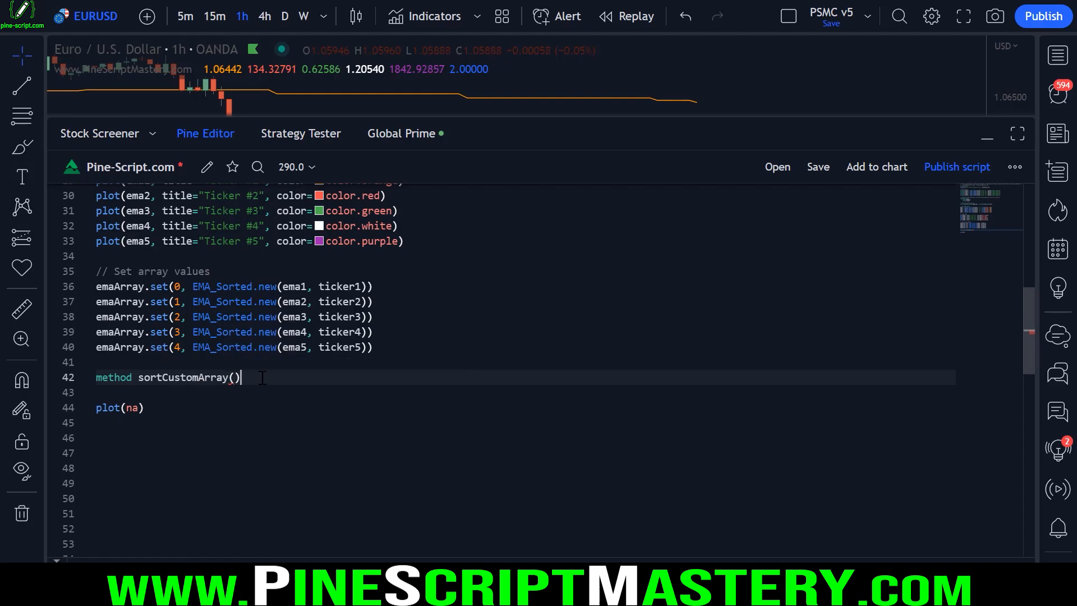
# Add an emaArray.sortCustomArray() call line before plot(na) and copy the array type.
pyautogui.click(203, 393)
pyautogui.press('Return')
pyautogui.write('array.')
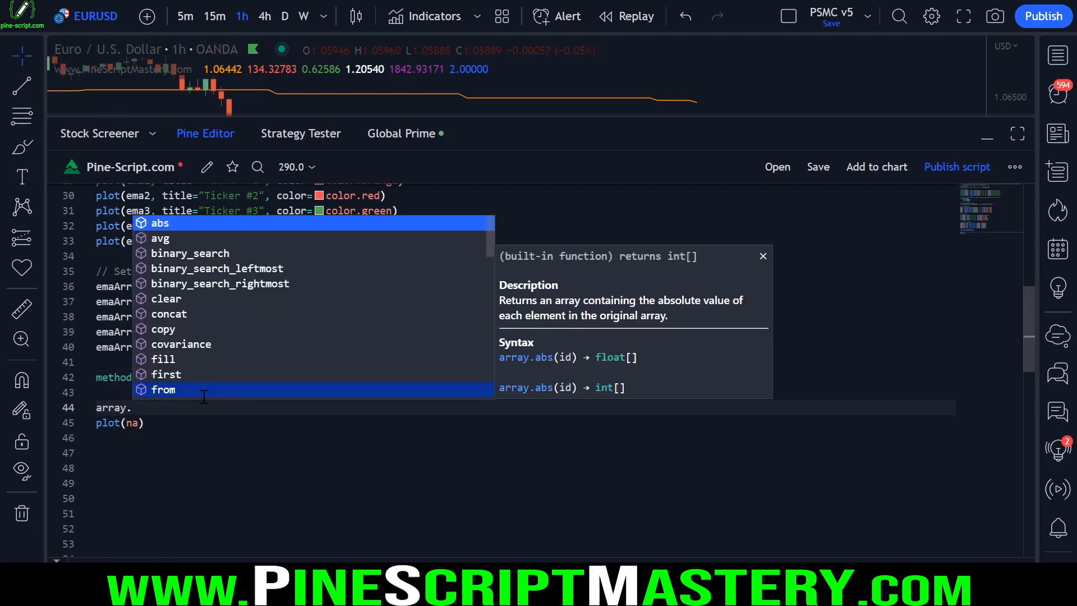
pyautogui.write('sort')
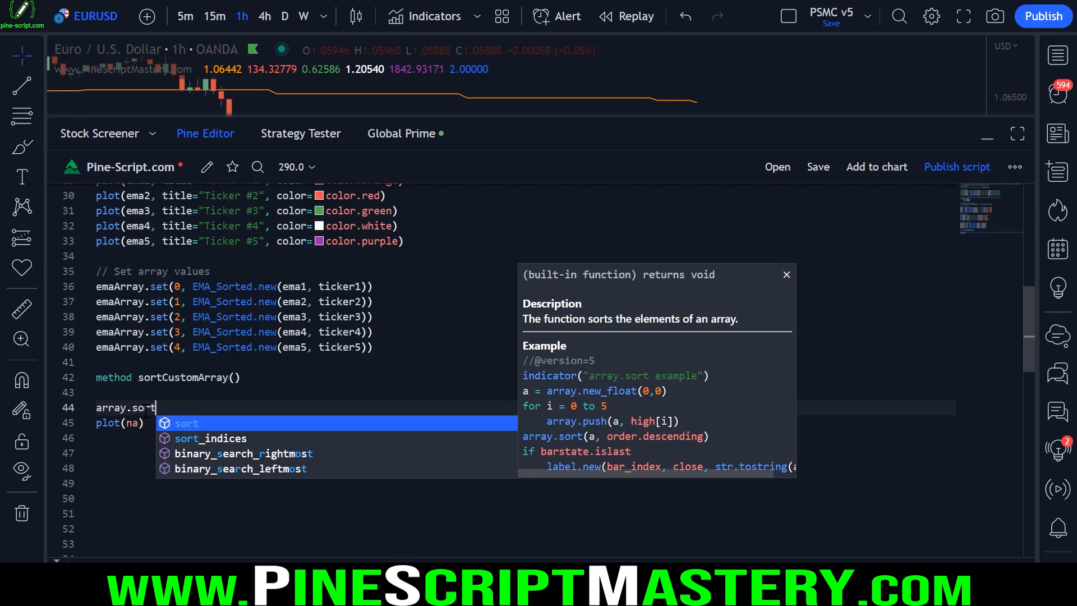
pyautogui.write('Cust')
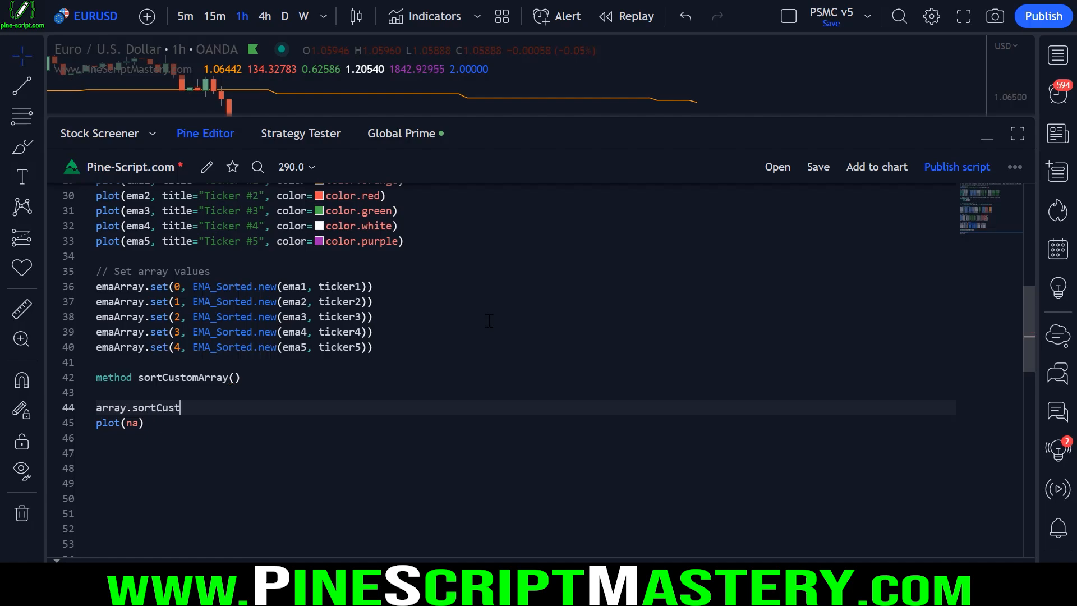
pyautogui.write('omArray()')
pyautogui.press('Return')
pyautogui.moveTo(234, 408); pyautogui.dragTo(96, 408)
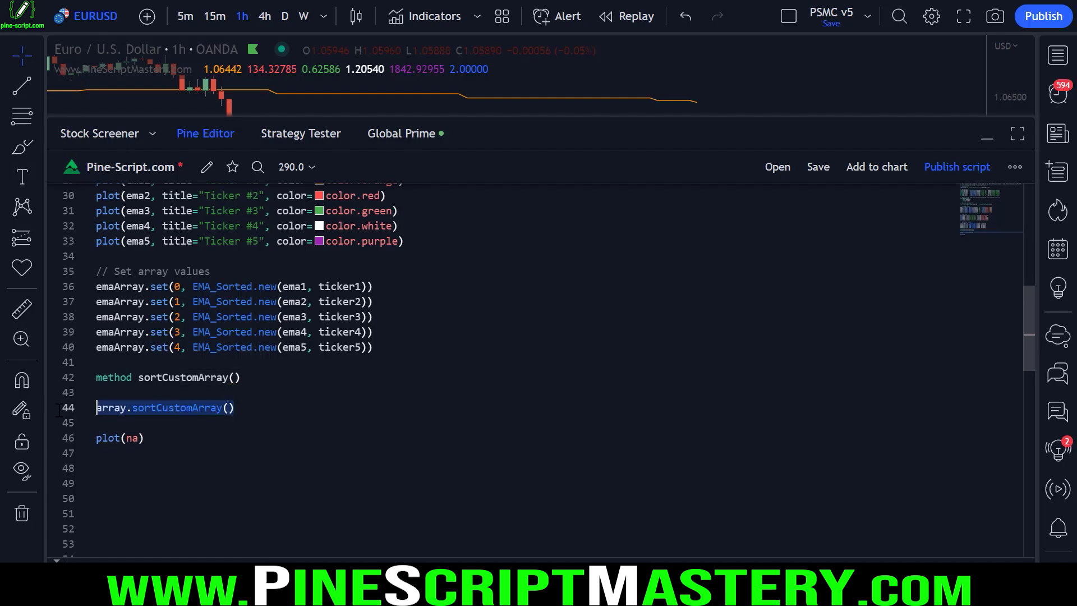
pyautogui.doubleClick(110, 407)
pyautogui.write('emaArray')
# Declare method sortCustomArray(array<EMA_Sorted> srcArray) => with an xxx placeholder body.
pyautogui.click(236, 377)
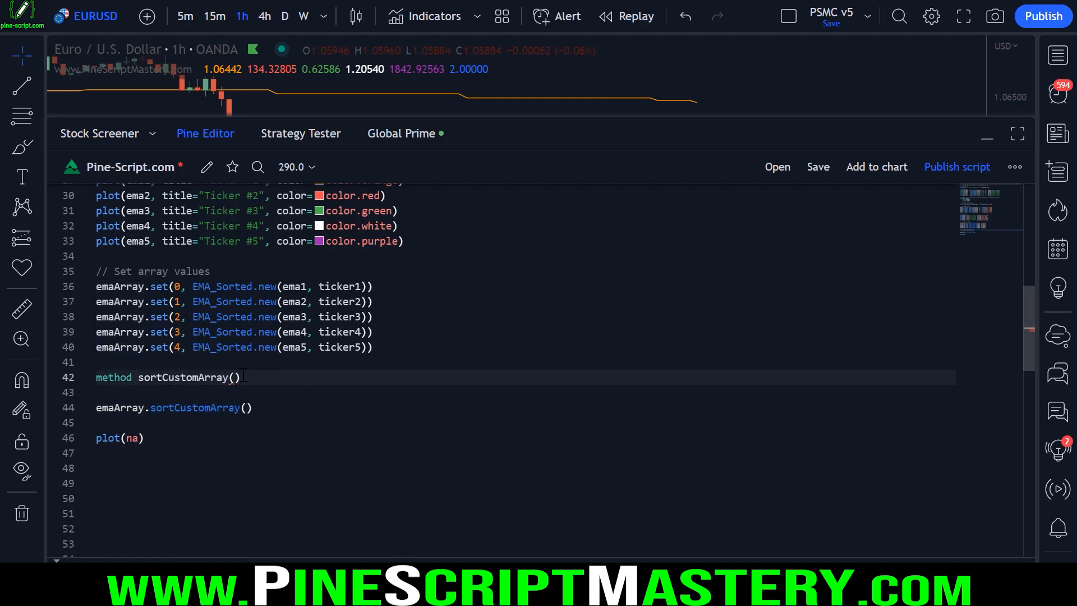
pyautogui.write('array<EMA_Sorted> srcArray')
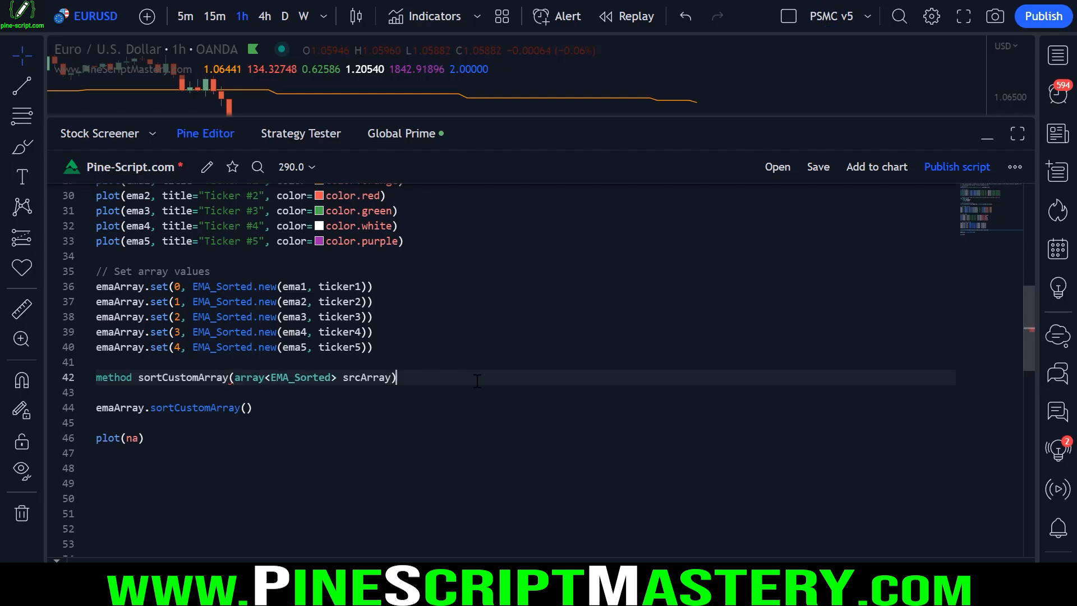
pyautogui.write('=>')
pyautogui.press('Return')
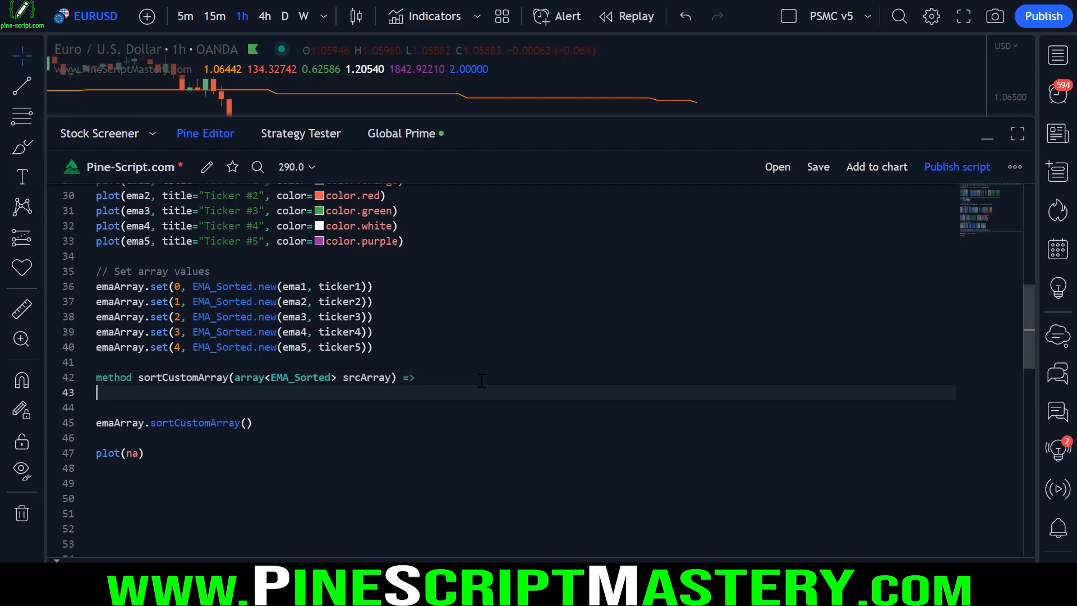
pyautogui.write('xxx')
pyautogui.click(137, 377)
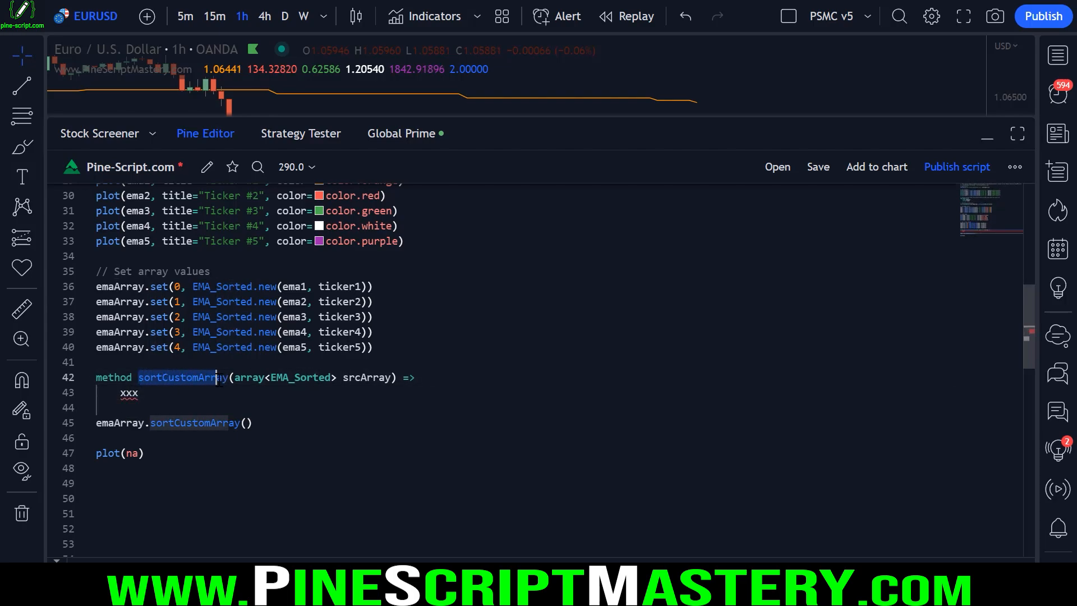
pyautogui.doubleClick(193, 422)
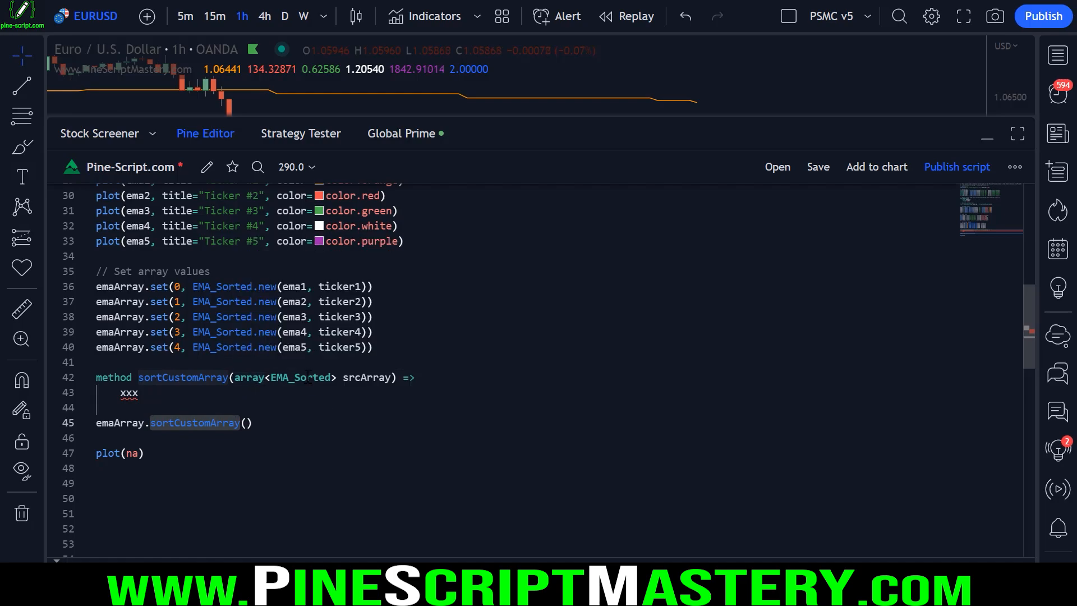
pyautogui.click(183, 407)
# Comment out the method's two lines and delete the sortCustomArray call.
pyautogui.press('Return')
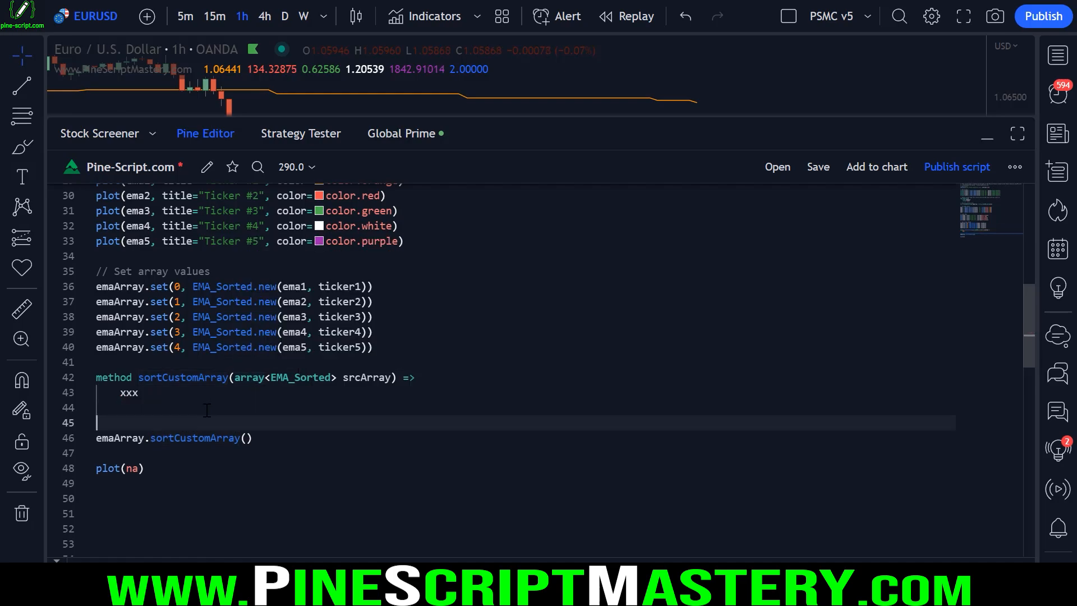
pyautogui.click(96, 377)
pyautogui.write('//')
pyautogui.press('Down')
pyautogui.write('//')
pyautogui.click(474, 438)
pyautogui.hotkey('ctrl', 'shift', 'k')
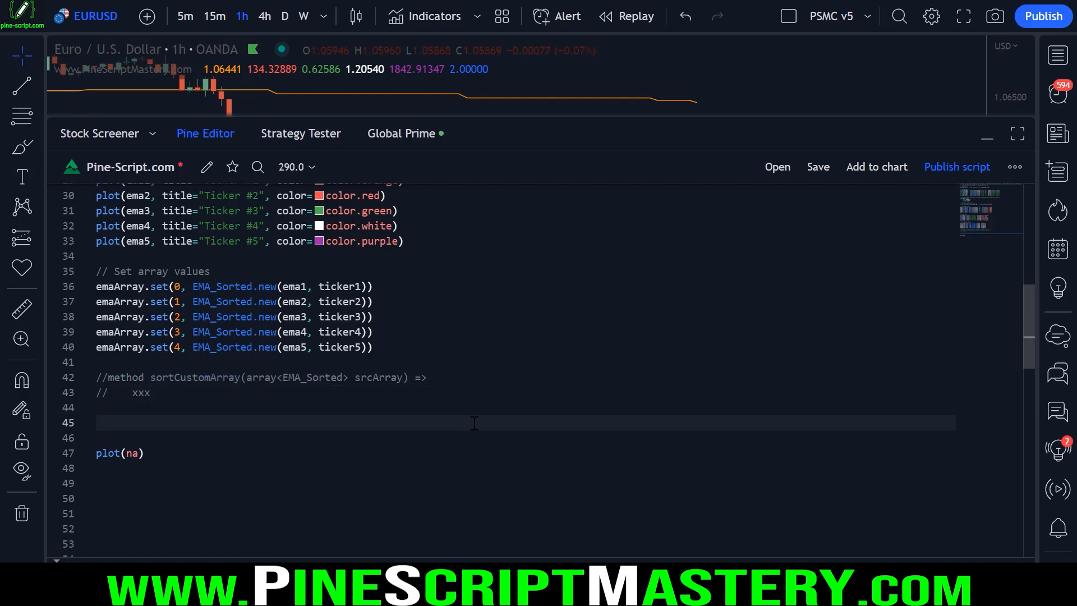
pyautogui.write('array<float> testArr')
pyautogui.write('array')
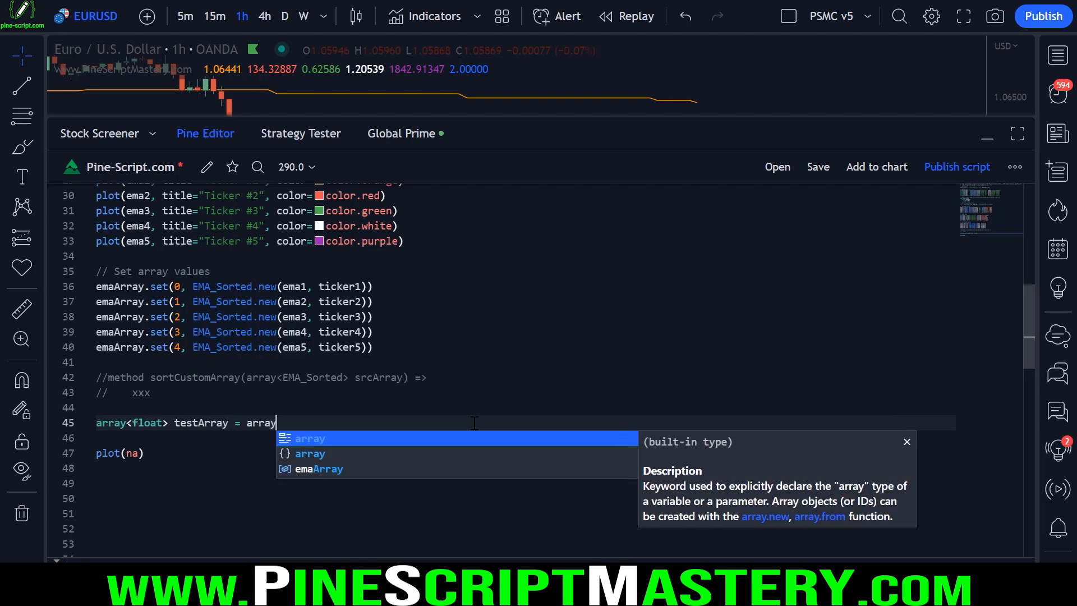
pyautogui.write('<float')
# Declare a five-element float testArray.
pyautogui.press('BackSpace')
pyautogui.press('BackSpace')
pyautogui.press('BackSpace')
pyautogui.press('BackSpace')
pyautogui.press('BackSpace')
pyautogui.press('BackSpace')
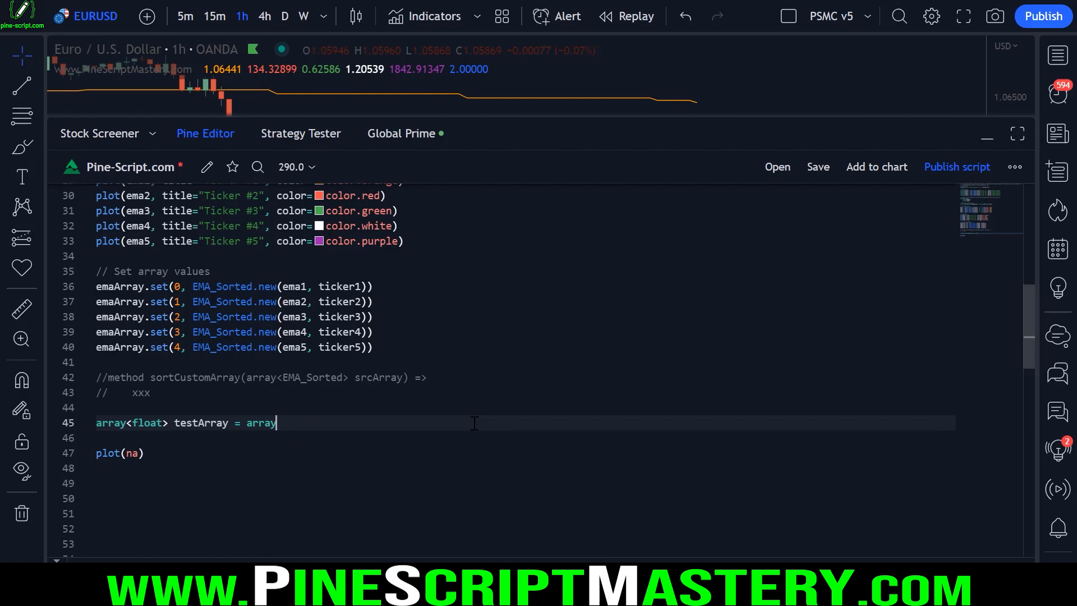
pyautogui.write('.new<fl')
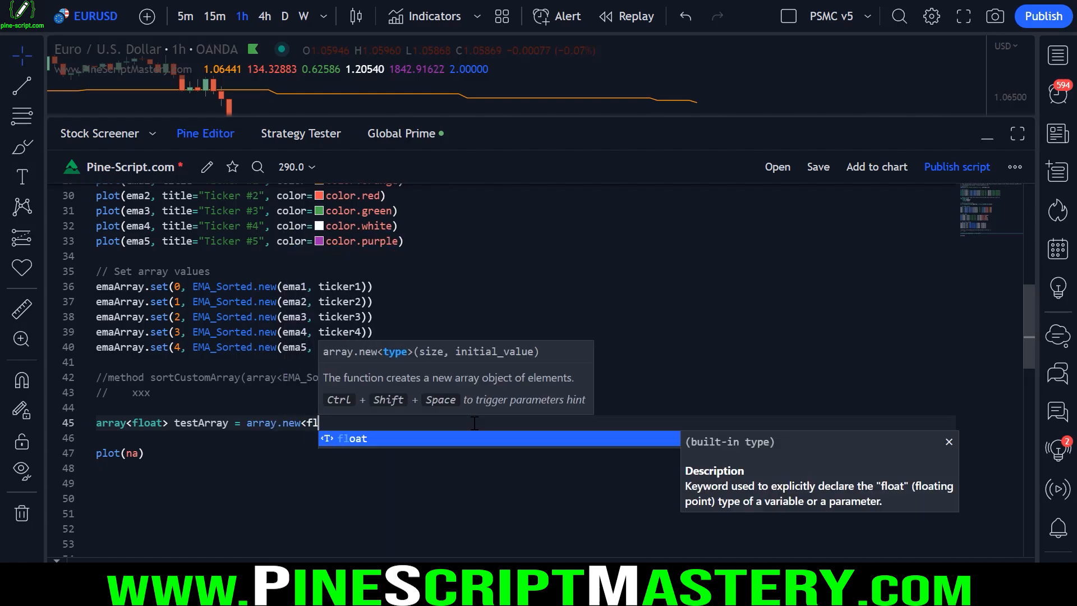
pyautogui.write('oat>(')
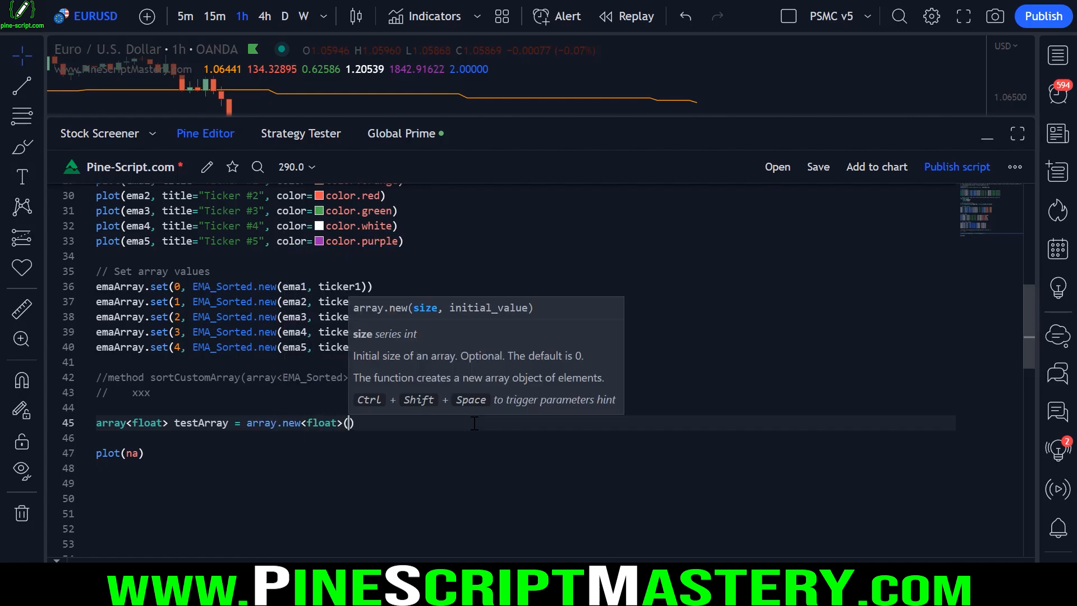
pyautogui.write('5')
pyautogui.press('Escape')
pyautogui.press('End')
pyautogui.press('Return')
pyautogui.press('Return')
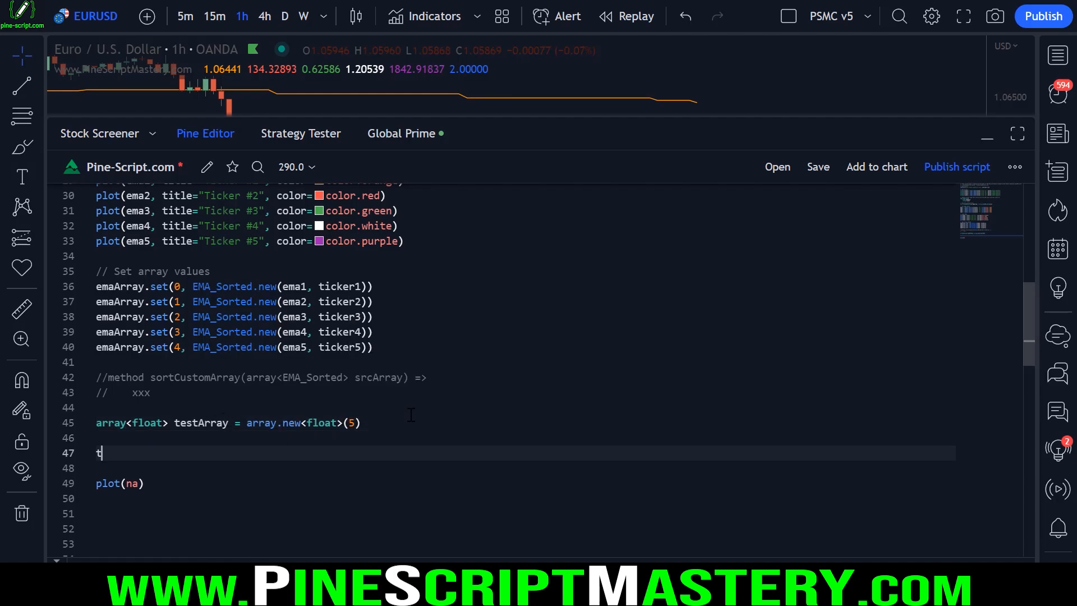
pyautogui.write('estArray.so')
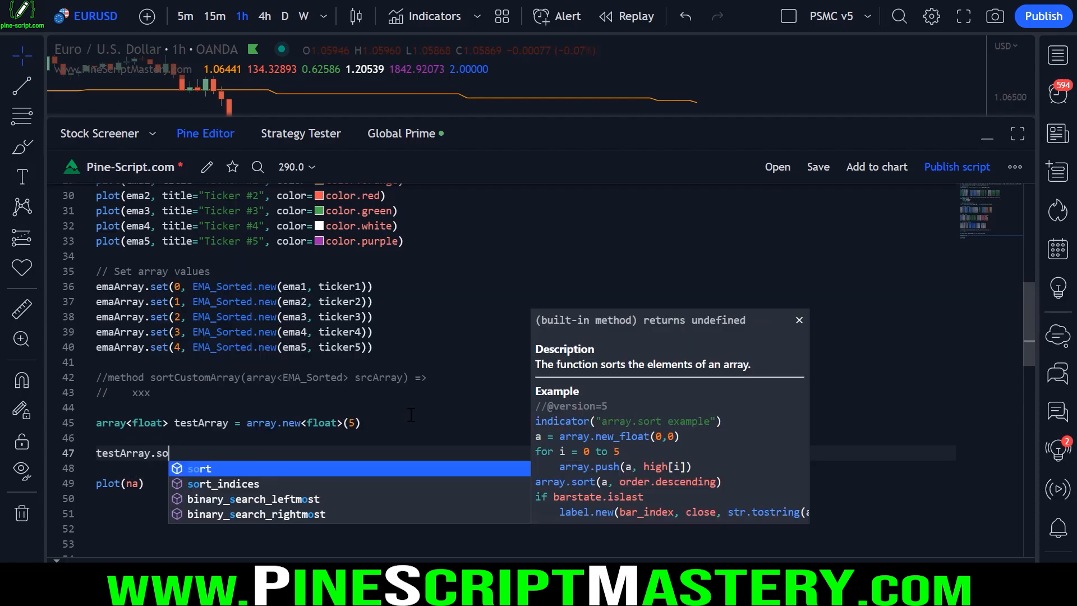
pyautogui.write('rt()')
# Add an emaArray.sort() call and compile, triggering errors.
pyautogui.press('Up')
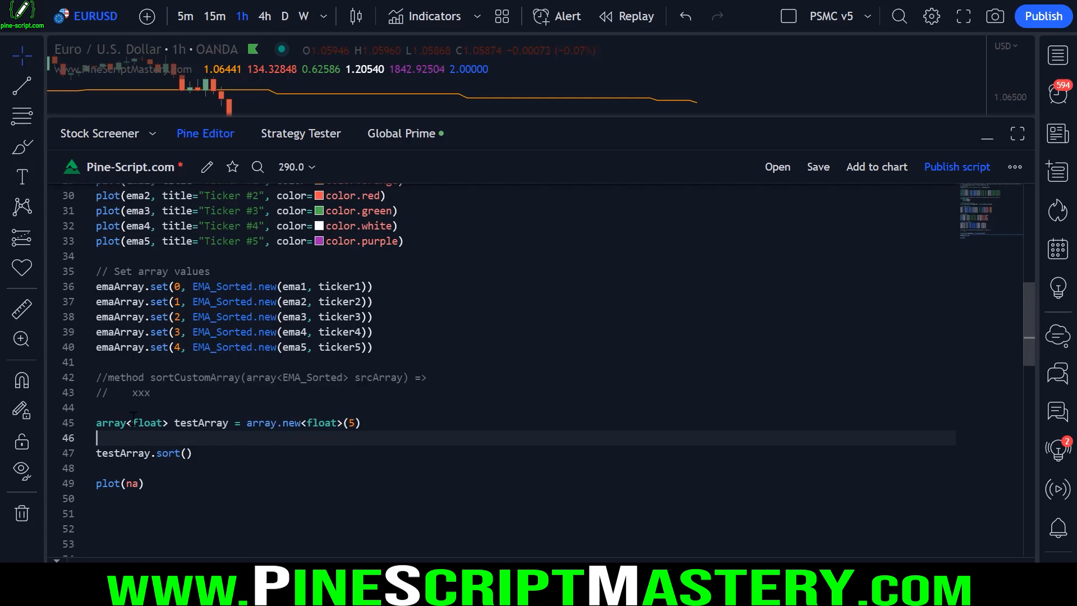
pyautogui.doubleClick(118, 347)
pyautogui.hotkey('ctrl', 'c')
pyautogui.doubleClick(117, 453)
pyautogui.hotkey('ctrl', 'v')
pyautogui.press('Up')
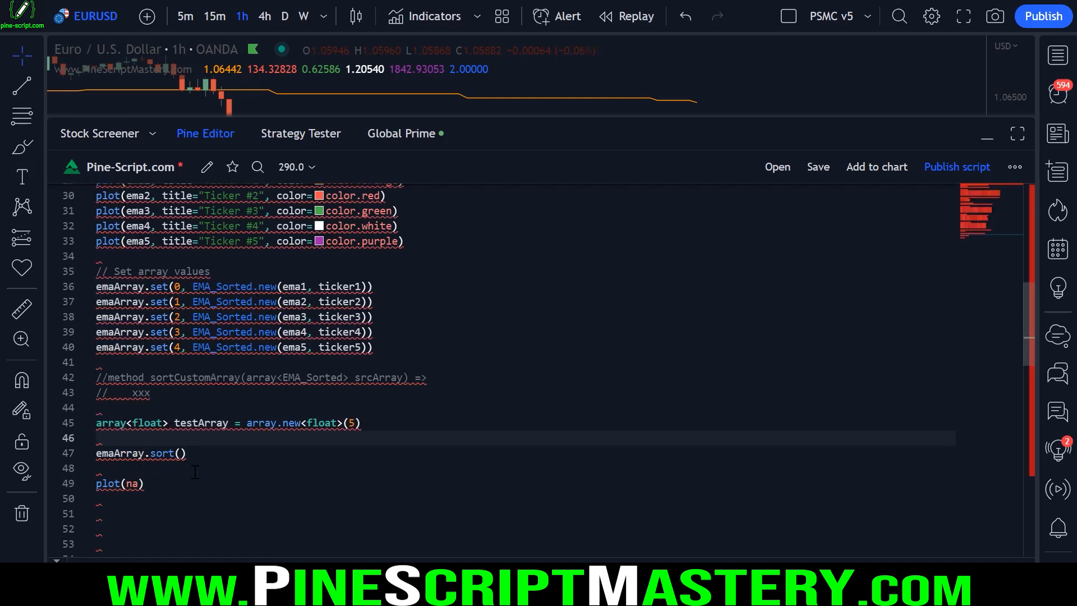
pyautogui.scroll(10, 265, 435)
pyautogui.scroll(-2, 216, 413)
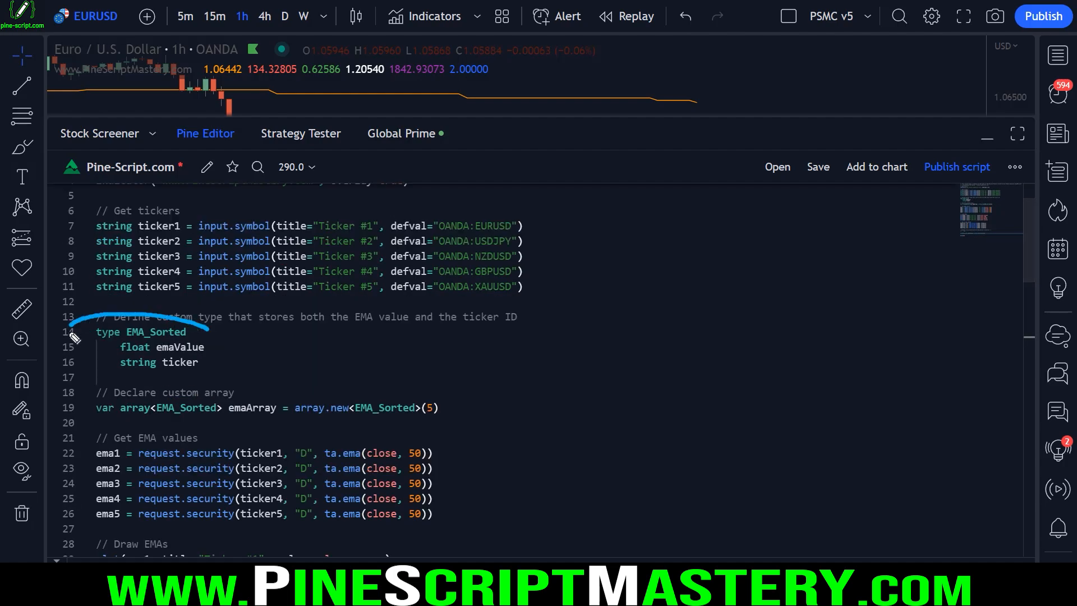
pyautogui.moveTo(206, 333); pyautogui.dragTo(219, 337)
# Review the EMA_Sorted type, then remove the emaArray.sort() line.
pyautogui.moveTo(547, 329); pyautogui.dragTo(244, 349)
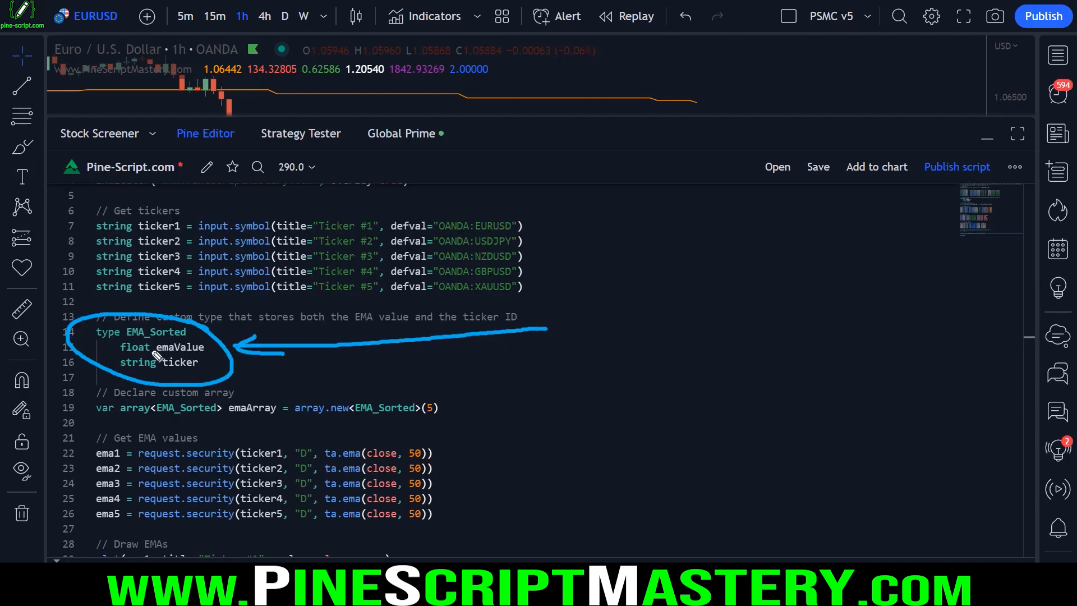
pyautogui.moveTo(156, 354); pyautogui.dragTo(217, 353)
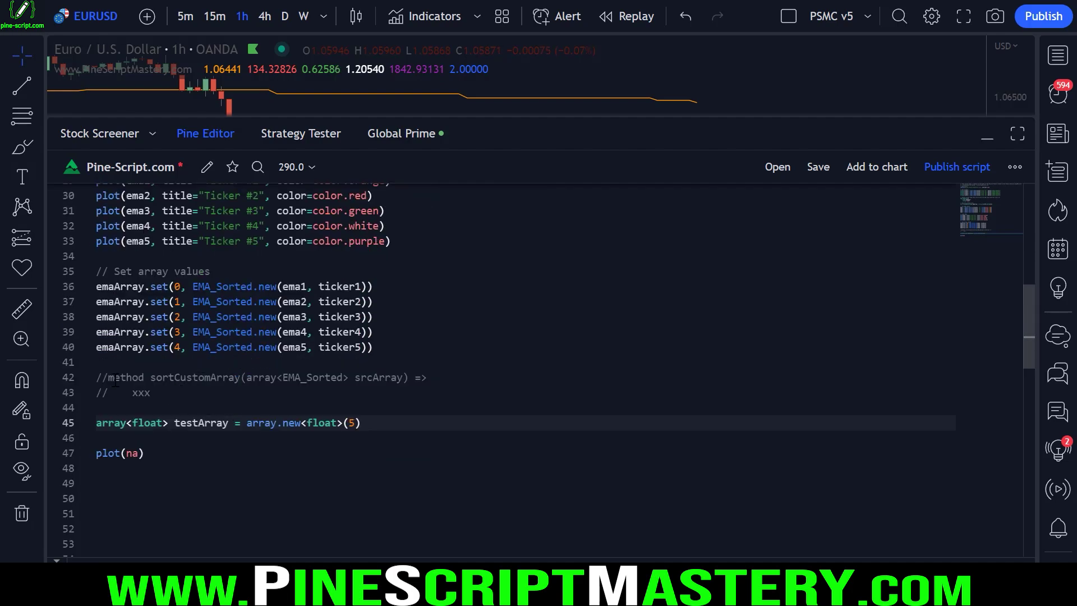
# Uncomment the sortCustomArray declaration and its placeholder line.
pyautogui.click(107, 376)
pyautogui.hotkey('ctrl', '/')
pyautogui.click(131, 393)
pyautogui.hotkey('ctrl', '/')
# Replace xxx with the outer loop 'for i = 0 to srcArray.size() - 2'.
pyautogui.doubleClick(131, 392)
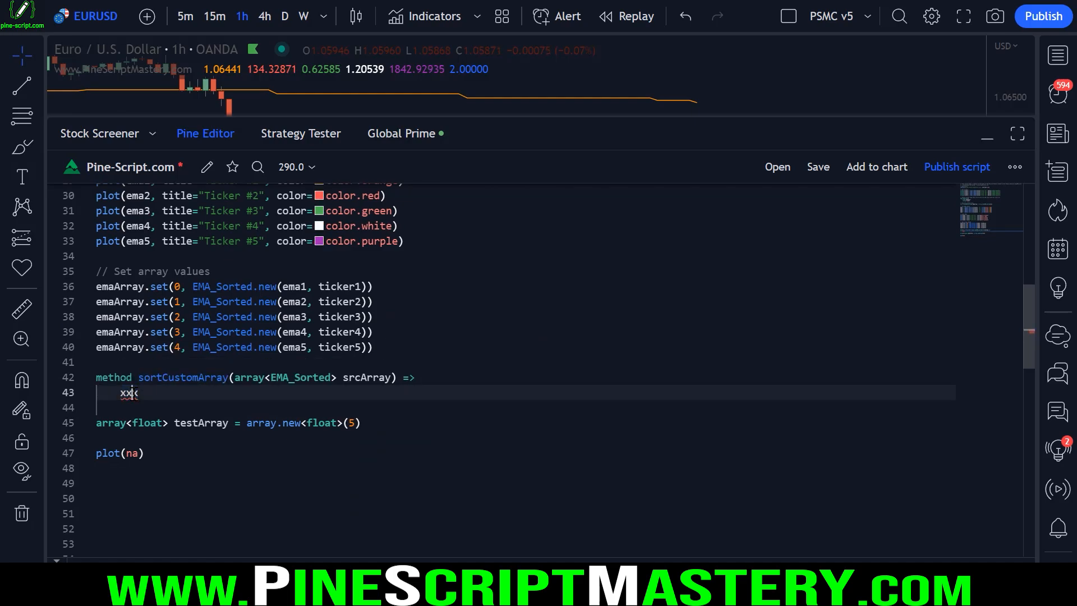
pyautogui.write('for')
pyautogui.write('i = ')
pyautogui.write('0 to srcArray')
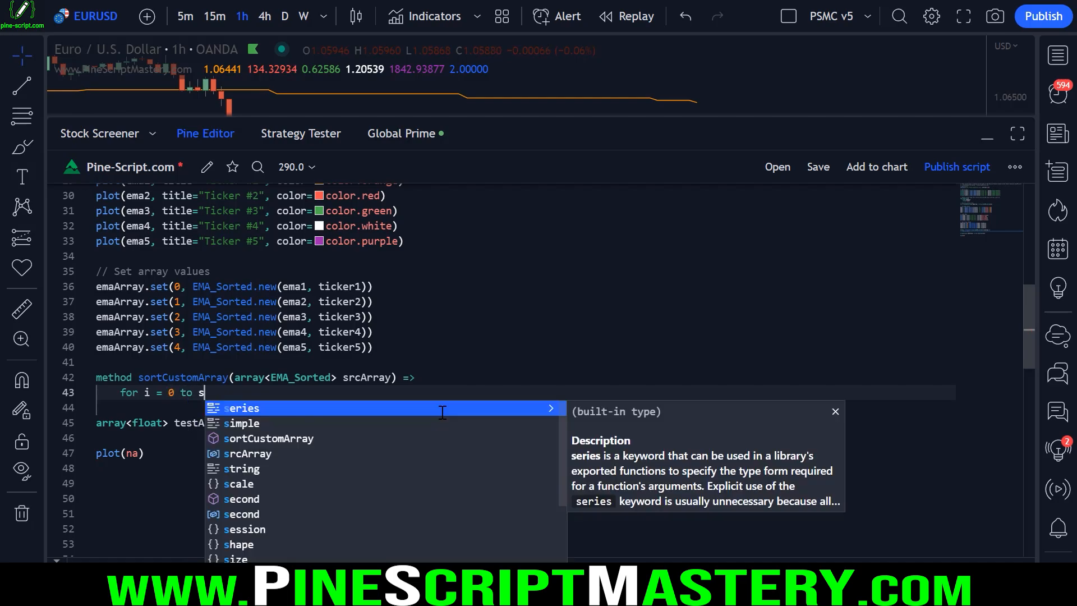
pyautogui.write('.siz')
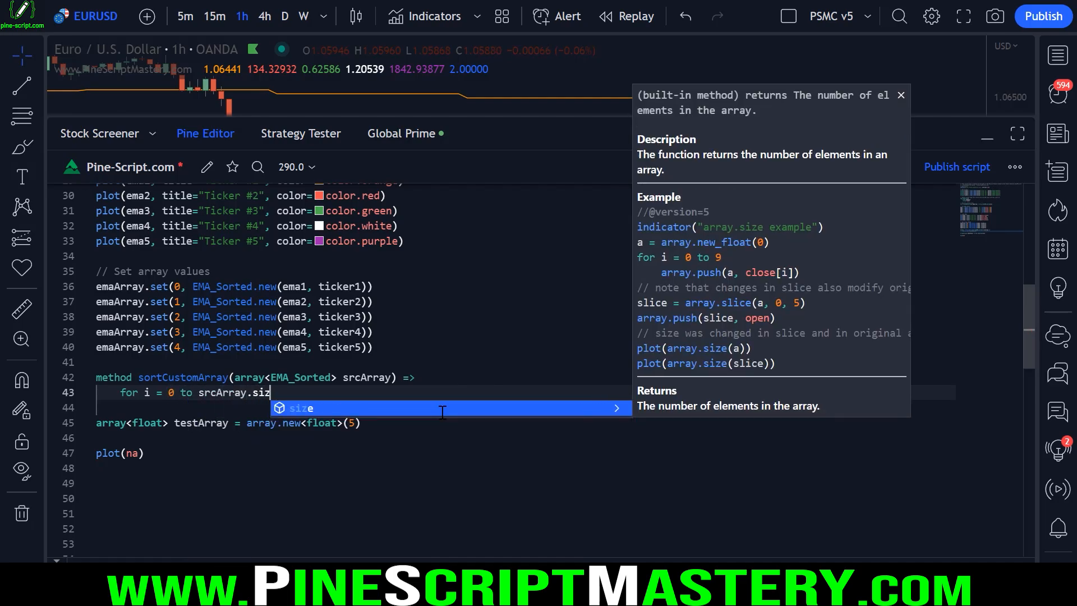
pyautogui.write('e() - 2')
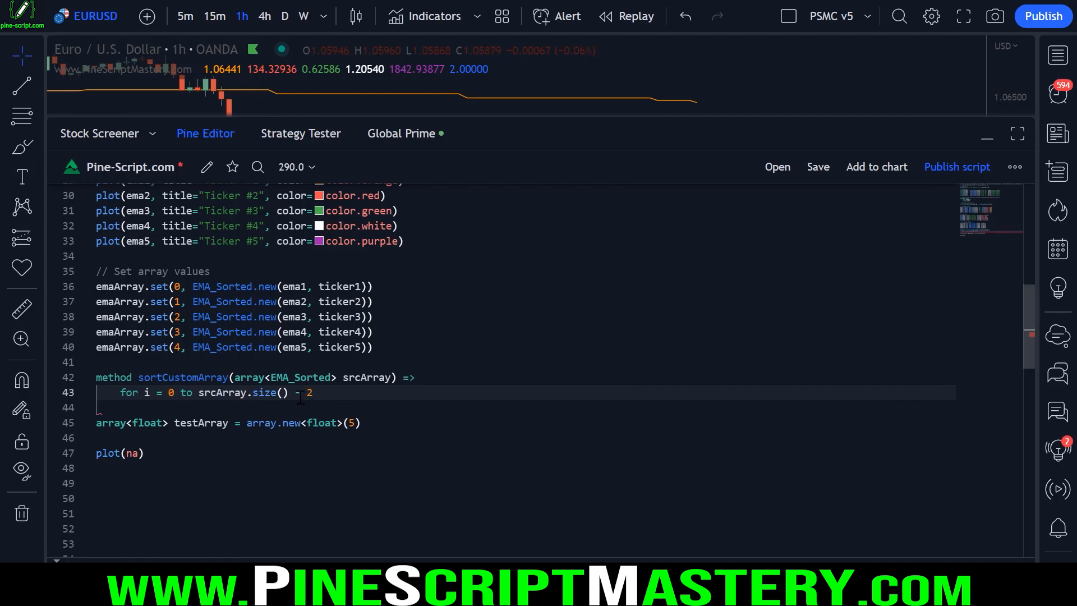
pyautogui.moveTo(313, 392); pyautogui.dragTo(290, 392)
pyautogui.press('End')
pyautogui.press('Return')
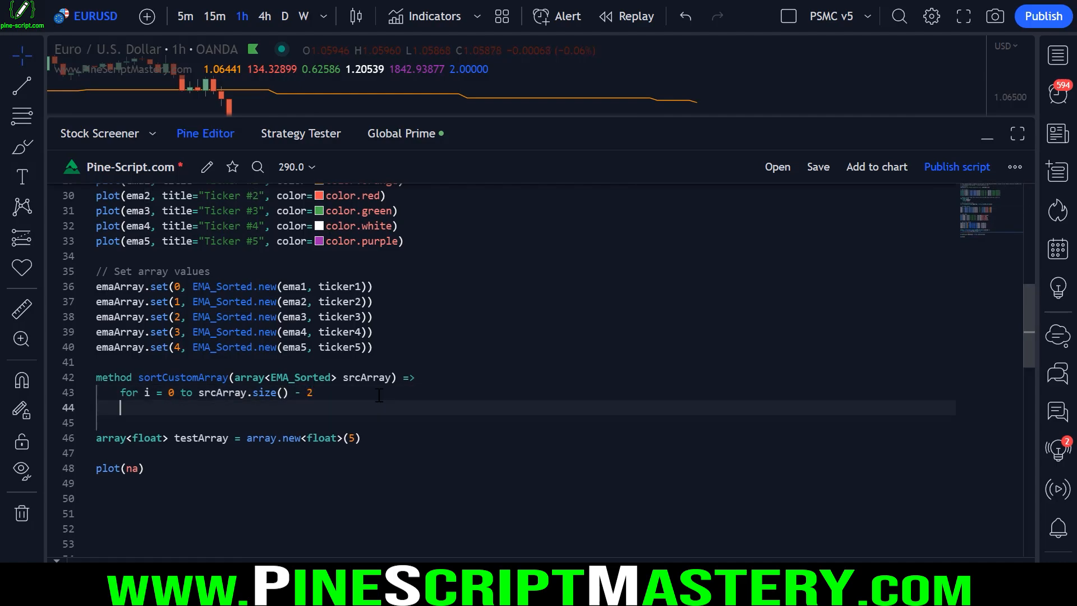
pyautogui.write('for j =')
# Add the indented inner loop 'for j = i + 1 to srcArray.size() - 1'.
pyautogui.hotkey('shift', 'Home')
pyautogui.hotkey('shift', 'Up')
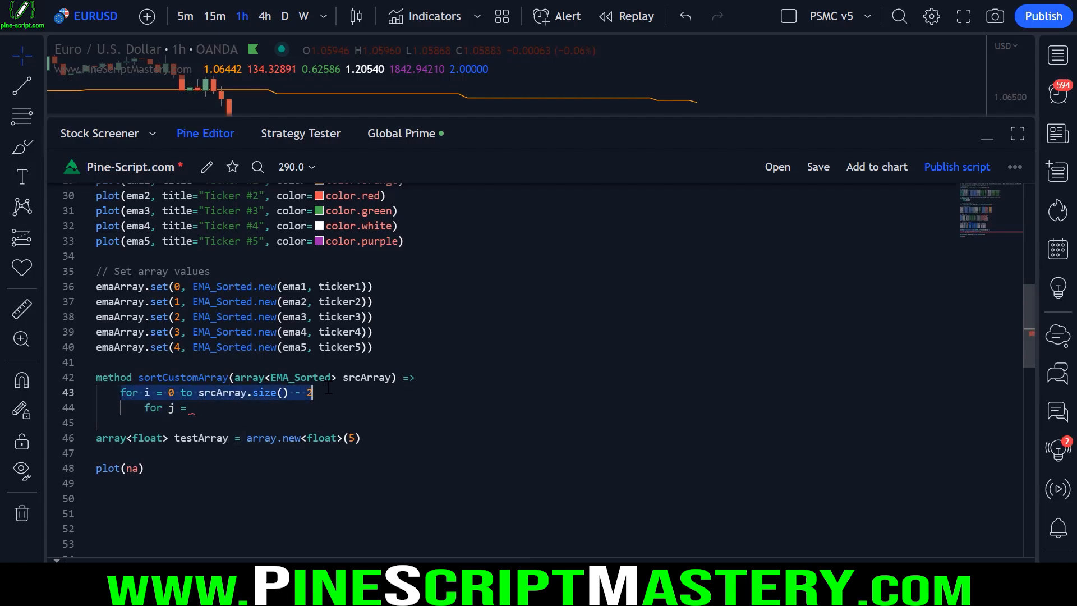
pyautogui.hotkey('shift', 'End')
pyautogui.press('Down')
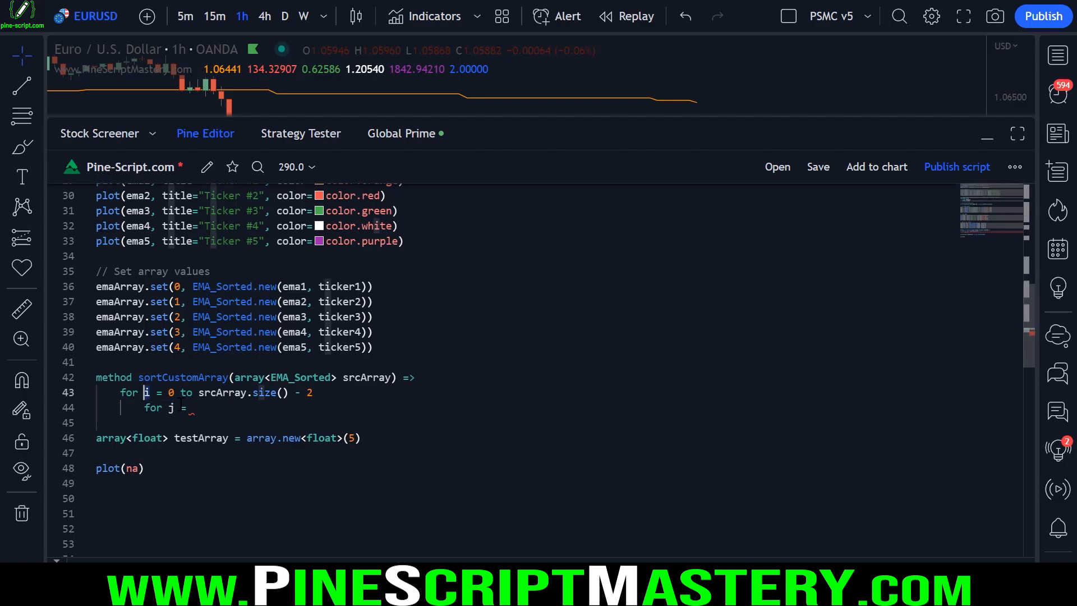
pyautogui.hotkey('shift', 'End')
pyautogui.press('Left')
pyautogui.press('End')
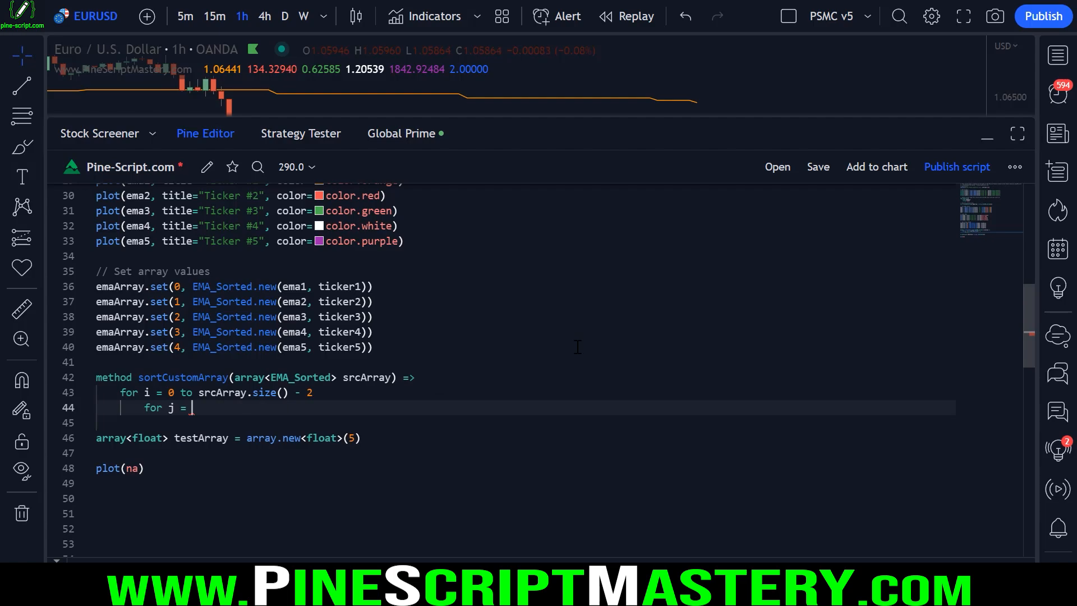
pyautogui.write('i + ')
pyautogui.write('1 to ')
pyautogui.write('srcArray.size() - 1')
# Add the if comparing srcArray.get(i).emaValue > srcArray.get(j).emaValue inside the inner loop.
pyautogui.press('Return')
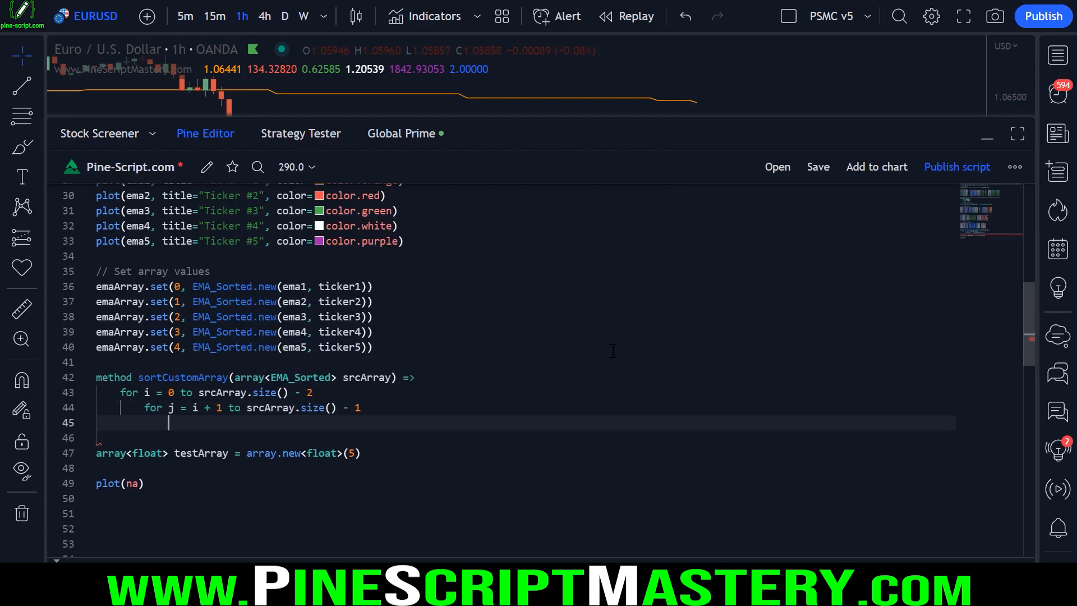
pyautogui.write('if srcArray.get(')
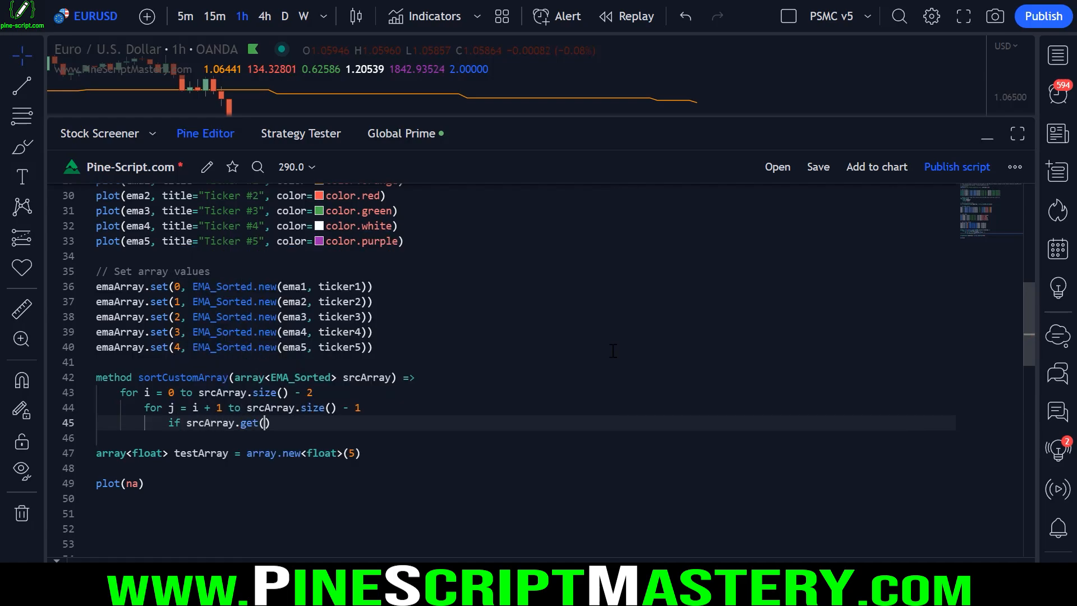
pyautogui.write('i).')
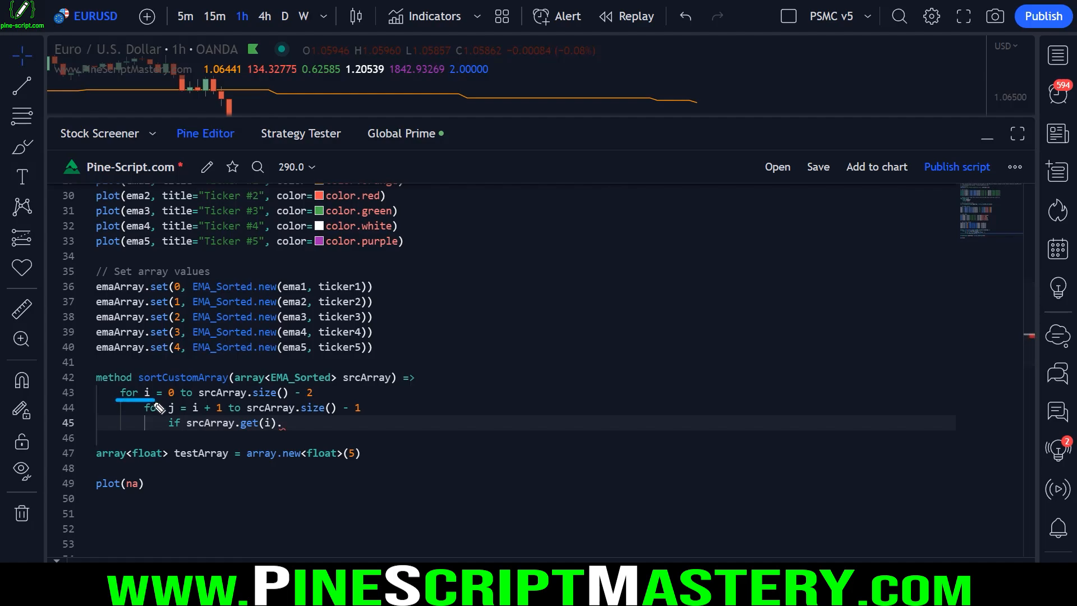
pyautogui.moveTo(155, 401); pyautogui.dragTo(150, 411)
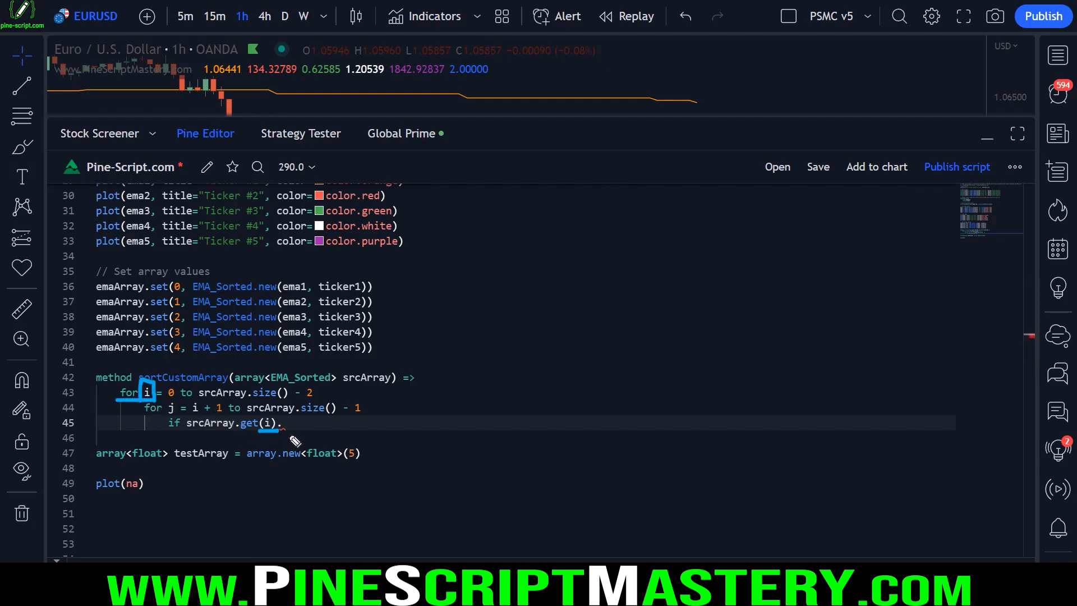
pyautogui.moveTo(240, 422); pyautogui.dragTo(286, 422)
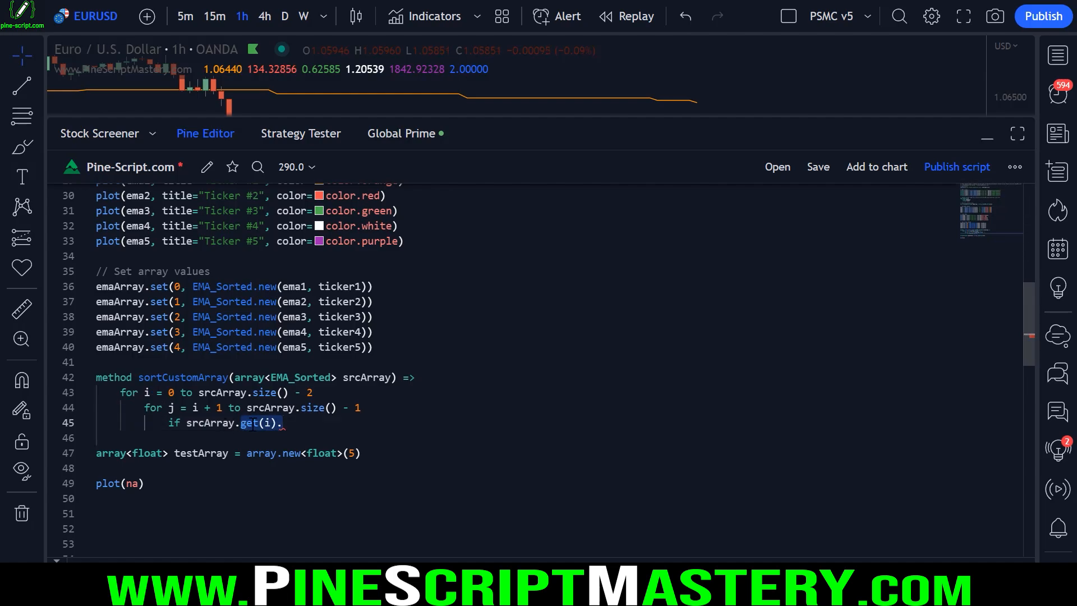
pyautogui.scroll(8, 336, 379)
pyautogui.scroll(3, 336, 378)
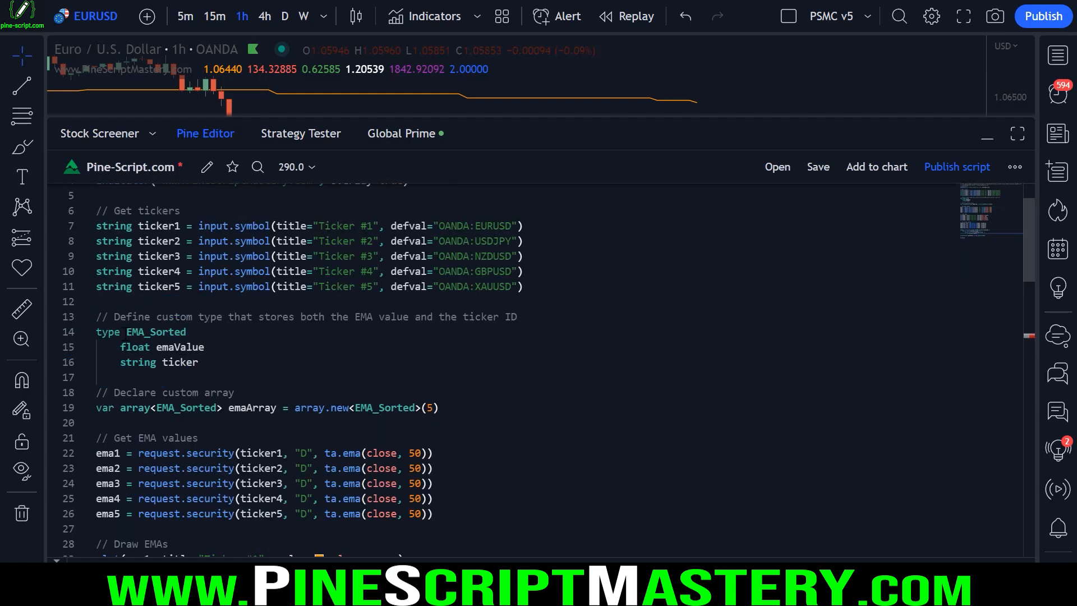
pyautogui.doubleClick(155, 332)
pyautogui.scroll(-5, 336, 379)
pyautogui.scroll(-5, 336, 379)
pyautogui.scroll(-3, 337, 378)
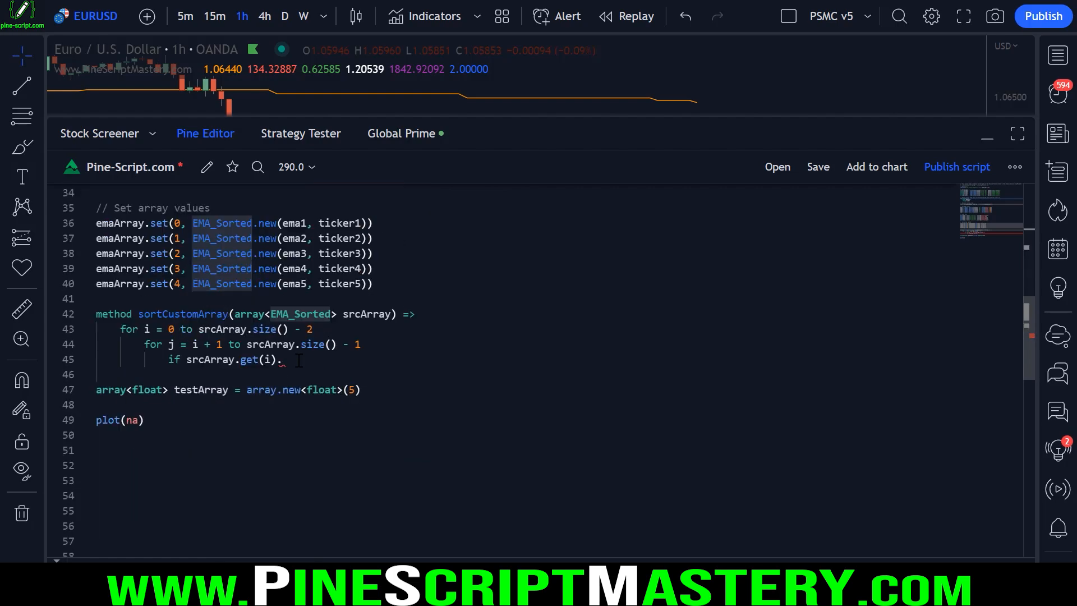
pyautogui.click(290, 360)
pyautogui.write('emaValu')
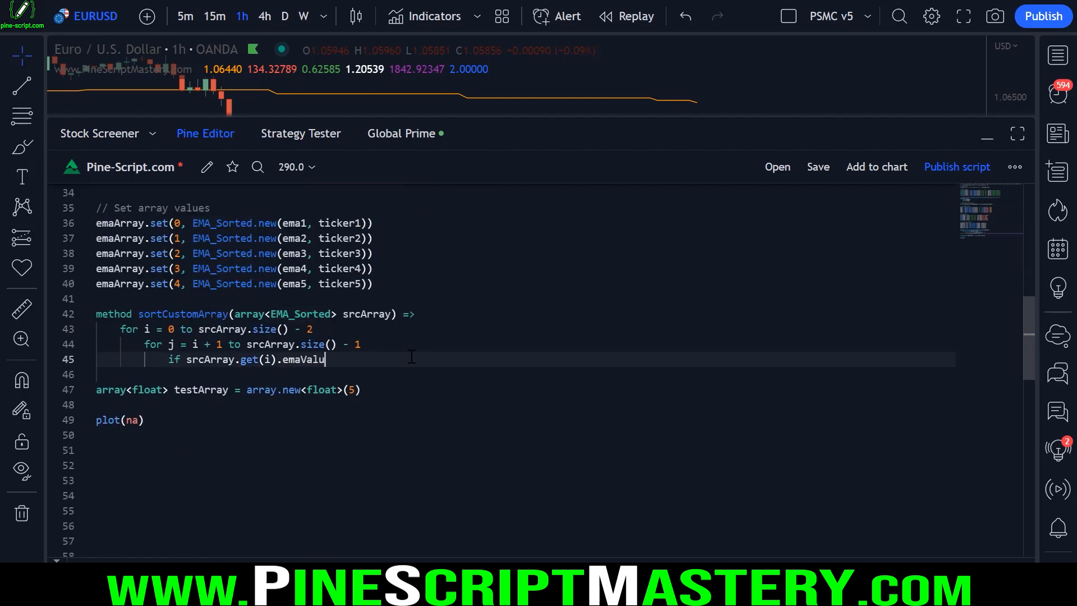
pyautogui.write('e')
pyautogui.click(145, 328)
pyautogui.moveTo(145, 329); pyautogui.dragTo(286, 329)
pyautogui.doubleClick(305, 360)
pyautogui.click(451, 359)
pyautogui.write('> s')
pyautogui.write('rcArray.get(j')
pyautogui.write('.emaValue')
pyautogui.press('Return')
# Store get(i) in temp and set index i to get(j) inside the if.
pyautogui.press('Tab')
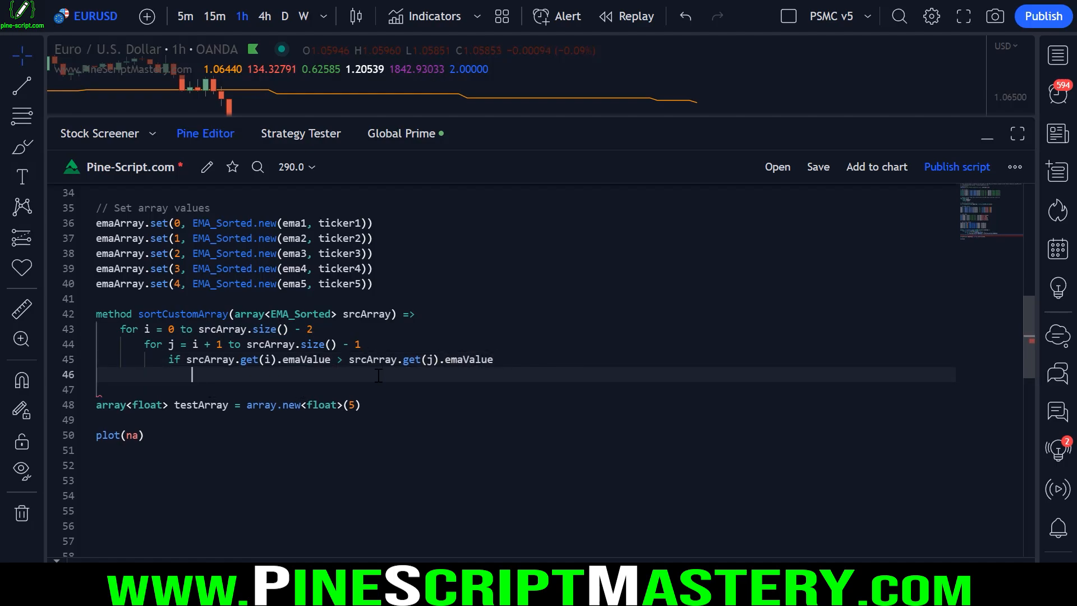
pyautogui.write('EMA_Sorted ')
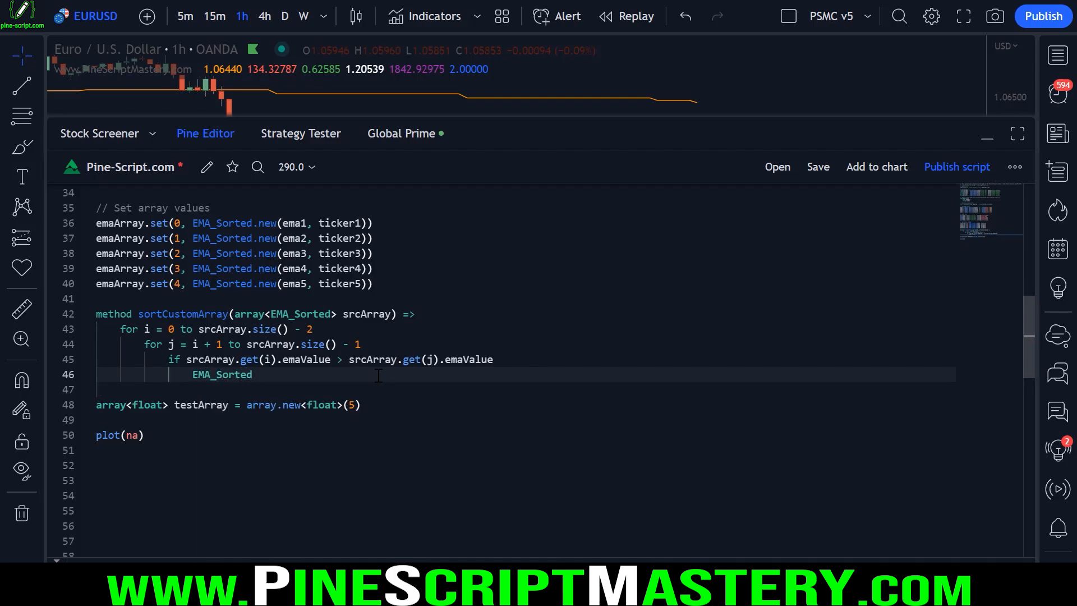
pyautogui.write('temp = ')
pyautogui.write('srcArray.get(i')
pyautogui.press('Escape')
pyautogui.press('End')
pyautogui.press('Return')
pyautogui.write('src')
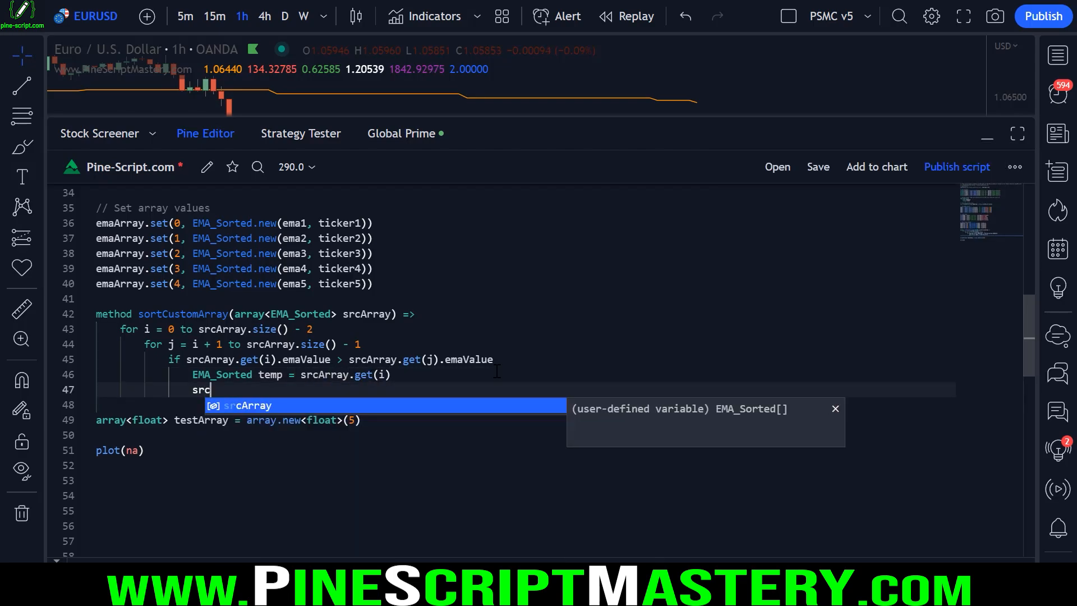
pyautogui.write('Array.set(i,')
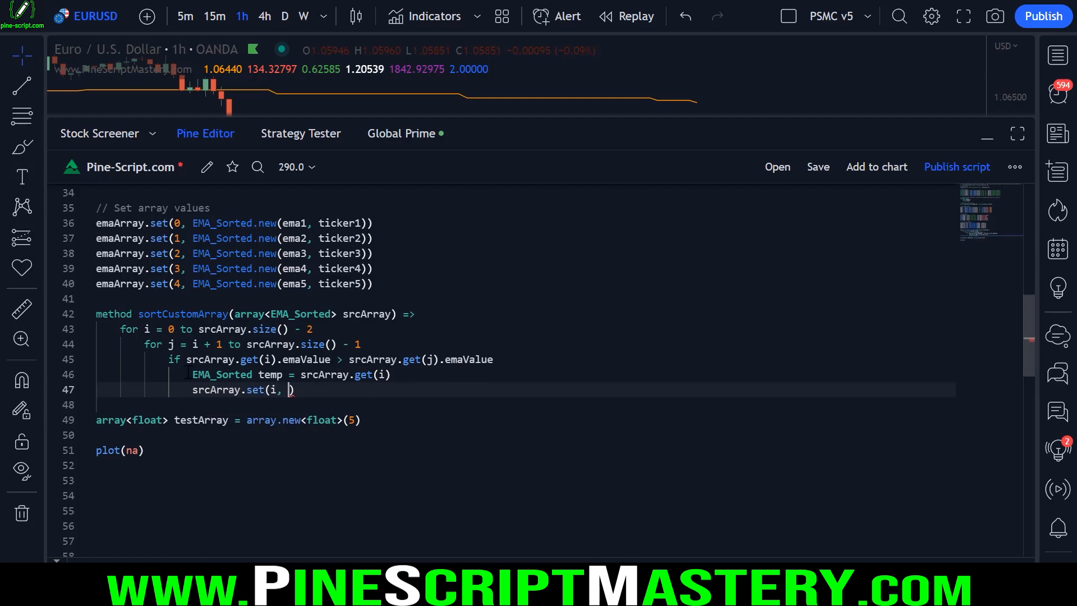
pyautogui.moveTo(170, 344); pyautogui.dragTo(362, 344)
pyautogui.click(290, 389)
pyautogui.write('srcArray.get(j)')
# Complete the swap with set(j, temp) and review the comparison.
pyautogui.press('Return')
pyautogui.write('srcArray')
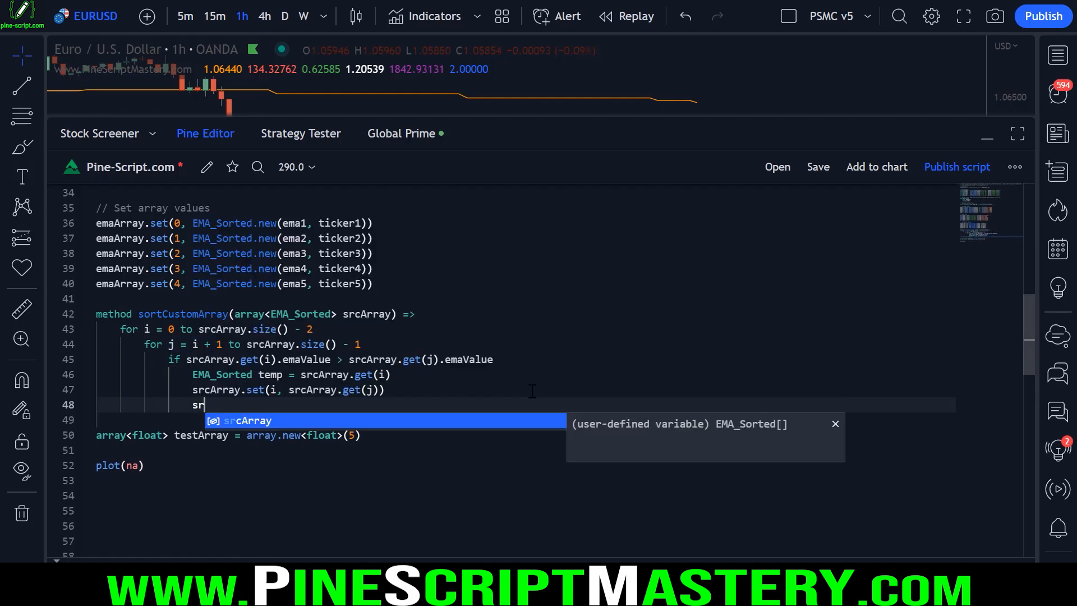
pyautogui.press('Escape')
pyautogui.write('.set(j,')
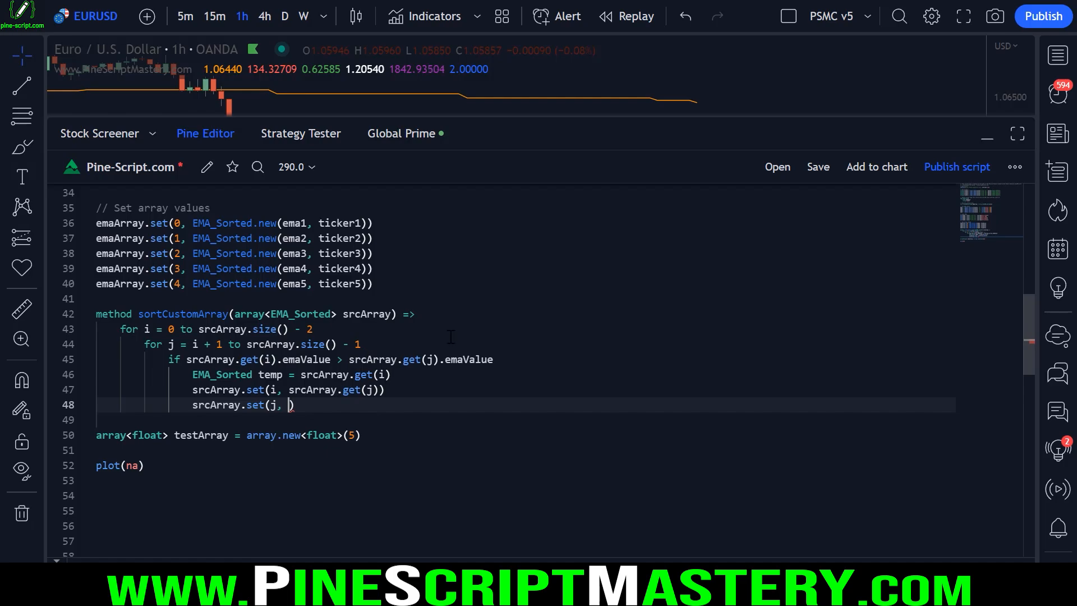
pyautogui.write(' temp')
pyautogui.tripleClick(252, 374)
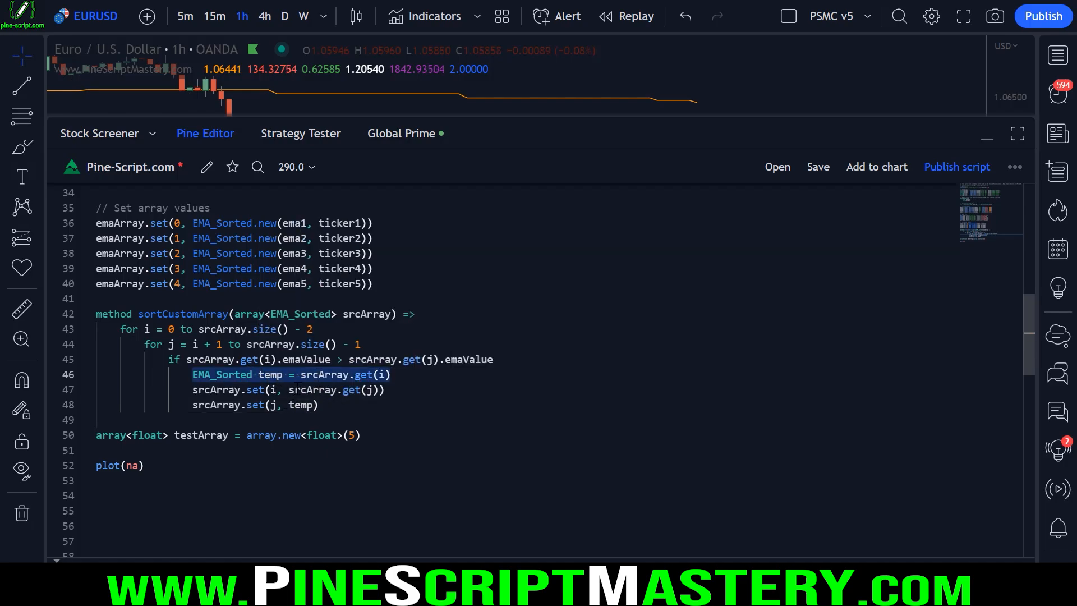
pyautogui.click(319, 405)
pyautogui.moveTo(187, 370); pyautogui.dragTo(226, 342)
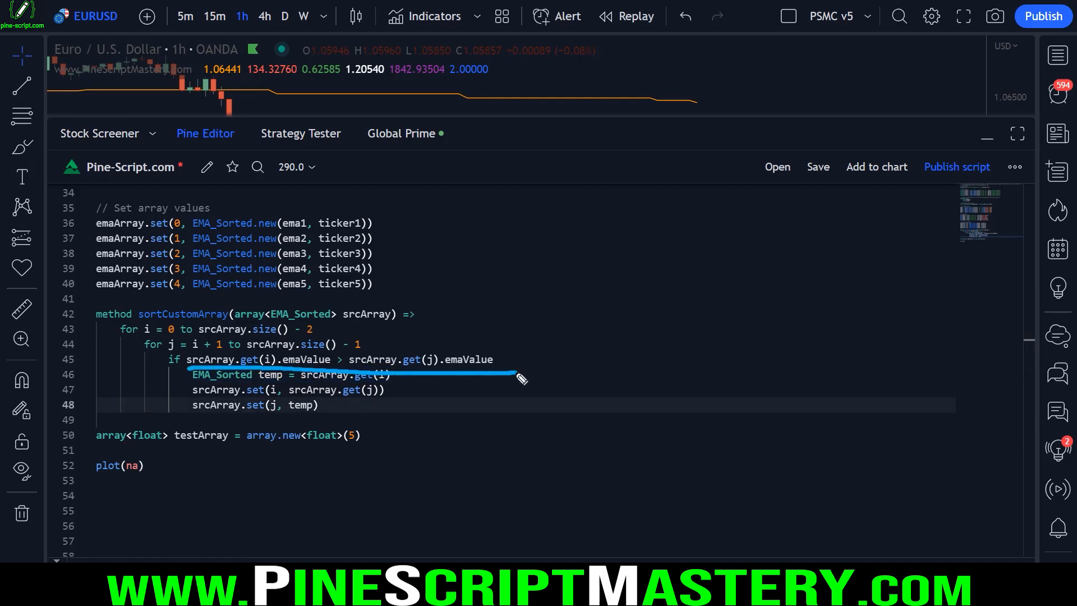
# Delete the testArray line and save the script.
pyautogui.tripleClick(158, 433)
pyautogui.press('BackSpace')
pyautogui.hotkey('ctrl', 's')
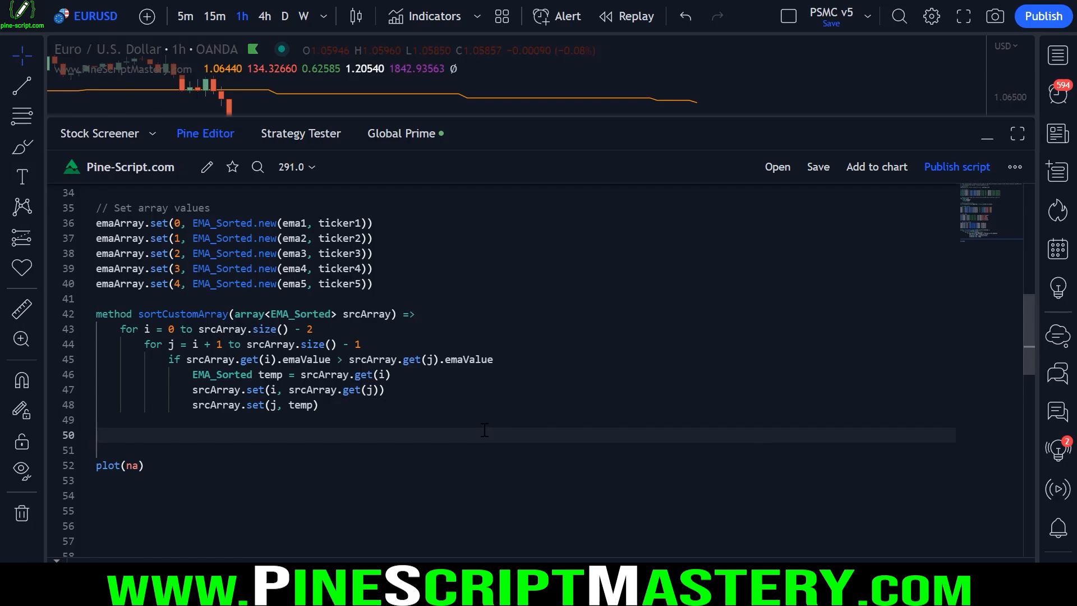
pyautogui.write('emaArray.')
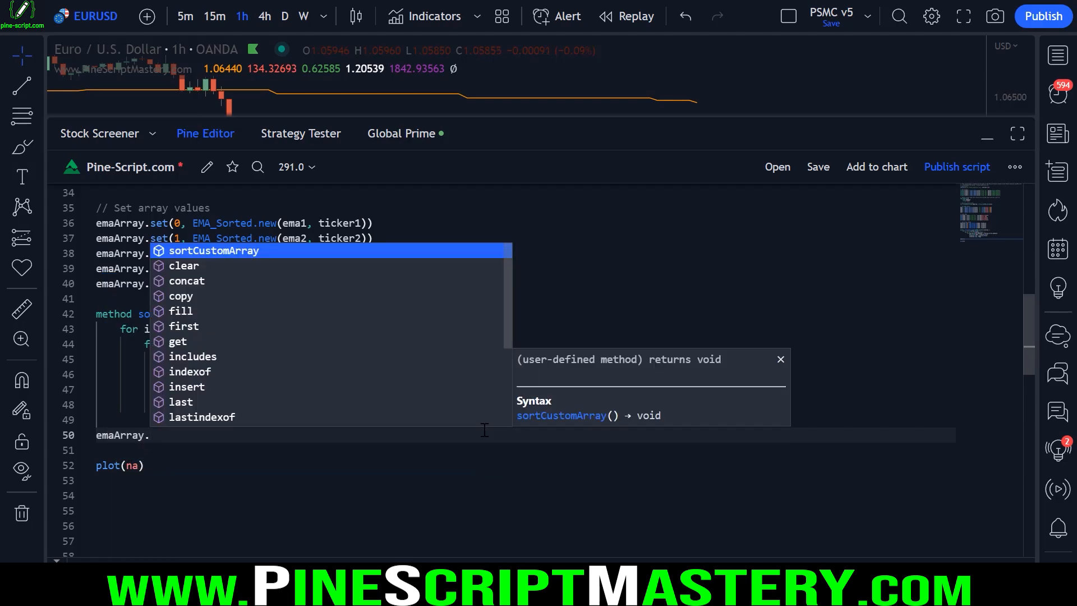
pyautogui.write('sortCust')
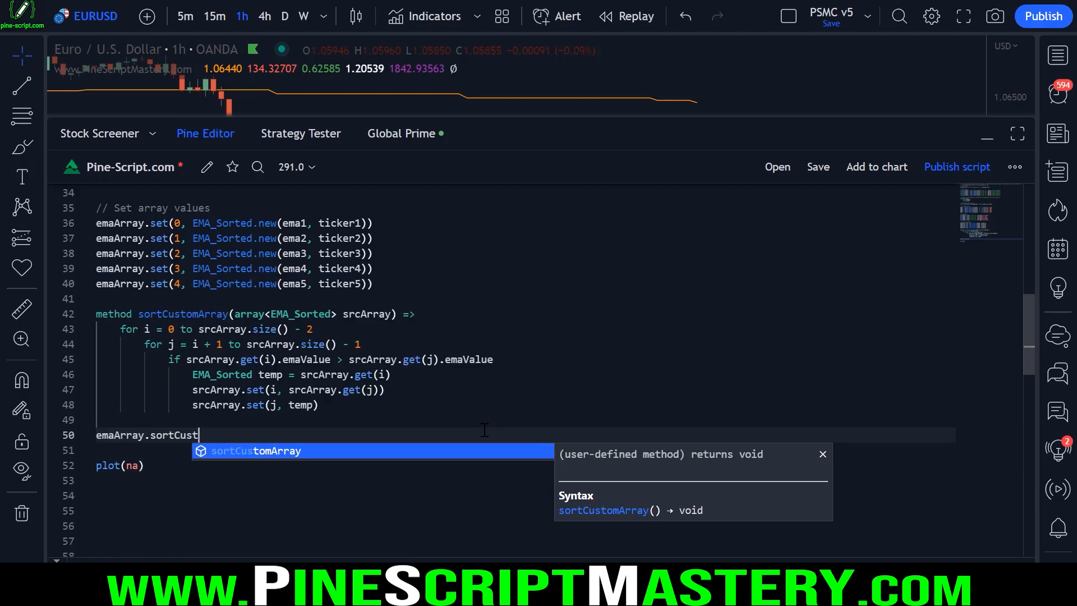
pyautogui.write('omArray()')
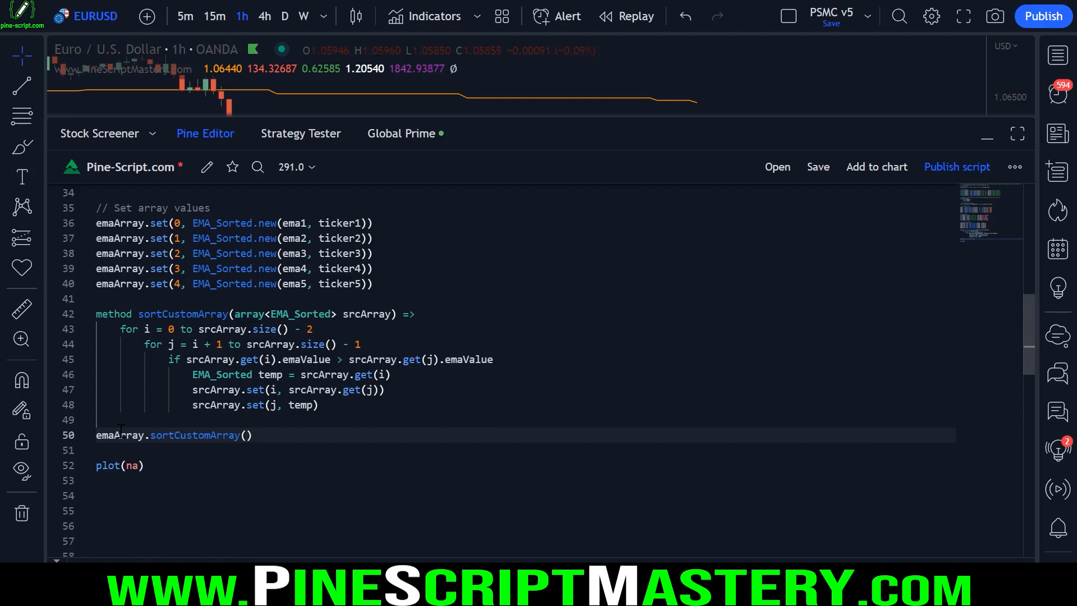
# Add a '// Sort EMA array' comment above the sort call.
pyautogui.doubleClick(122, 435)
pyautogui.press('Home')
pyautogui.press('Return')
pyautogui.press('Up')
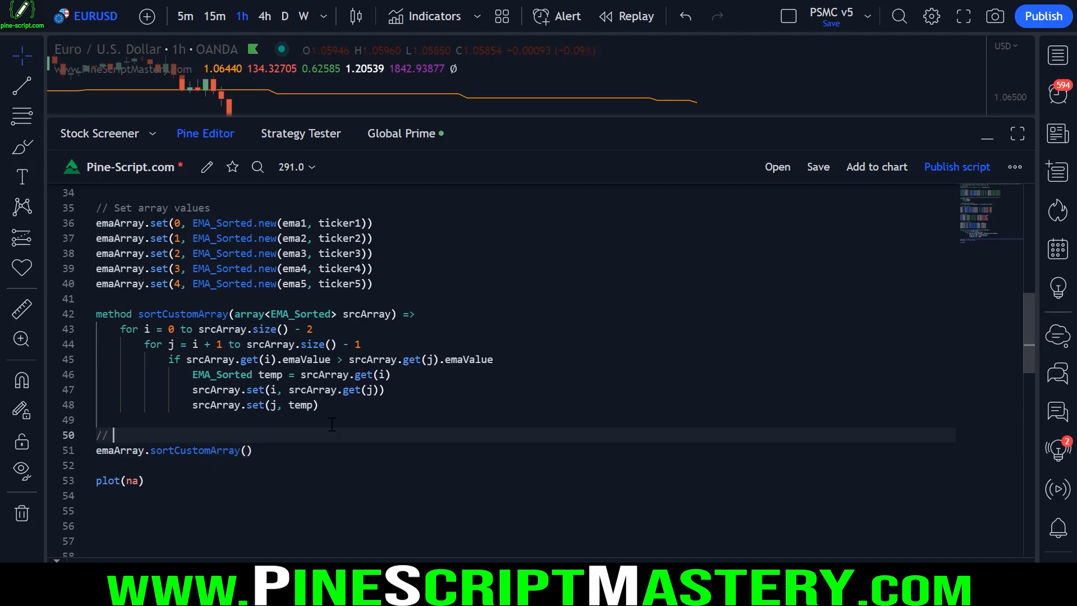
pyautogui.write('rt ')
pyautogui.write('EMA array')
pyautogui.click(134, 465)
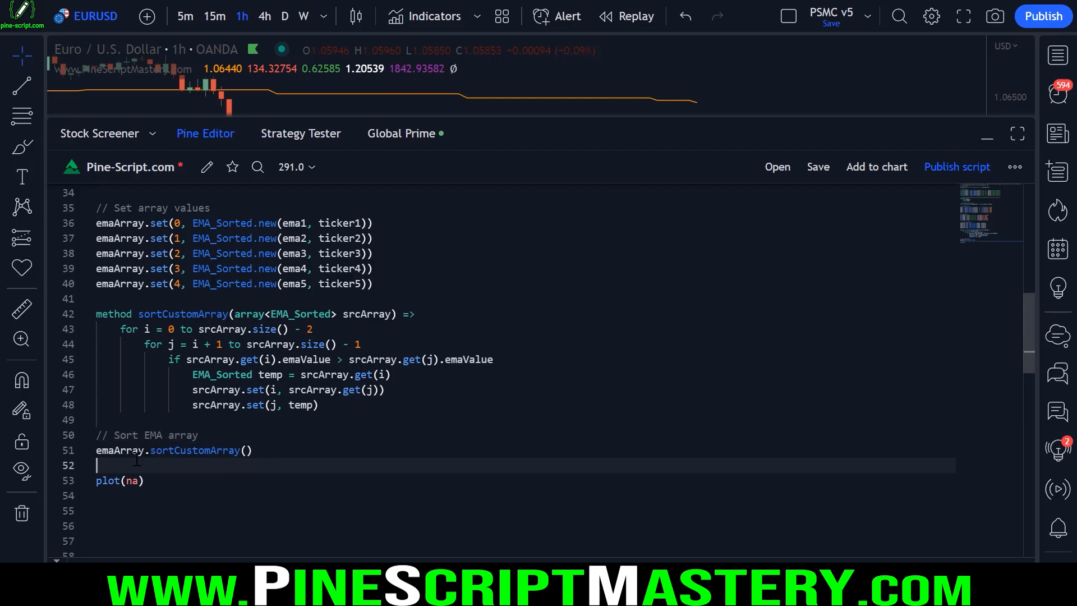
# Replace the dot-notation call with sortCustomArray(emaArray) and save.
pyautogui.click(378, 435)
pyautogui.press('Return')
pyautogui.write('sortCustomArra')
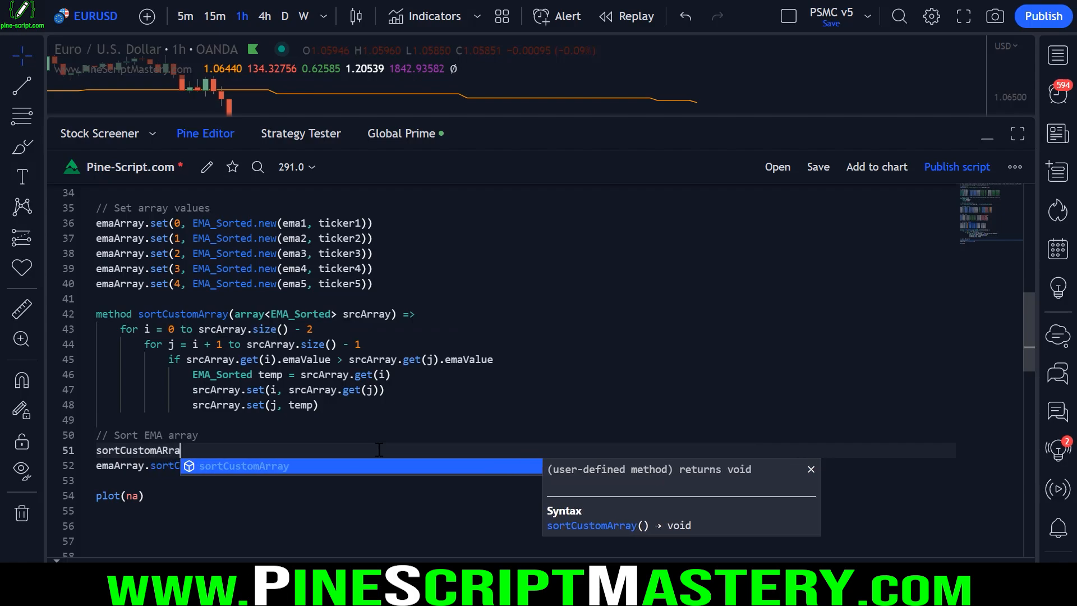
pyautogui.write('y(emaArray')
pyautogui.press('Escape')
pyautogui.press('Down')
pyautogui.hotkey('ctrl', 'shift', 'k')
pyautogui.hotkey('ctrl', 's')
pyautogui.press('Down')
pyautogui.scroll(-1, 504, 378)
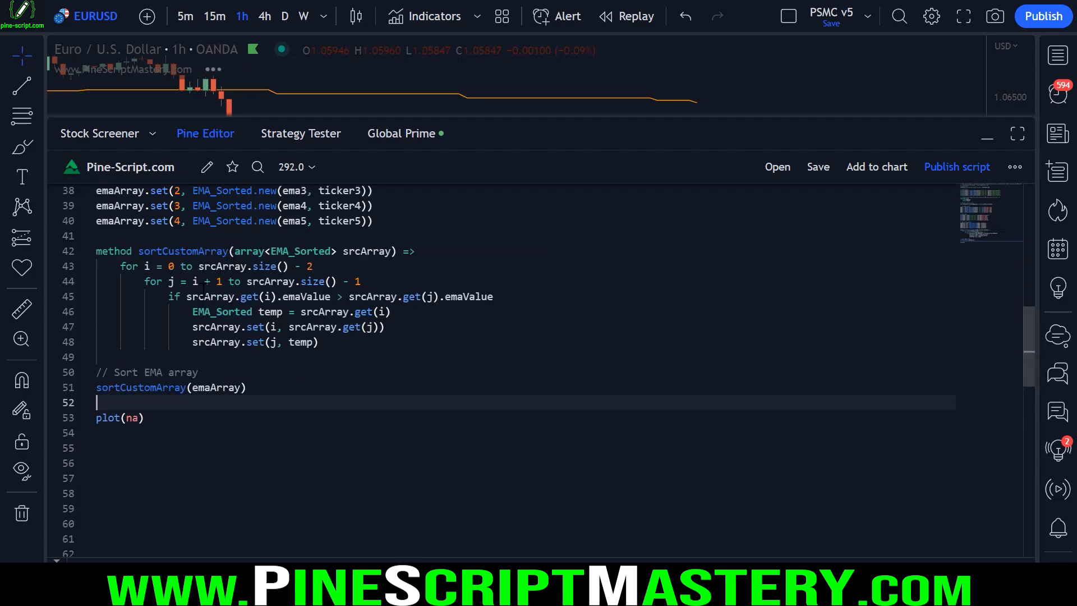
# Remove the 'method' keyword so sortCustomArray is a plain function.
pyautogui.doubleClick(102, 251)
pyautogui.click(137, 251)
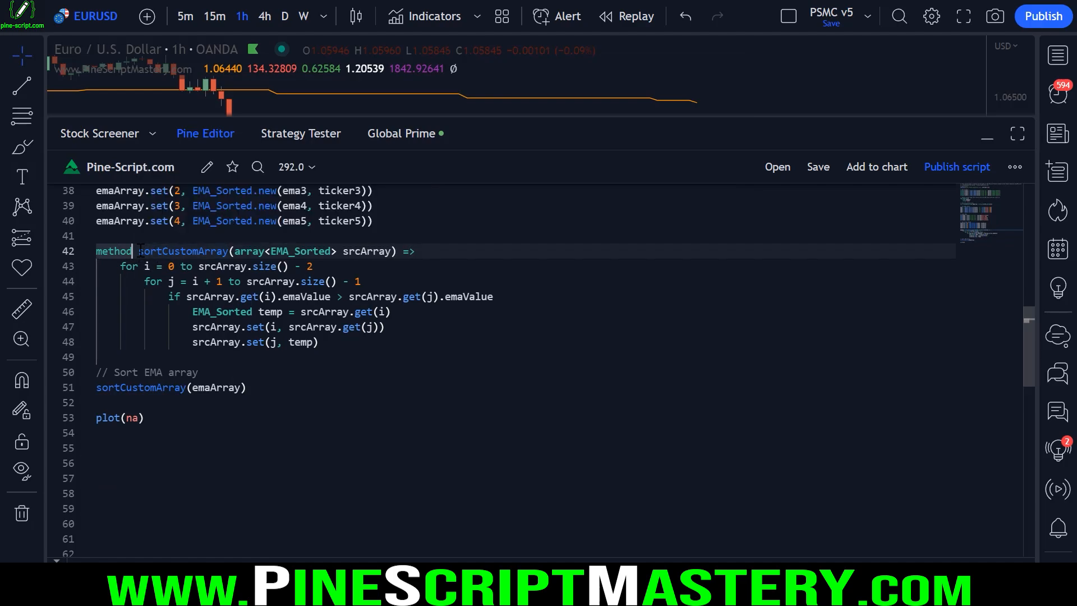
pyautogui.doubleClick(114, 251)
pyautogui.press('Delete')
pyautogui.press('Delete')
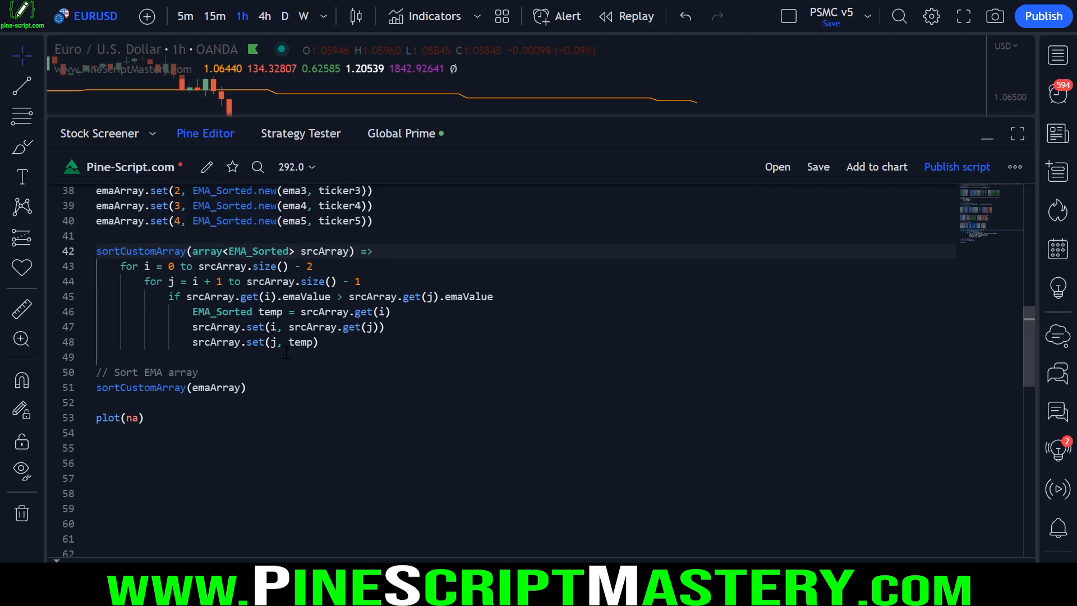
# Return srcArray as the function's last line.
pyautogui.click(342, 342)
pyautogui.press('Return')
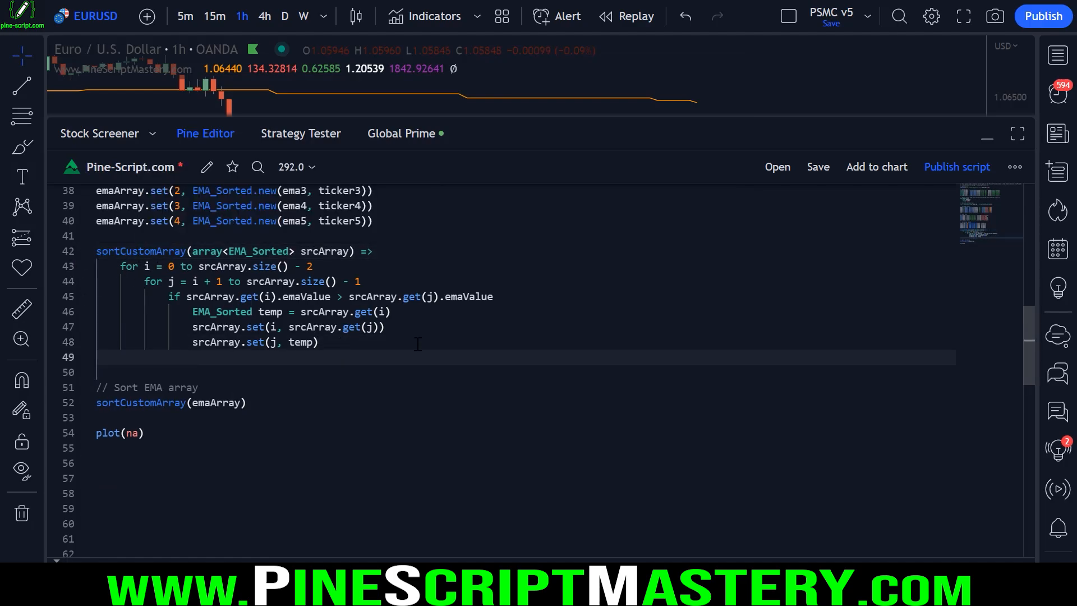
pyautogui.write('srcArray')
pyautogui.press('Escape')
# Reassign emaArray := sortCustomArray(emaArray) and save.
pyautogui.click(97, 402)
pyautogui.write('emaArray :=')
pyautogui.click(202, 419)
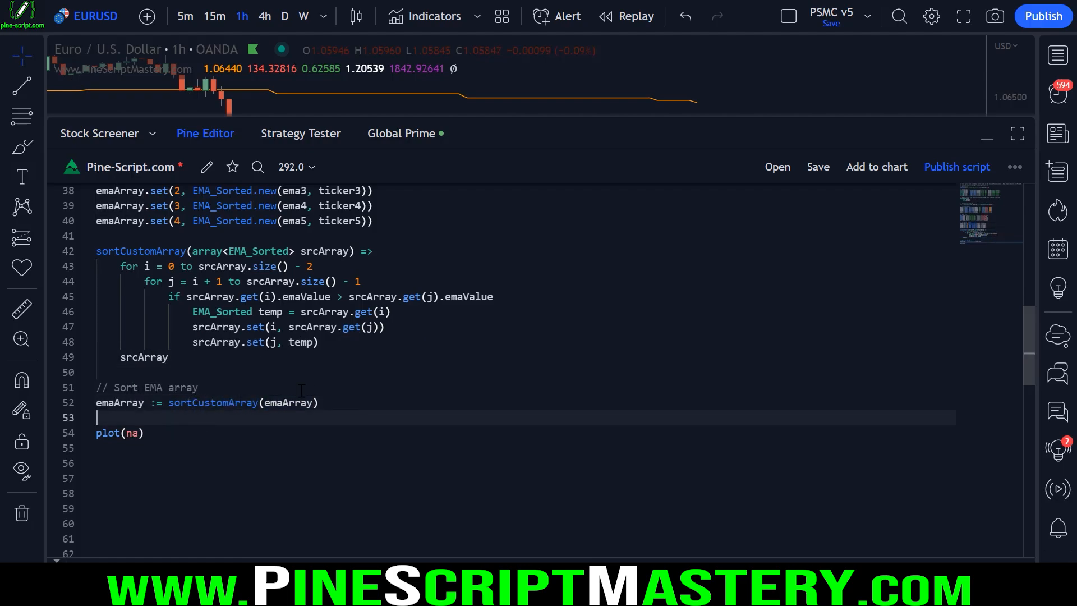
pyautogui.hotkey('ctrl', 's')
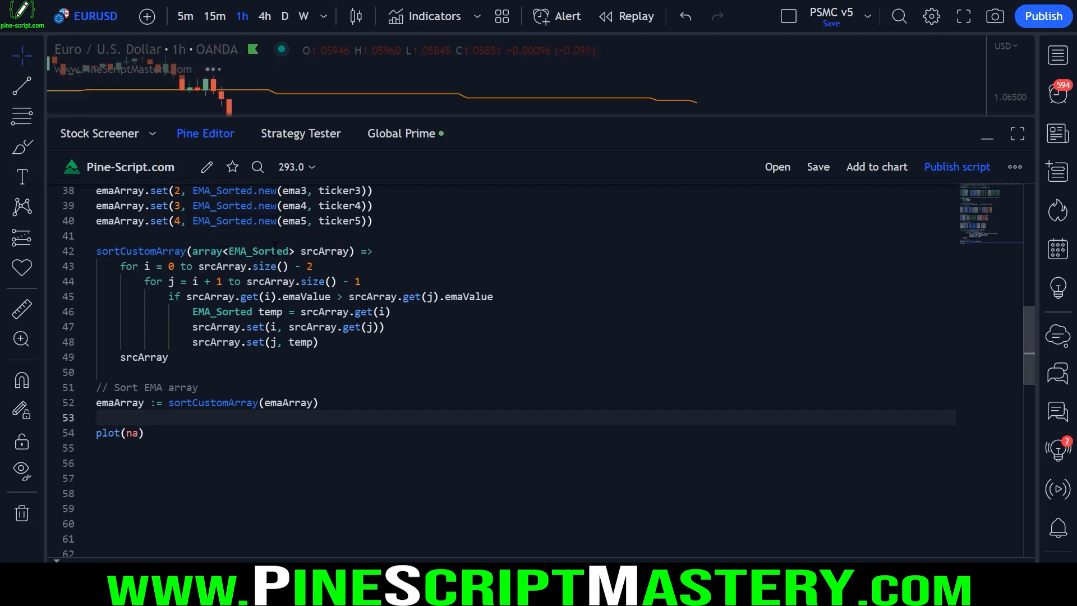
pyautogui.tripleClick(118, 402)
# Restore the 'method' keyword and delete the srcArray return line.
pyautogui.click(99, 251)
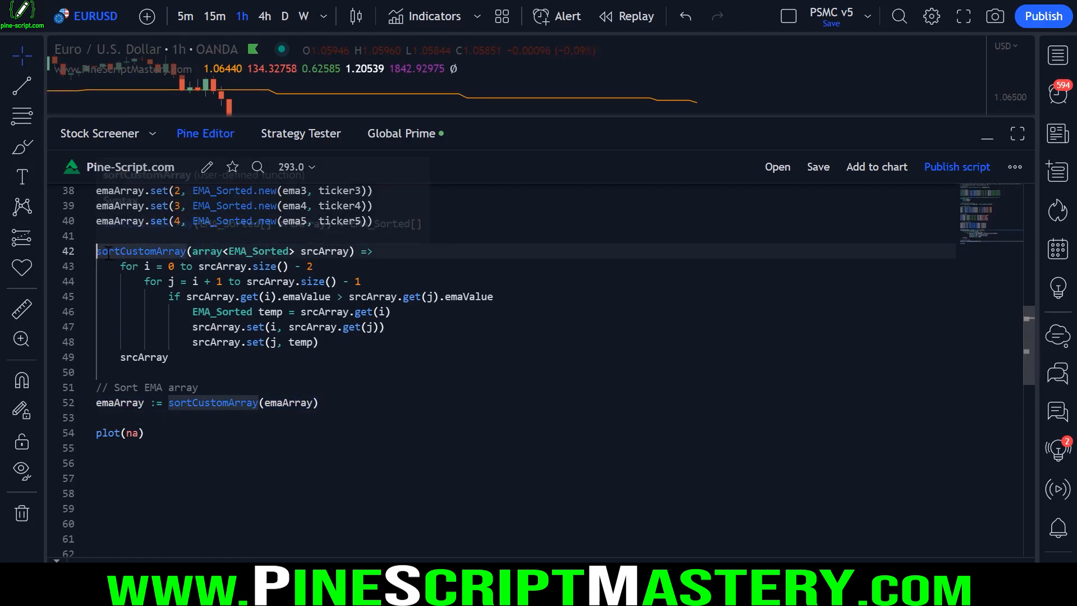
pyautogui.write('method')
pyautogui.doubleClick(145, 357)
pyautogui.press('BackSpace')
pyautogui.press('BackSpace')
pyautogui.press('BackSpace')
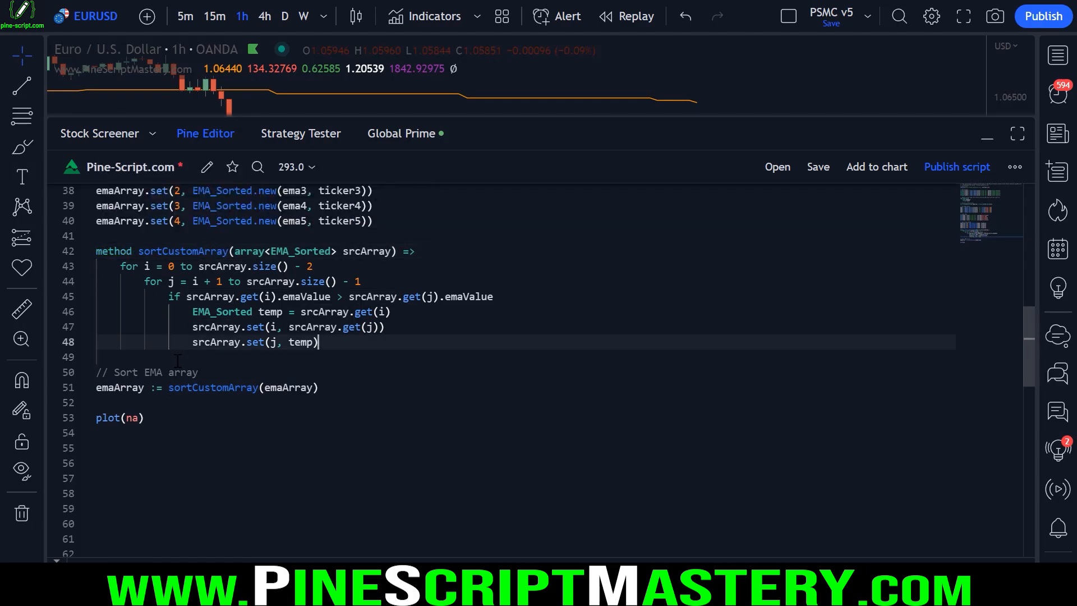
# Call it as emaArray.sortCustomArray() and head the method with a 'Define custom array sorting method' comment.
pyautogui.tripleClick(169, 387)
pyautogui.write('emaArray.sortCustomArray()')
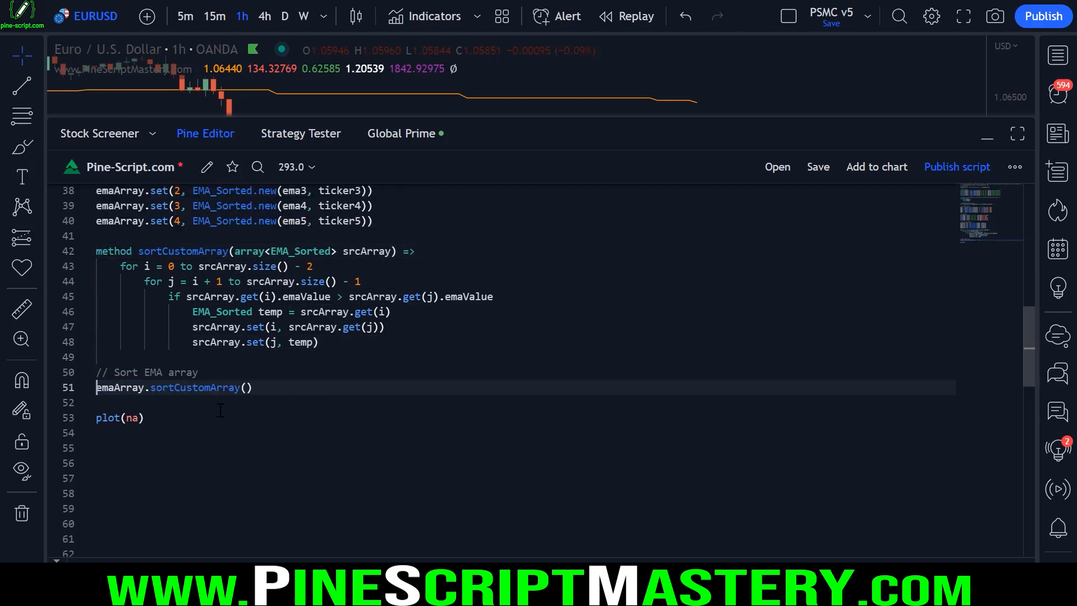
pyautogui.press('Down')
pyautogui.press('Return')
pyautogui.press('Return')
pyautogui.press('Return')
pyautogui.press('Return')
pyautogui.press('Up')
pyautogui.press('Up')
pyautogui.press('Up')
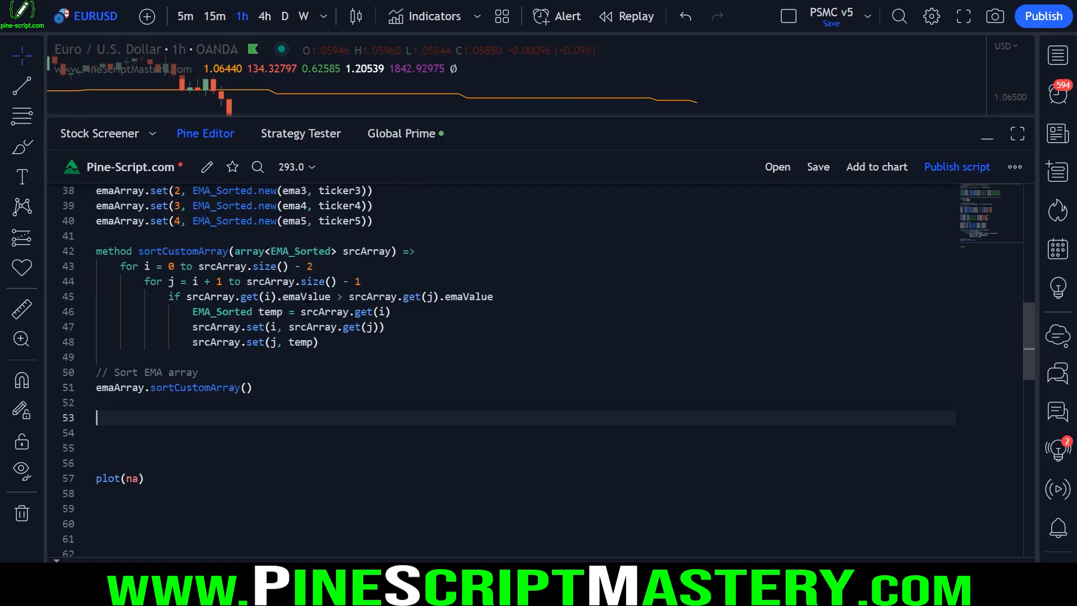
pyautogui.scroll(3, 420, 336)
pyautogui.click(367, 362)
pyautogui.press('Return')
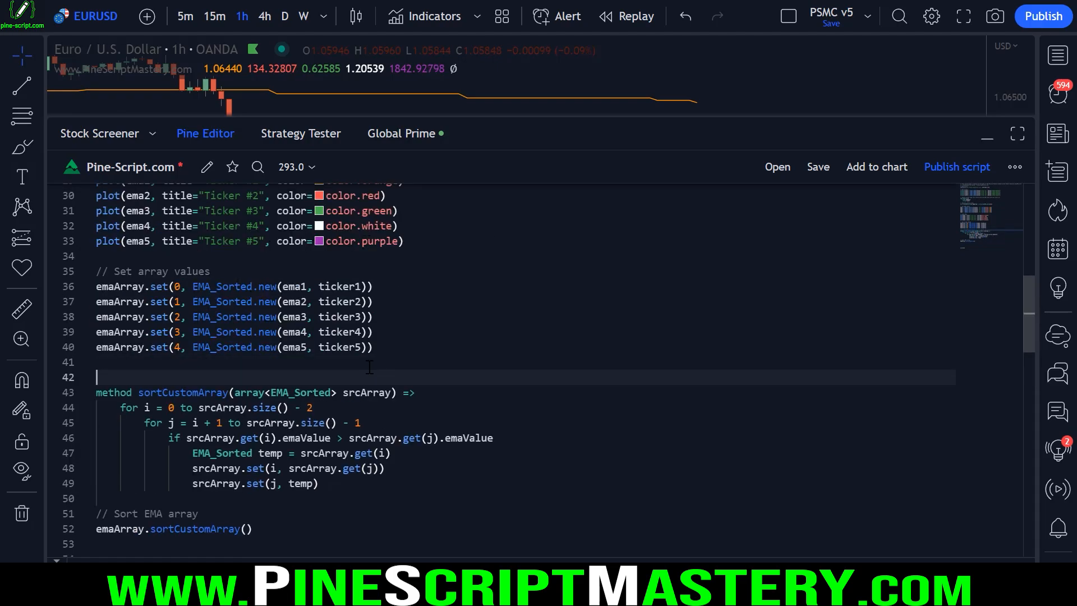
pyautogui.write('// Define ')
pyautogui.write('custom array sorting method')
pyautogui.scroll(-4, 368, 366)
# Paste the '// Draw label' if barstate.islast block after the sort call.
pyautogui.click(252, 343)
pyautogui.click(159, 355)
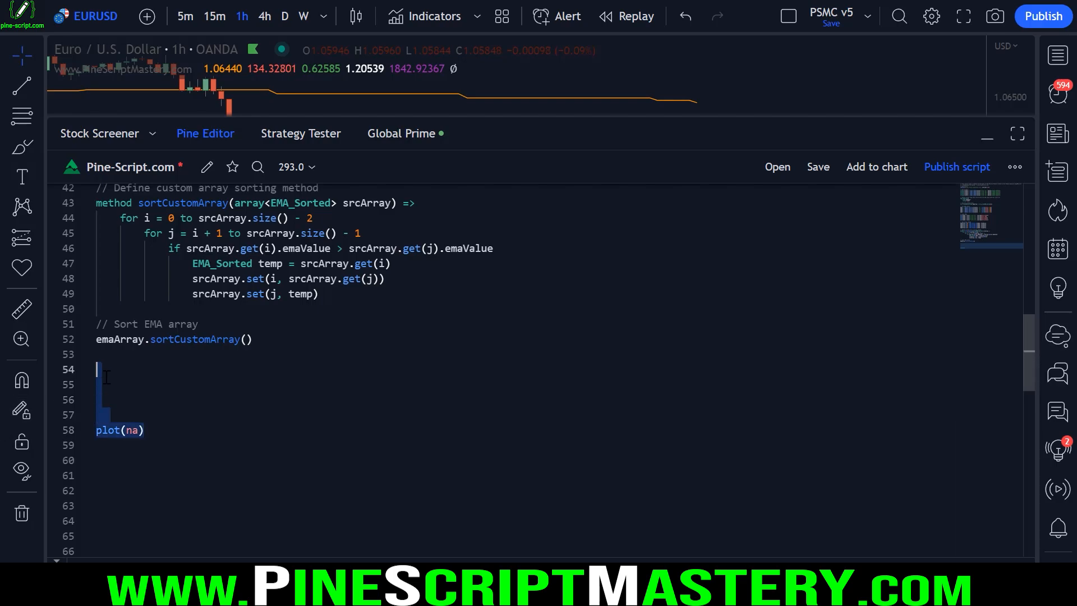
pyautogui.write('// Draw label if barstate.islast     string arrayText = ""     for i = 0 to emaArray.size() - 1         arrayText := arrayText + emaArray.get(i).ticker + "=" + str.tostring(emaArray.get(i).emaValue, "####.####") +          (i == emaArray.size() - 1 ? "" : "\\n")     label arrayLabel = label.new(bar_index, high + syminfo.mintick * 250, arrayText, color=color.black, textcolor=color.white)')
pyautogui.press('Return')
# Walk through barstate.islast, the empty arrayText string, the loop over the sorted array and label.new.
pyautogui.doubleClick(158, 337)
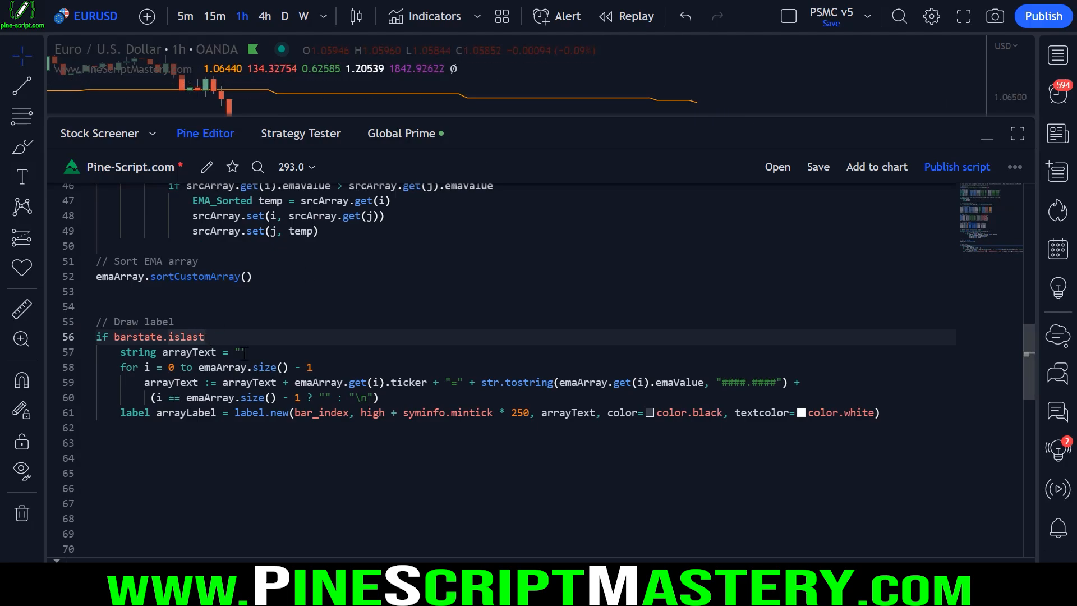
pyautogui.click(242, 352)
pyautogui.moveTo(242, 351); pyautogui.dragTo(125, 351)
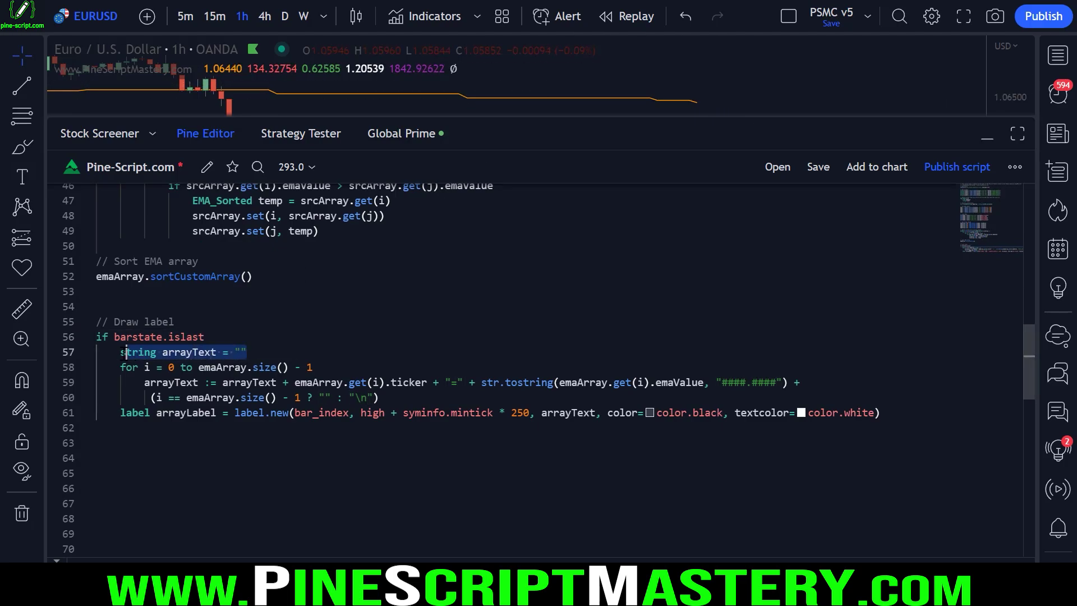
pyautogui.click(242, 351)
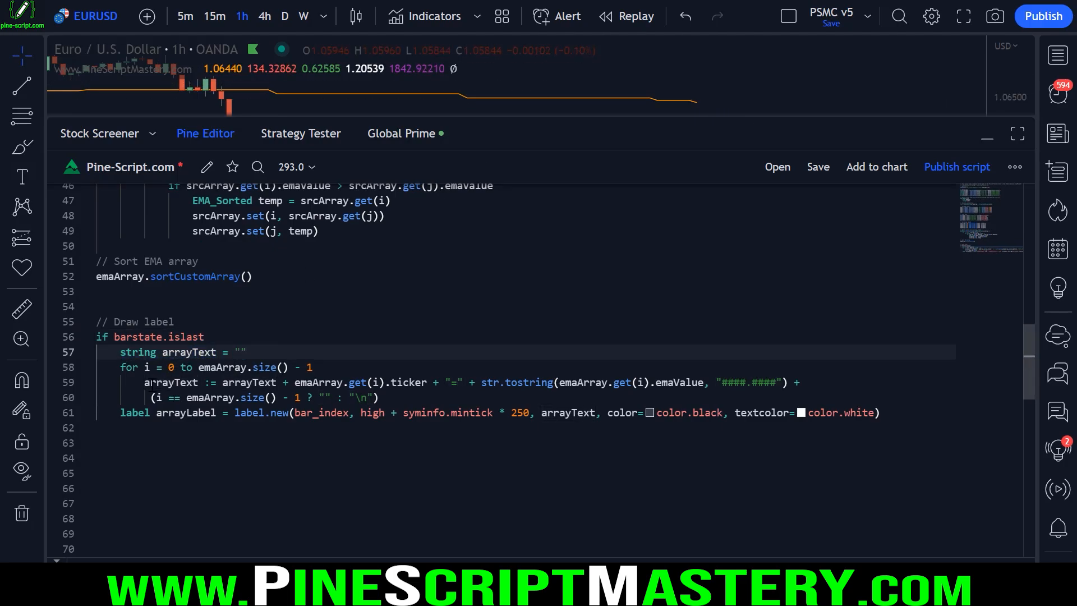
pyautogui.moveTo(120, 367); pyautogui.dragTo(313, 367)
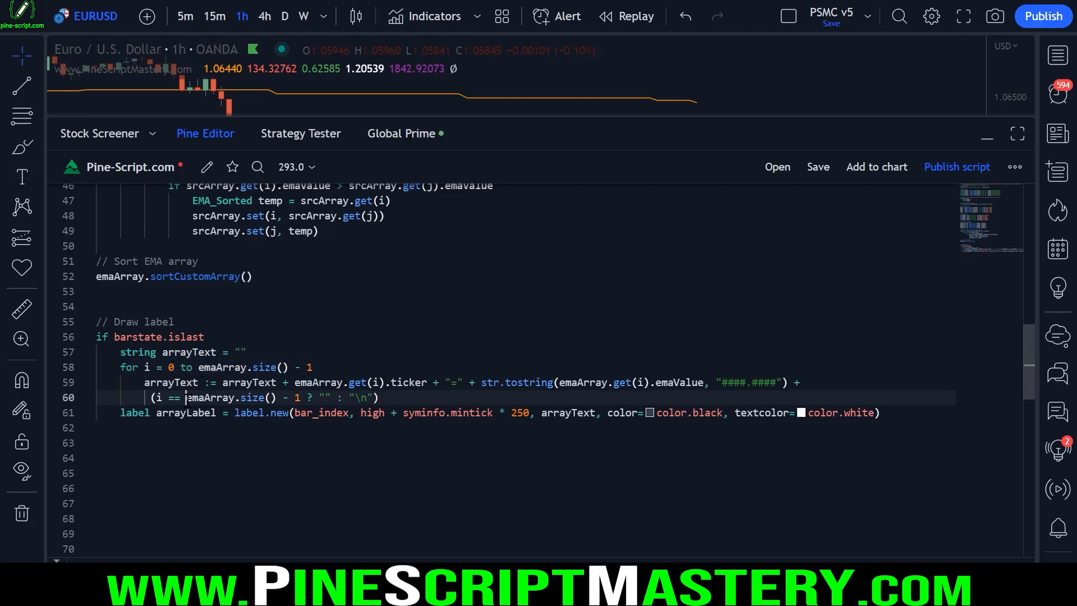
pyautogui.click(120, 412)
pyautogui.moveTo(120, 412); pyautogui.dragTo(880, 413)
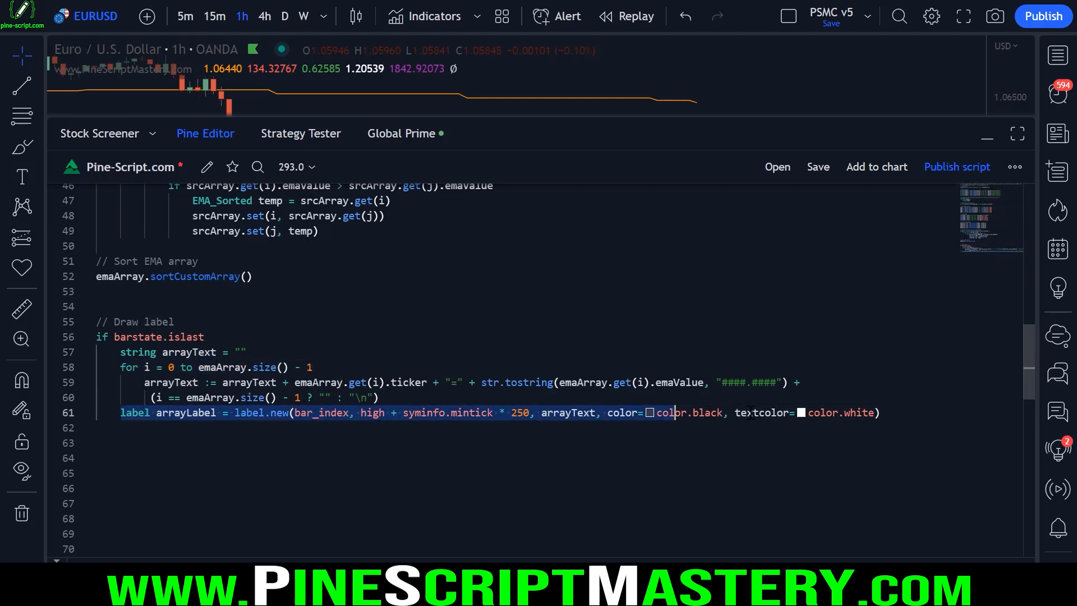
pyautogui.click(547, 471)
pyautogui.scroll(2, 264, 278)
pyautogui.scroll(-4, 253, 337)
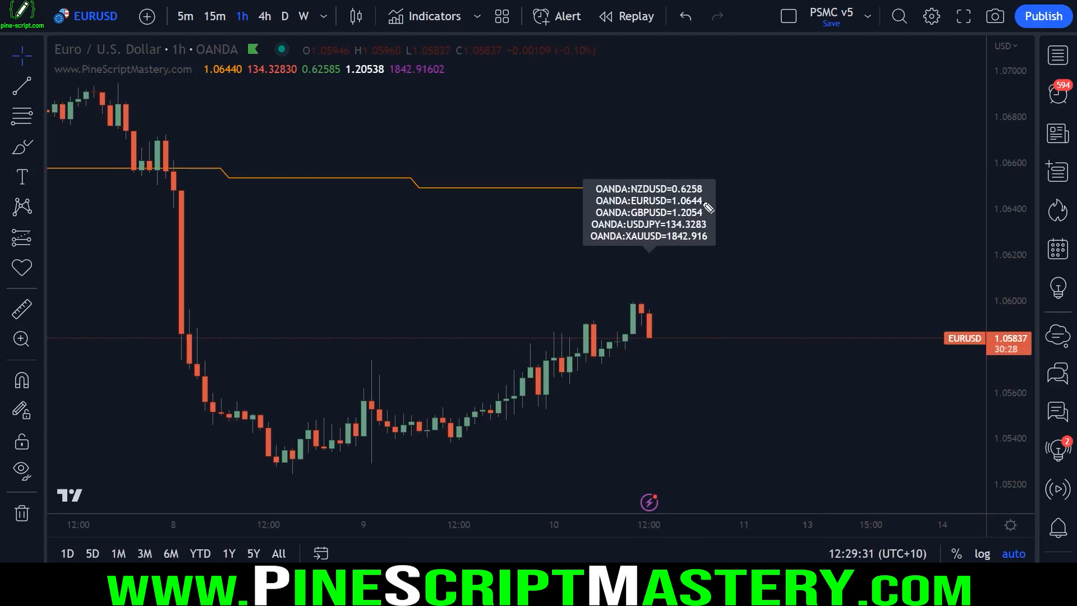
# Mark up the first three sorted label entries on the chart, then bring the script back below it.
pyautogui.moveTo(707, 189)
pyautogui.mouseDown()
pyautogui.moveTo(744, 188)
pyautogui.moveTo(734, 210)
pyautogui.moveTo(791, 238)
pyautogui.mouseUp()
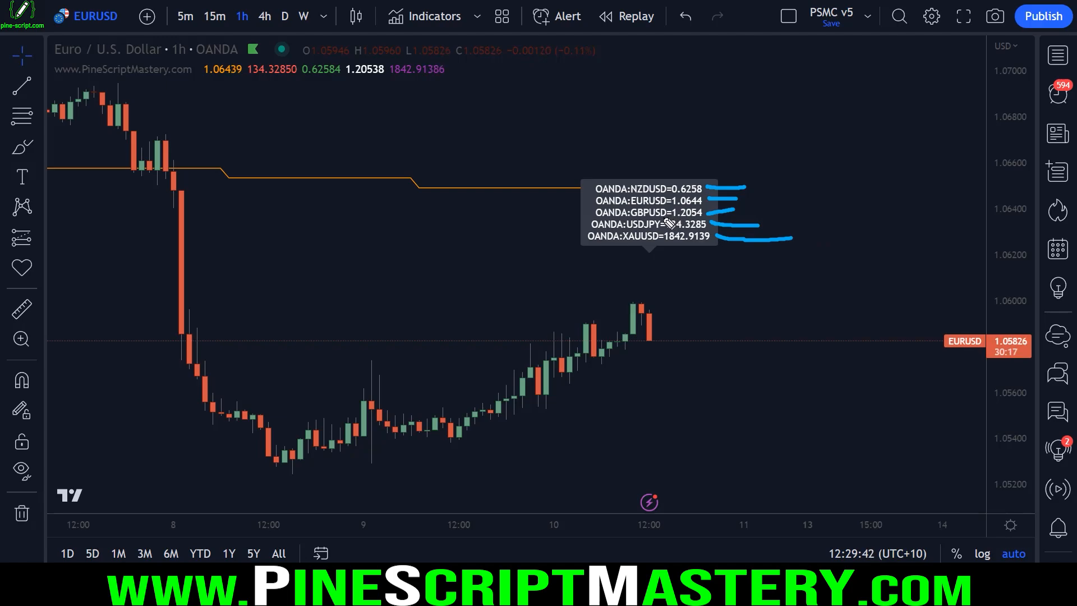
pyautogui.click(295, 556)
pyautogui.scroll(3, 311, 406)
pyautogui.scroll(3, 324, 409)
pyautogui.scroll(2, 333, 409)
pyautogui.scroll(4, 324, 408)
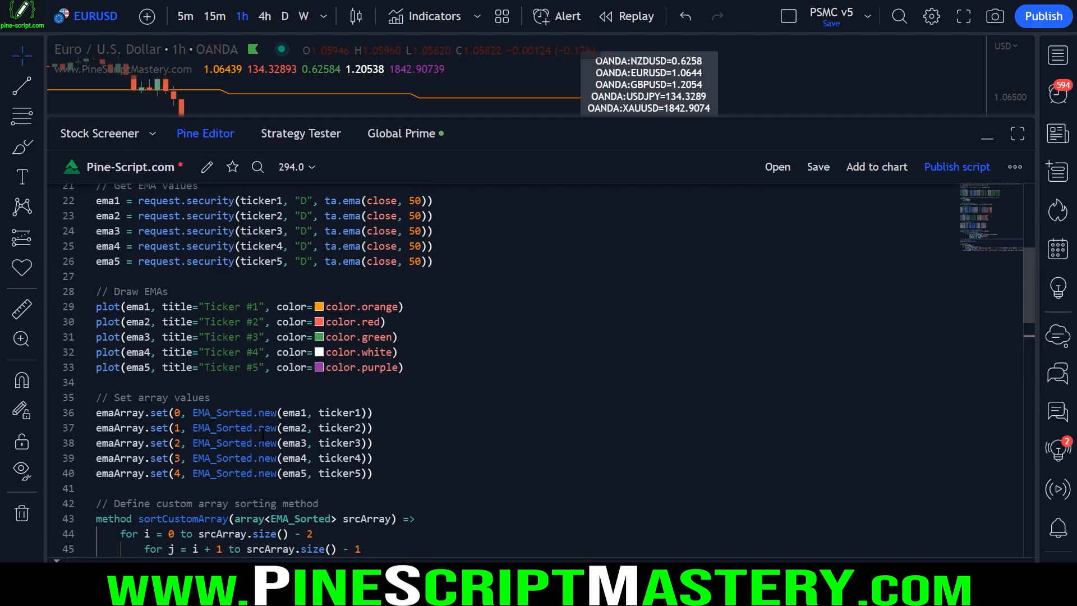
pyautogui.scroll(3, 323, 408)
pyautogui.scroll(3, 324, 408)
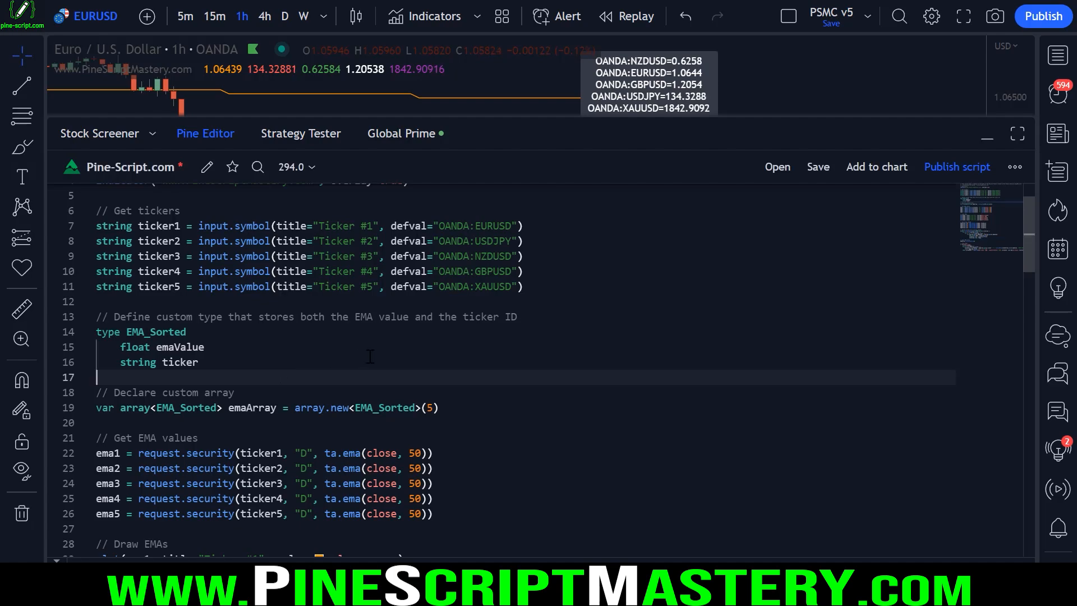
pyautogui.scroll(-7, 379, 353)
pyautogui.scroll(-3, 383, 352)
pyautogui.scroll(-2, 383, 352)
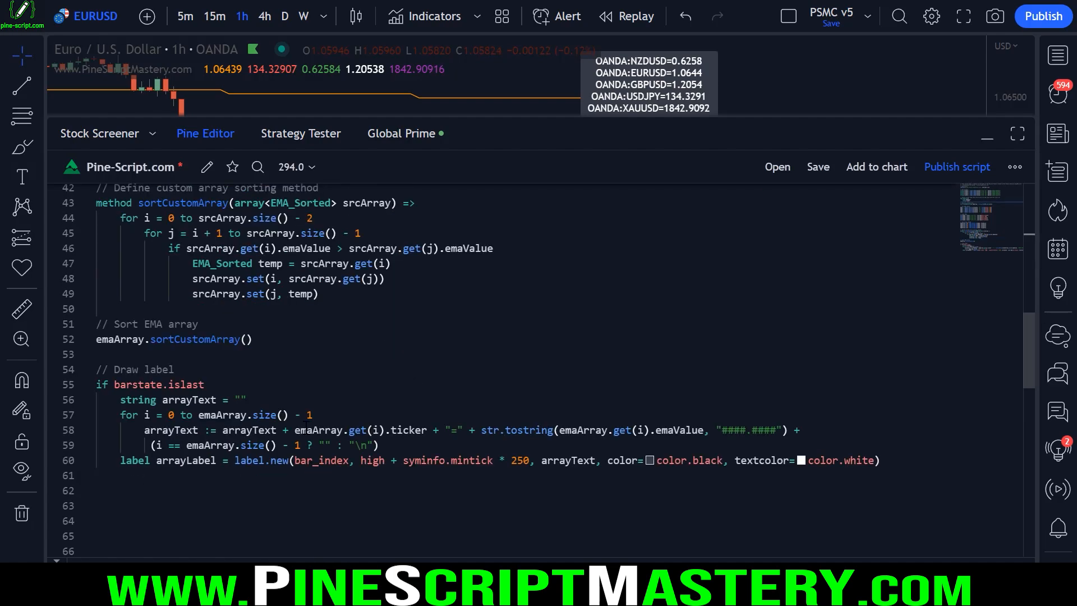
# Delete the ternary line-break line and circle the resulting gap below the label's last line.
pyautogui.moveTo(380, 445); pyautogui.dragTo(181, 444)
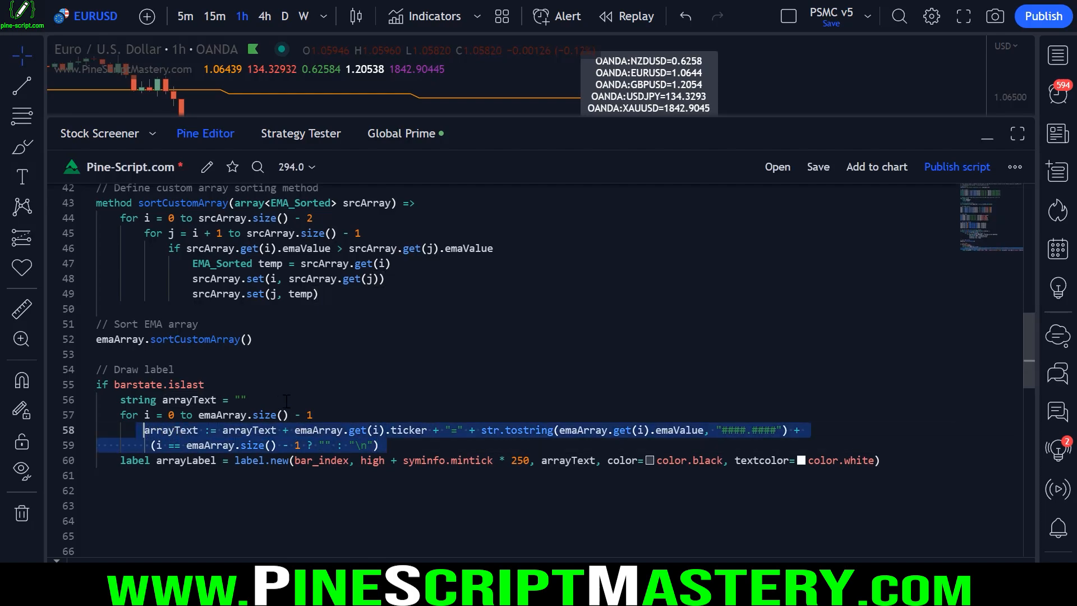
pyautogui.moveTo(379, 444); pyautogui.dragTo(23, 443)
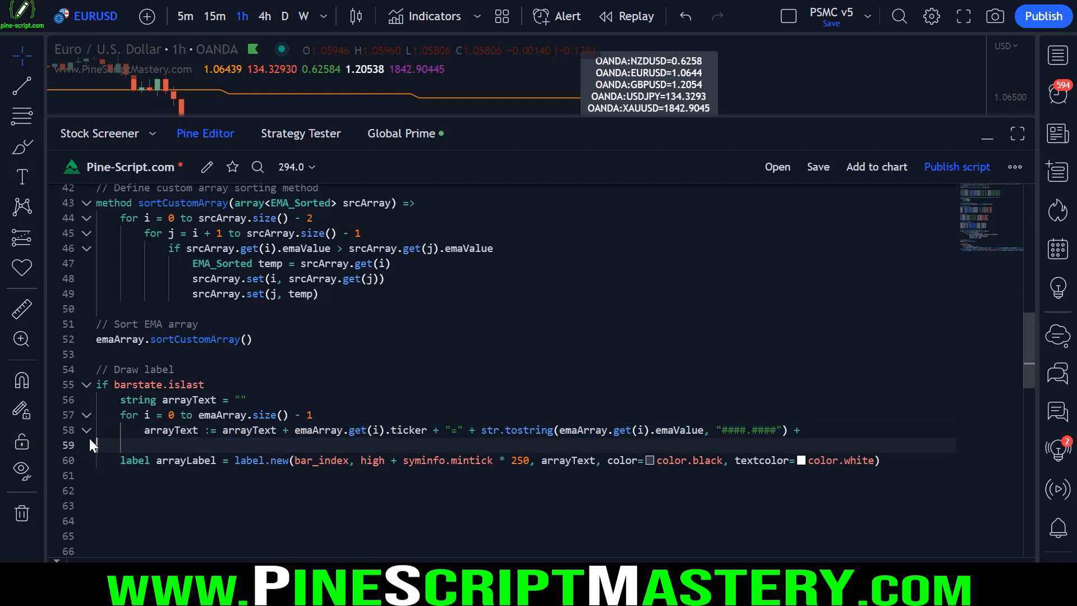
pyautogui.press('BackSpace')
pyautogui.write('"\\')
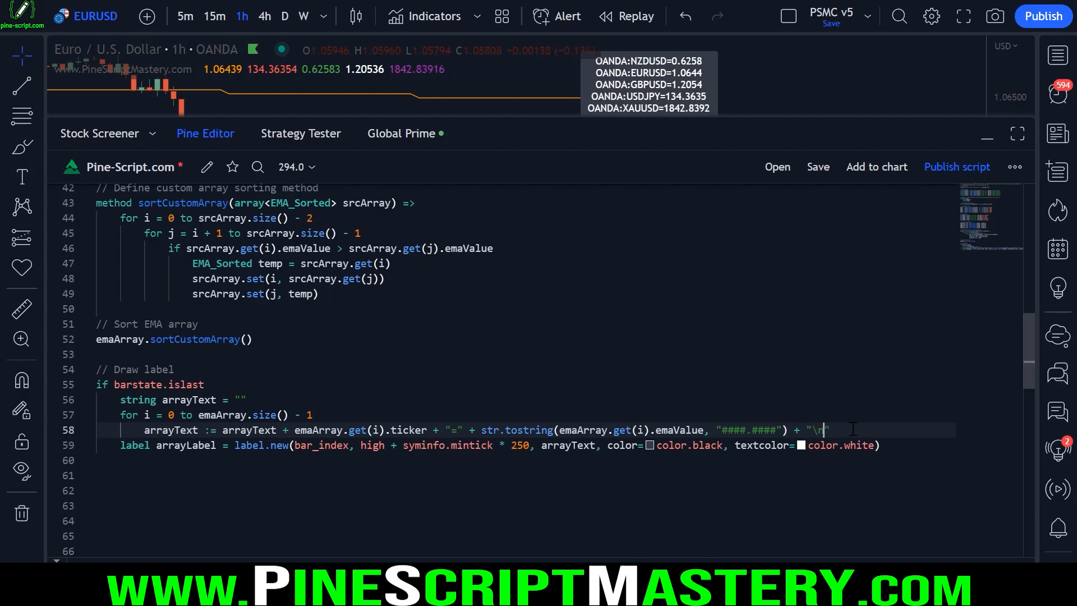
pyautogui.write('n"')
pyautogui.click(806, 475)
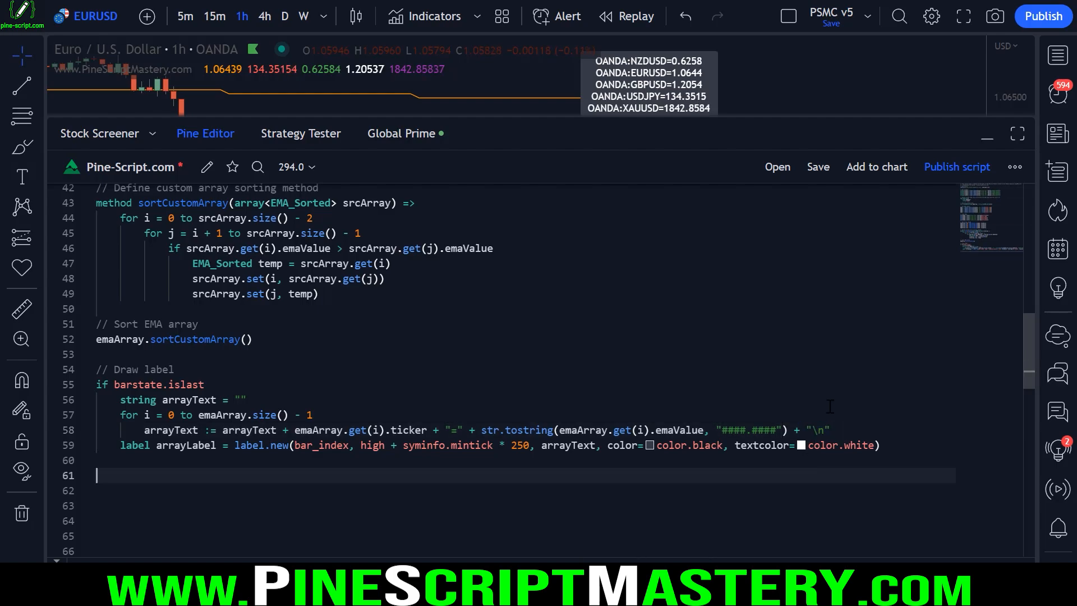
pyautogui.hotkey('ctrl', 'Return')
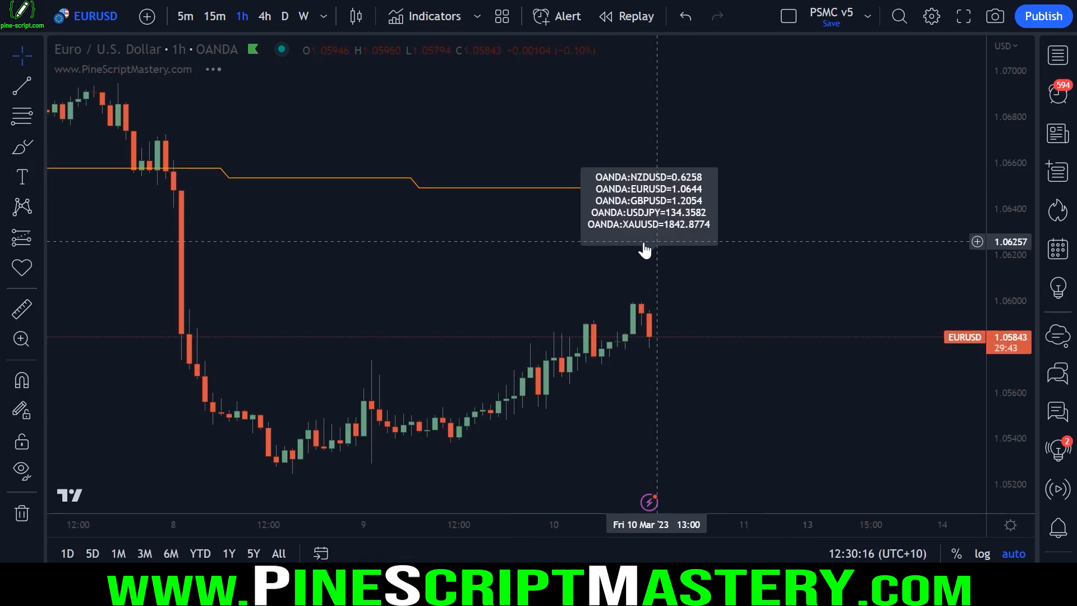
pyautogui.moveTo(664, 236); pyautogui.dragTo(609, 251)
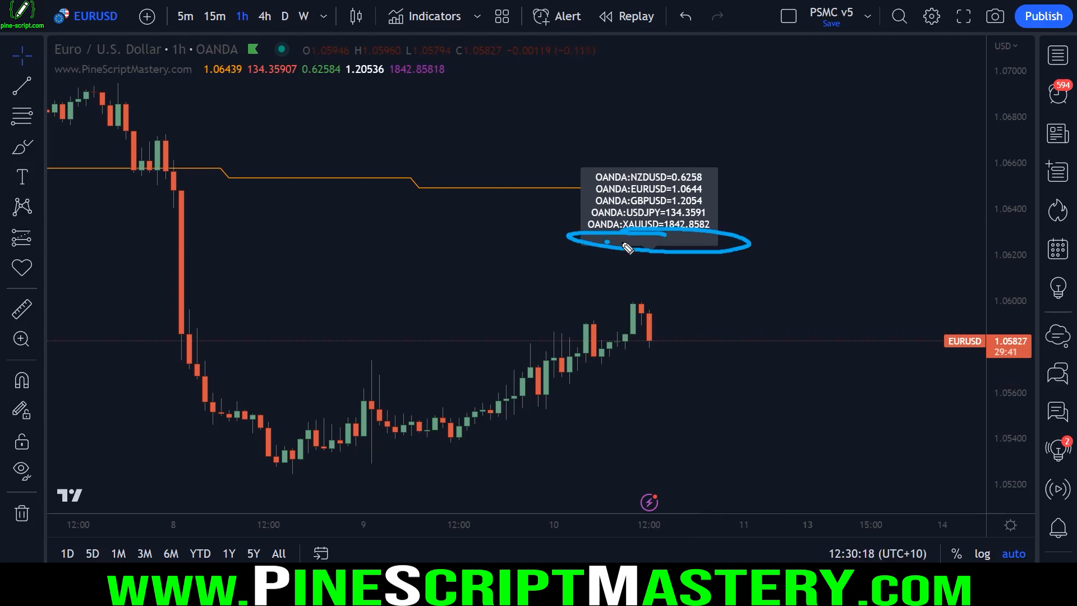
pyautogui.hotkey('ctrl', 'Return')
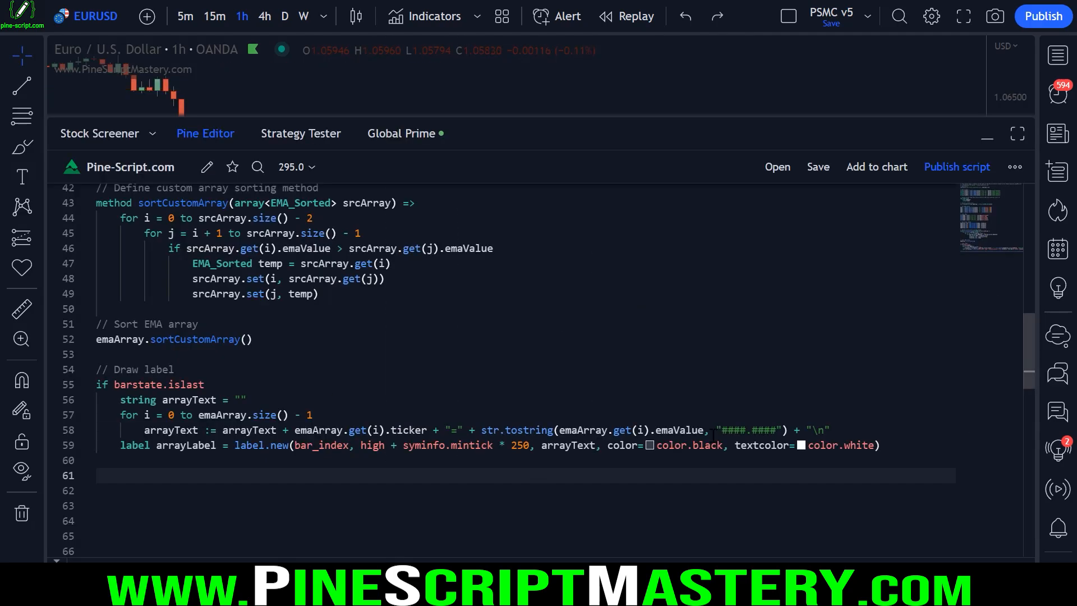
pyautogui.write('(i == emaArray.size() - 1 ? "" : "\\n")')
# Review the restored last-item ternary with its empty string and confirm the label, saving the script.
pyautogui.click(253, 414)
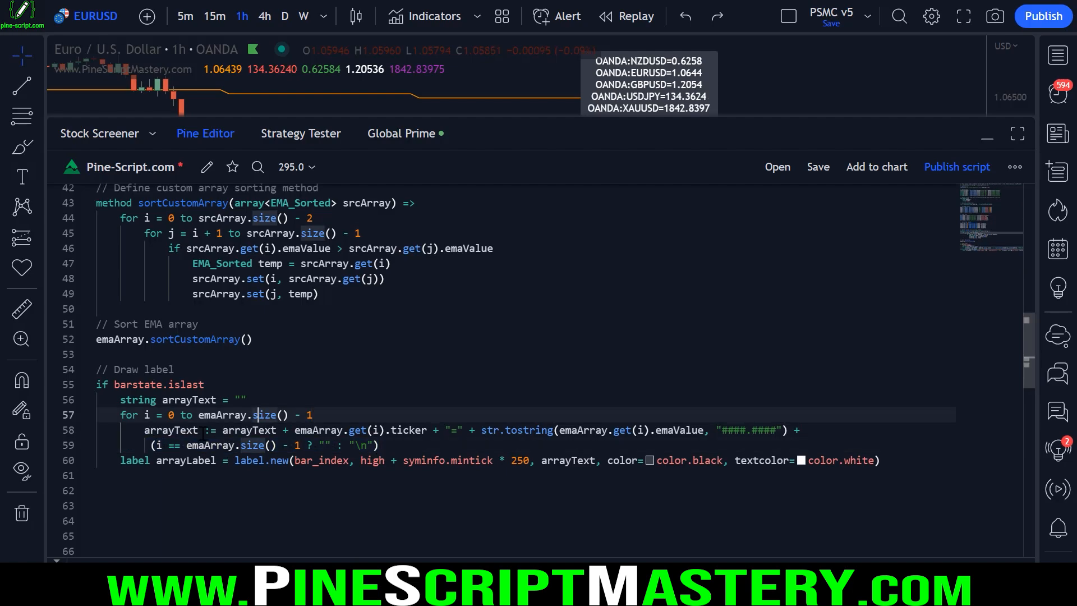
pyautogui.moveTo(124, 415); pyautogui.dragTo(311, 415)
pyautogui.click(173, 445)
pyautogui.moveTo(169, 445); pyautogui.dragTo(301, 446)
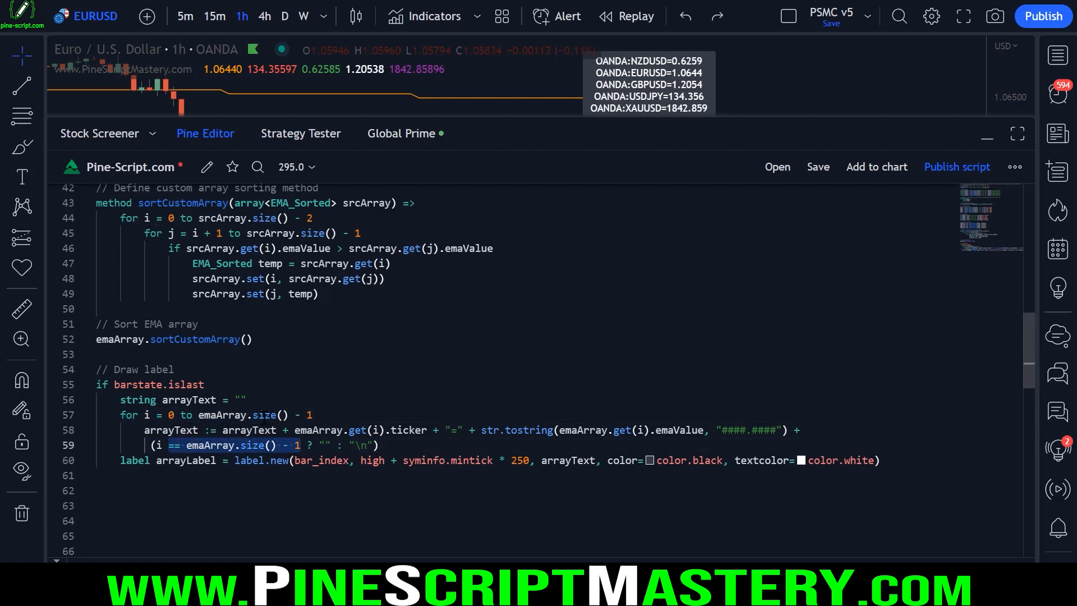
pyautogui.doubleClick(323, 445)
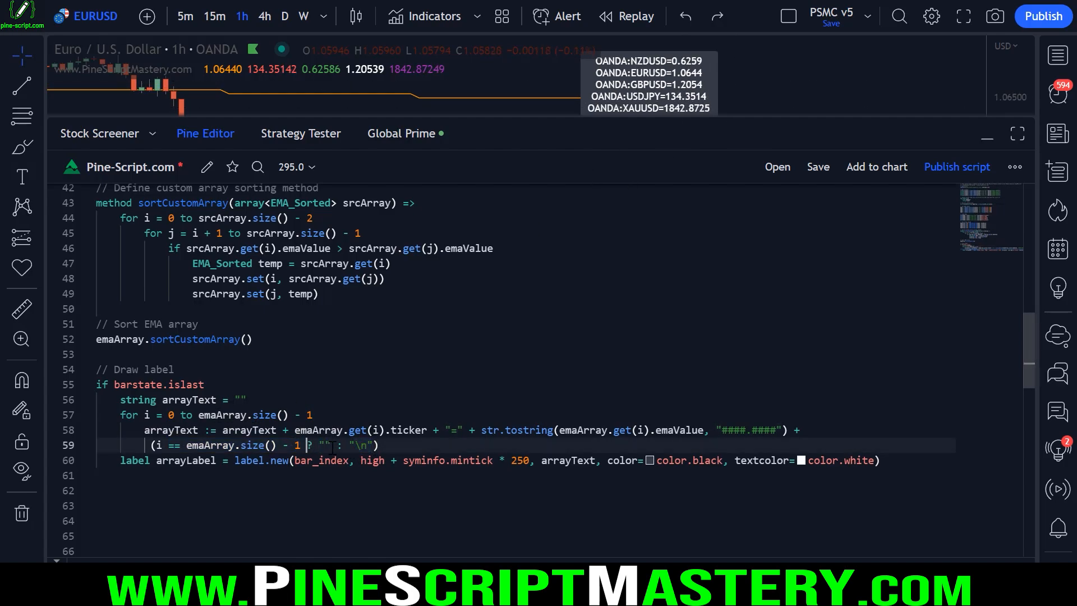
pyautogui.click(380, 445)
pyautogui.hotkey('ctrl', '`')
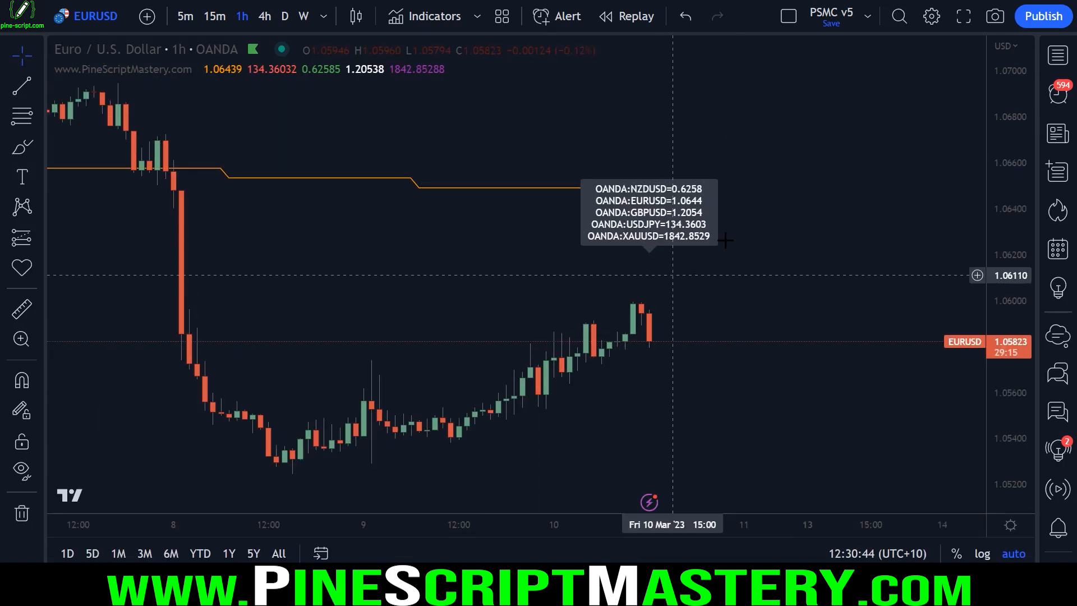
pyautogui.hotkey('ctrl', '`')
pyautogui.hotkey('ctrl', '`')
pyautogui.hotkey('ctrl', '`')
pyautogui.click(327, 535)
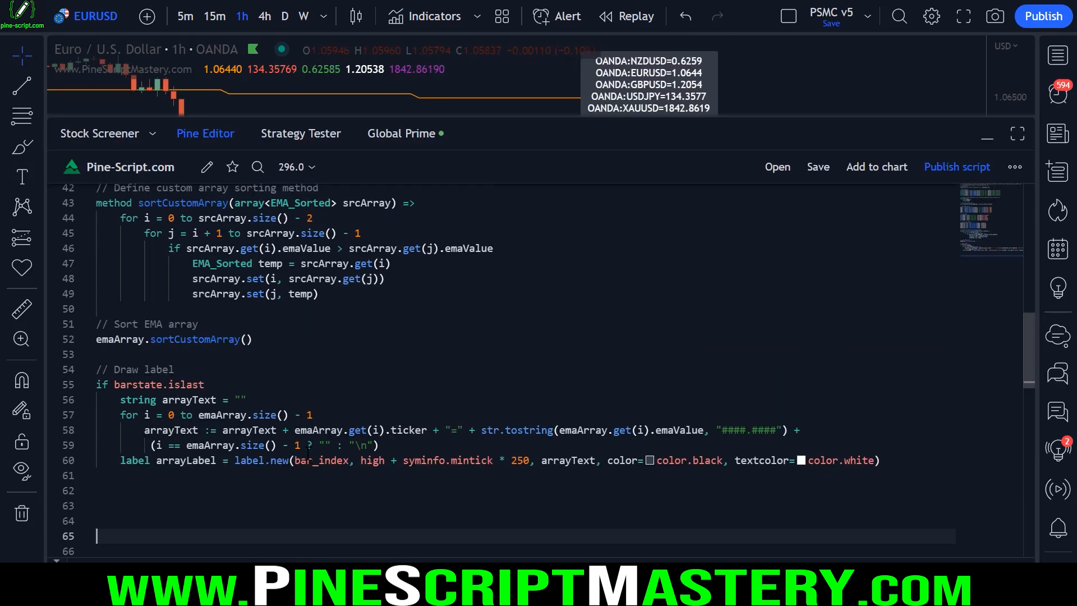
pyautogui.scroll(3, 327, 505)
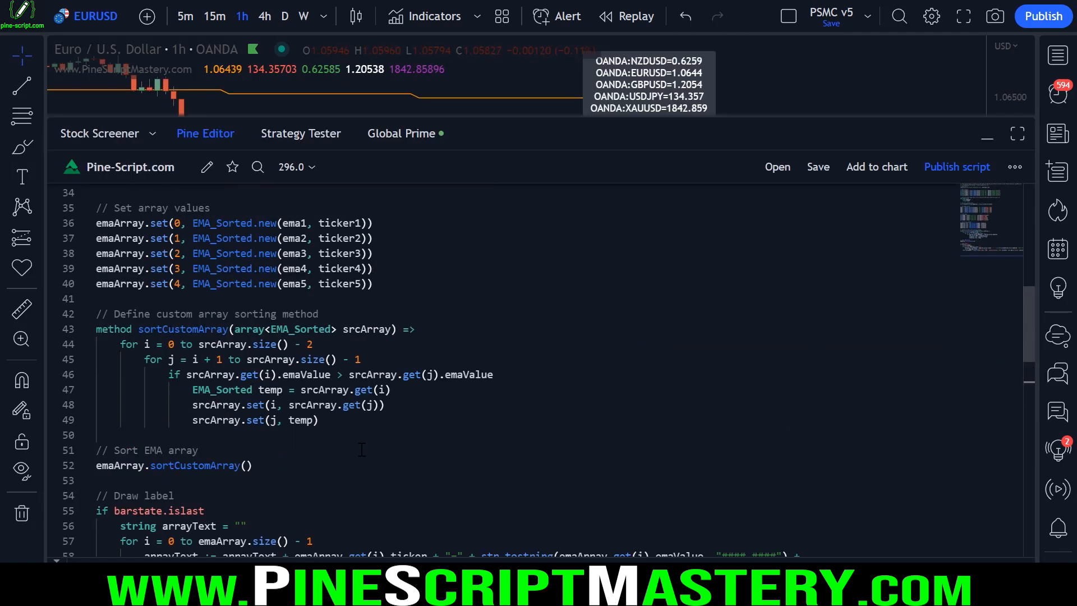
pyautogui.scroll(-1, 314, 454)
pyautogui.scroll(3, 387, 455)
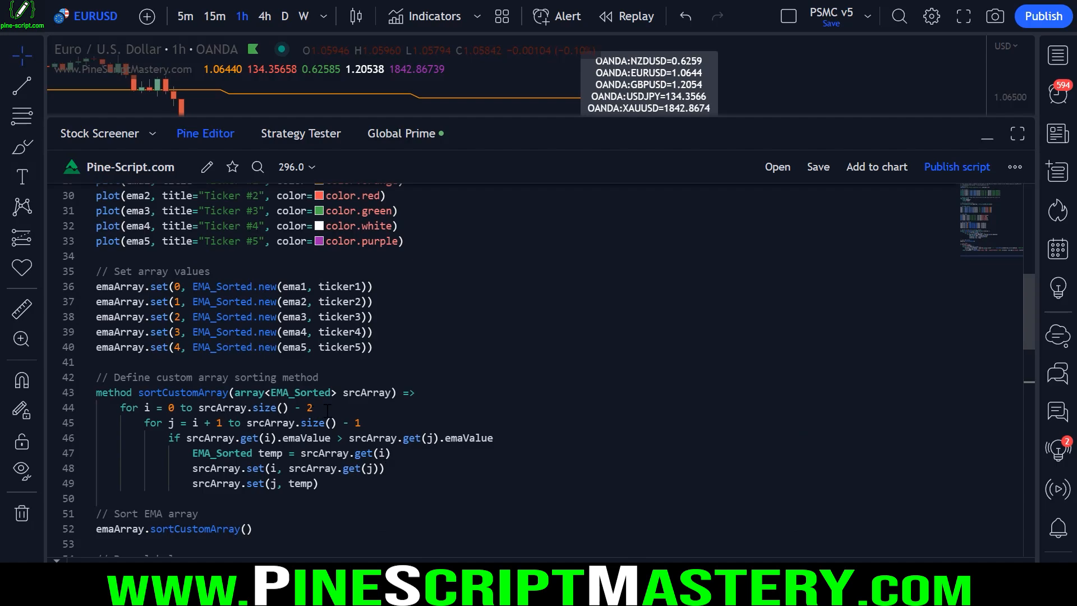
# Change line 44's outer loop bound to srcArray.size() - 1, save, and read the out-of-bounds Study Error.
pyautogui.moveTo(313, 407); pyautogui.dragTo(125, 408)
pyautogui.click(307, 408)
pyautogui.click(199, 407)
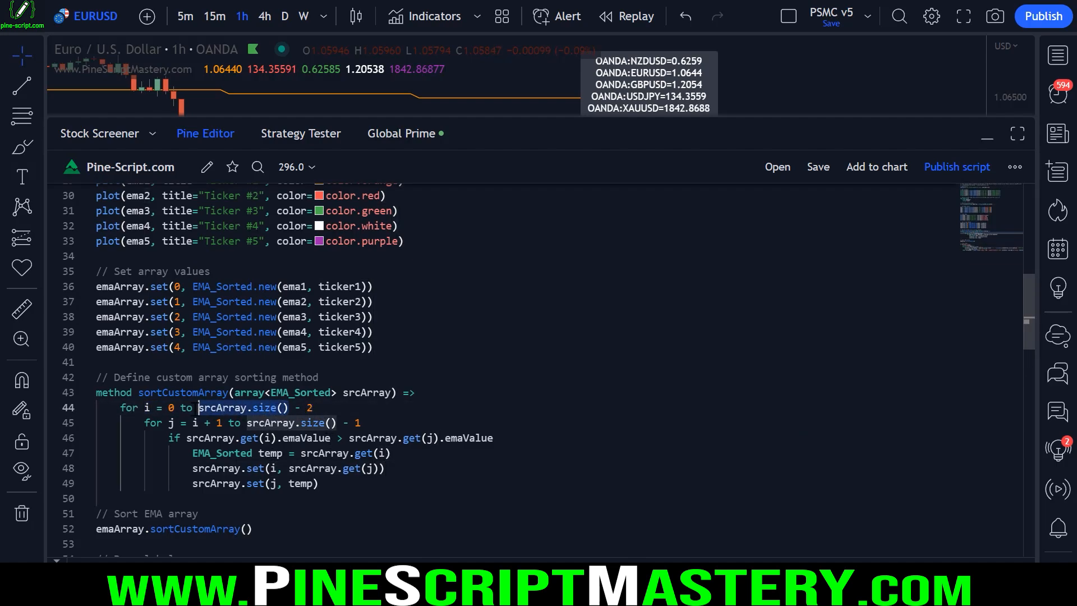
pyautogui.click(299, 452)
pyautogui.click(320, 407)
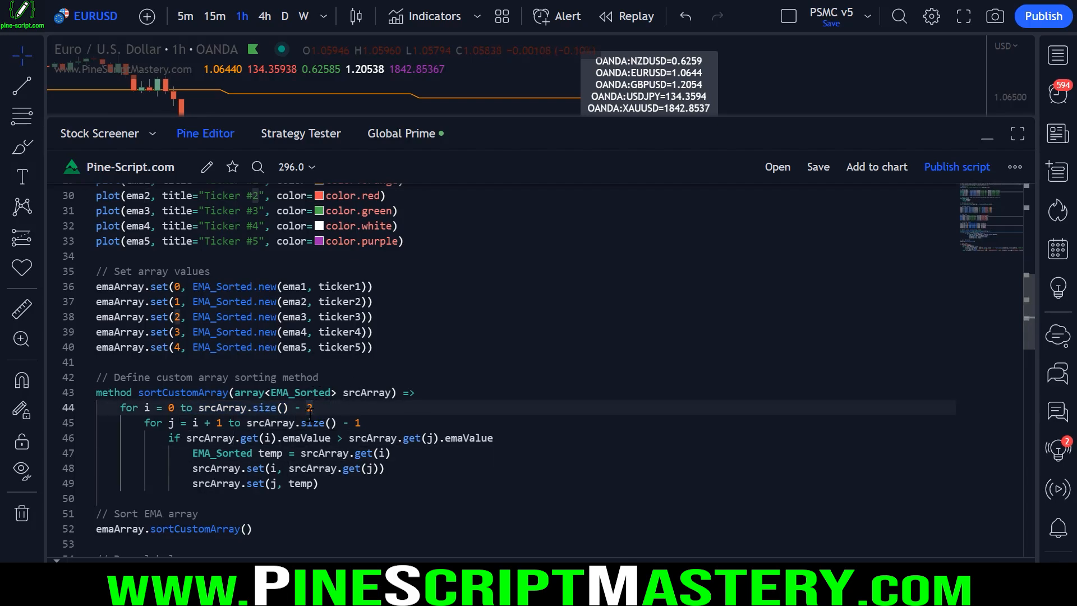
pyautogui.click(160, 408)
pyautogui.write('1')
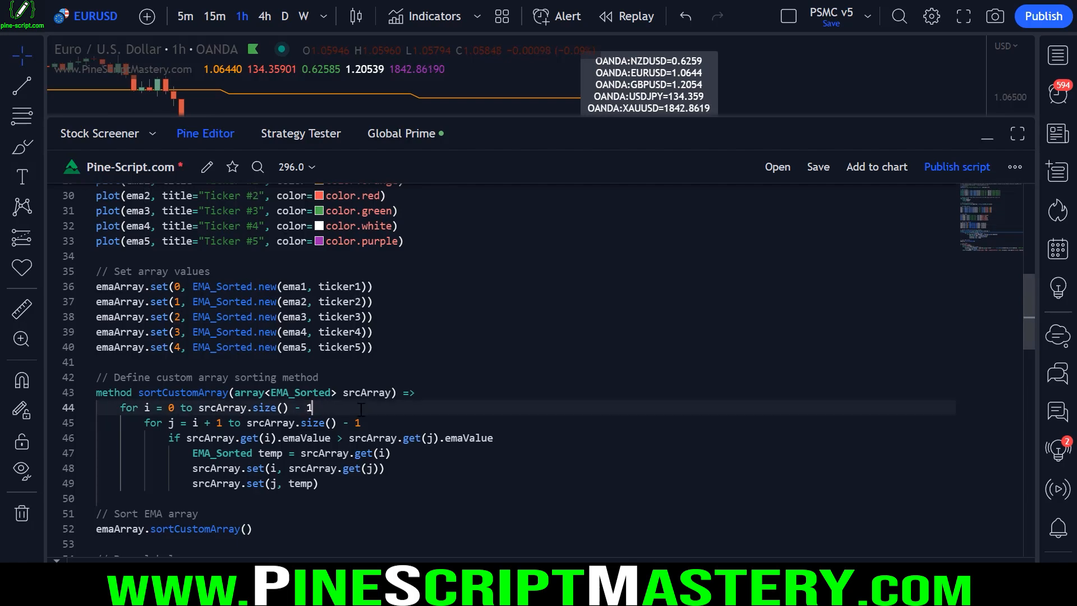
pyautogui.click(206, 133)
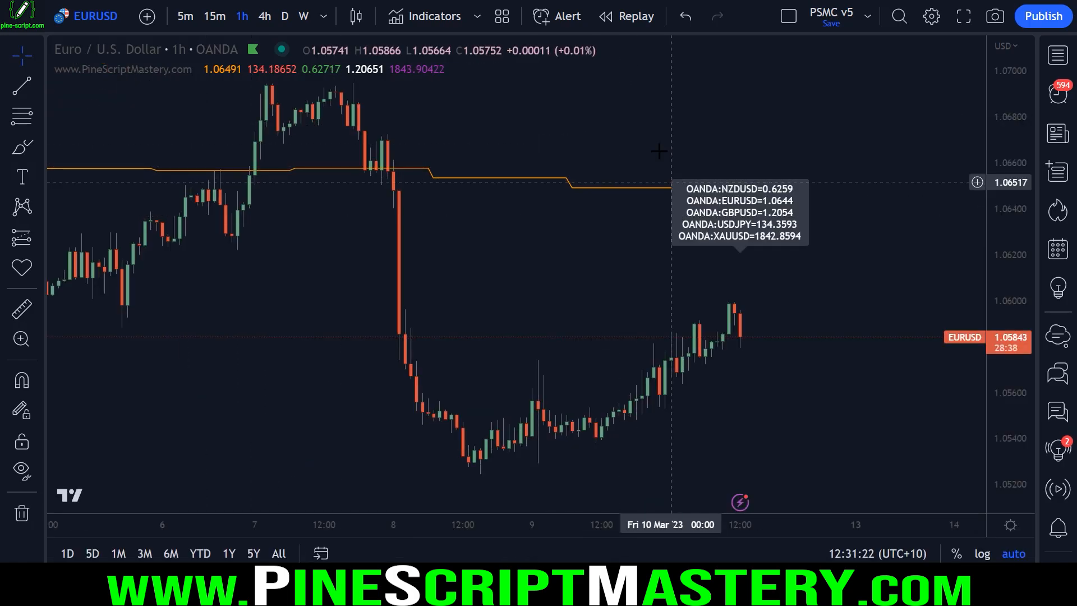
pyautogui.click(210, 69)
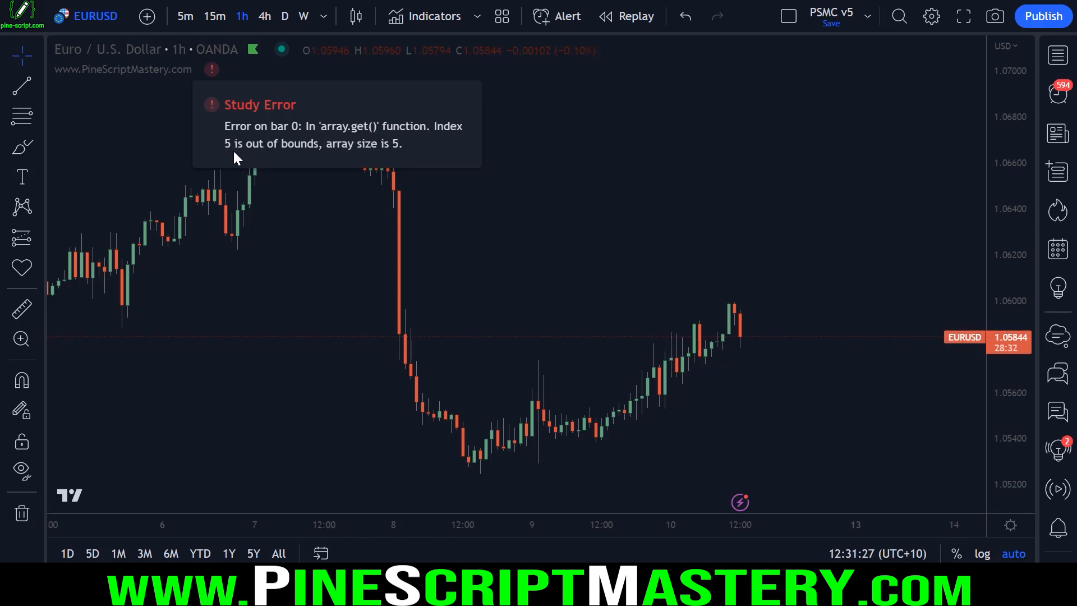
# Restore the outer loop bound on line 44 to srcArray.size() - 2 and contrast it with the inner loop's - 1.
pyautogui.press('Escape')
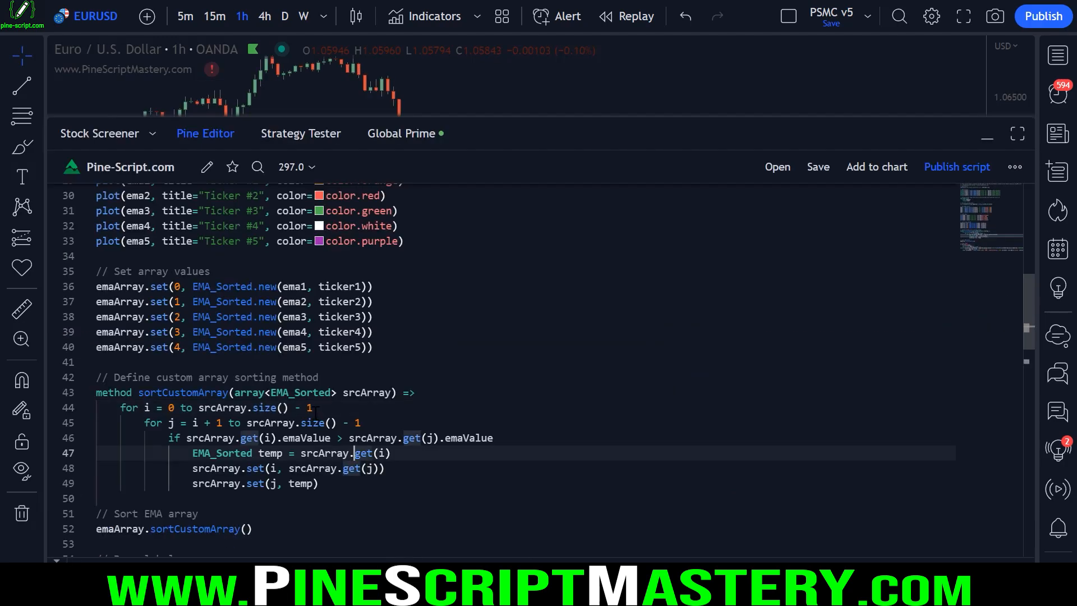
pyautogui.write('2')
pyautogui.moveTo(312, 407); pyautogui.dragTo(120, 407)
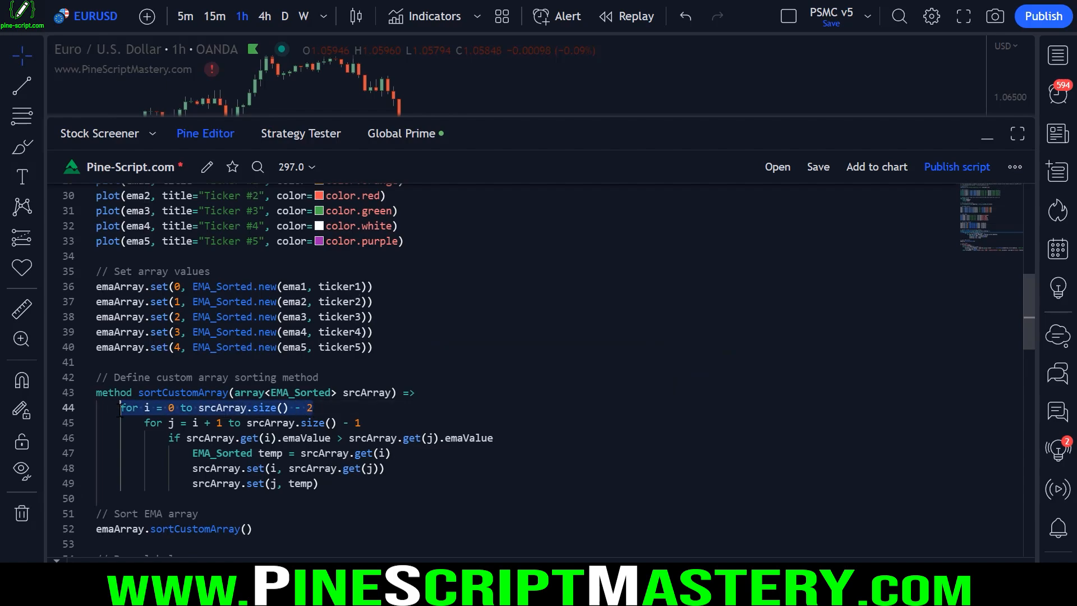
pyautogui.click(245, 407)
pyautogui.moveTo(360, 422); pyautogui.dragTo(146, 422)
pyautogui.click(381, 438)
pyautogui.doubleClick(358, 422)
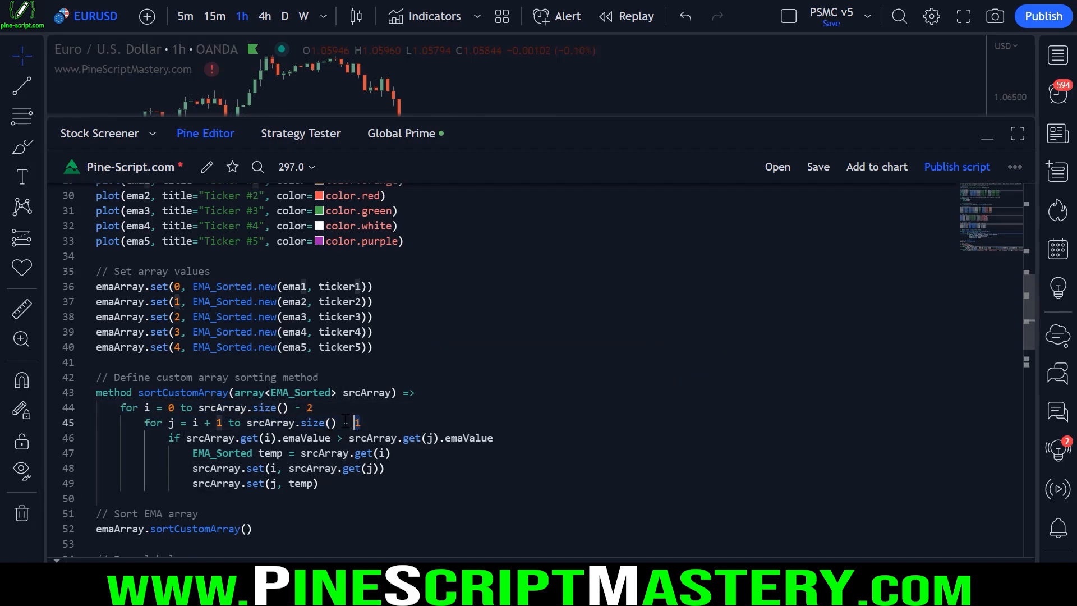
pyautogui.doubleClick(308, 407)
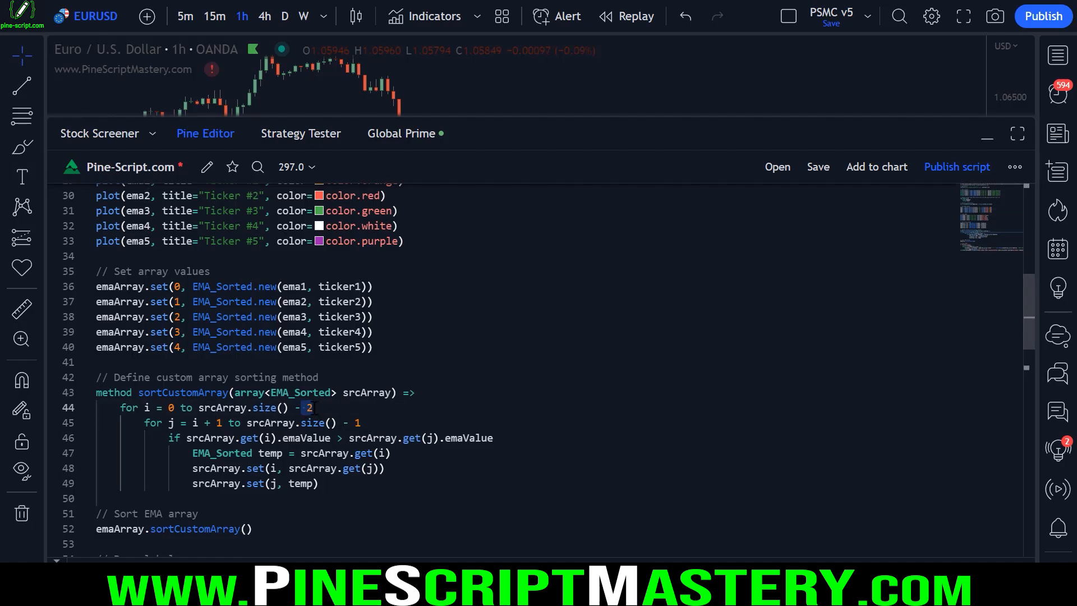
# Highlight the inner loop's i + 1 start, the whole inner block and the outer loop line to explain the bounds.
pyautogui.moveTo(360, 423); pyautogui.dragTo(144, 422)
pyautogui.click(195, 422)
pyautogui.moveTo(222, 422)
pyautogui.mouseDown()
pyautogui.moveTo(192, 423)
pyautogui.moveTo(313, 407)
pyautogui.mouseUp()
pyautogui.click(249, 407)
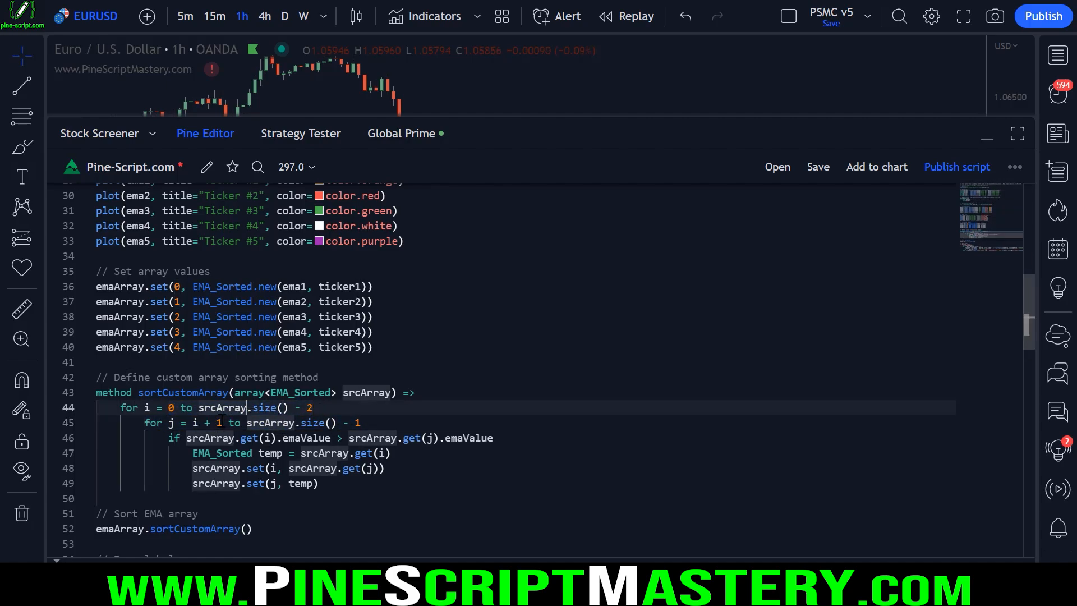
pyautogui.moveTo(145, 423); pyautogui.dragTo(319, 482)
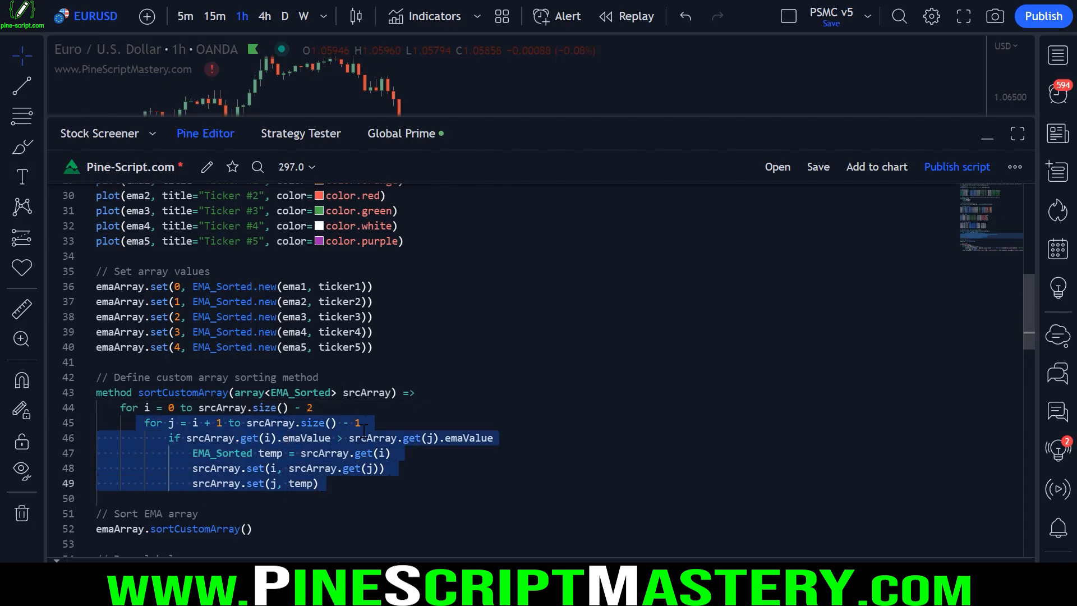
pyautogui.click(162, 408)
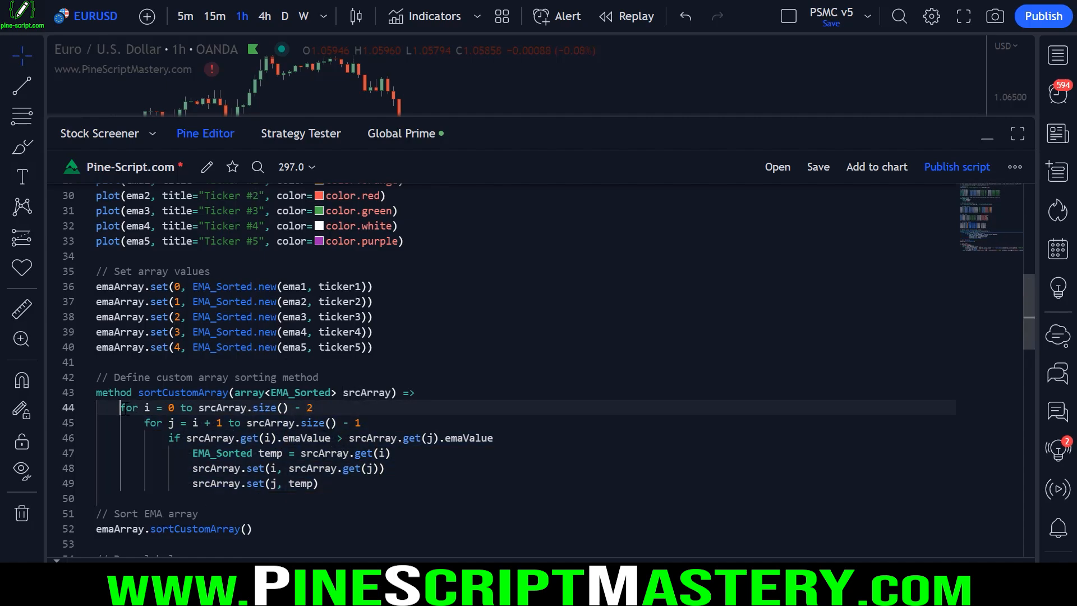
pyautogui.moveTo(120, 407); pyautogui.dragTo(313, 407)
pyautogui.click(337, 408)
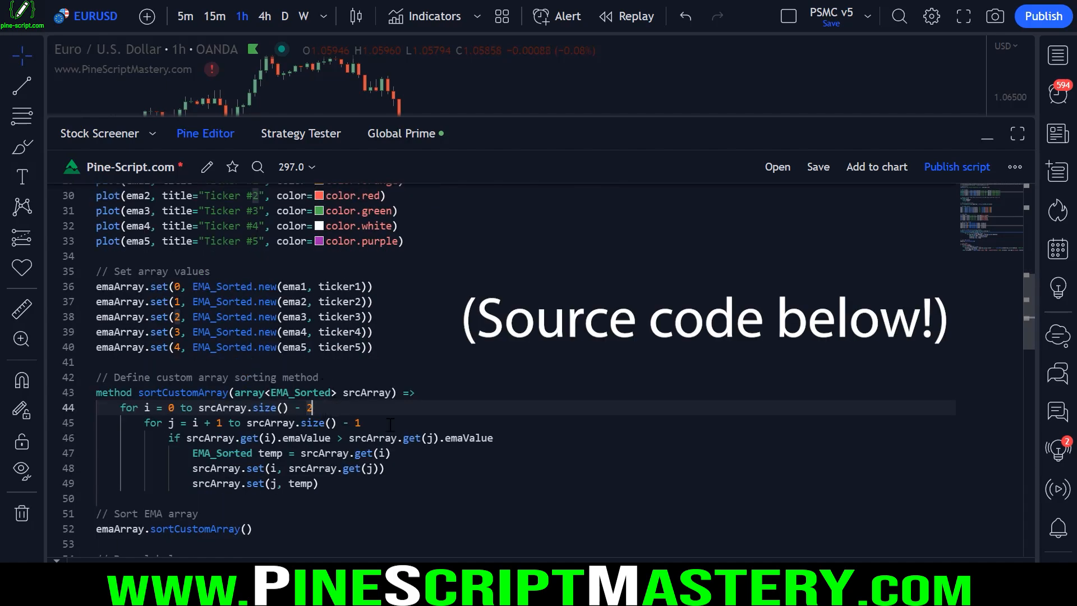
# Add ', bool ascending = true' to the sortCustomArray signature on line 43 and save.
pyautogui.press('Down')
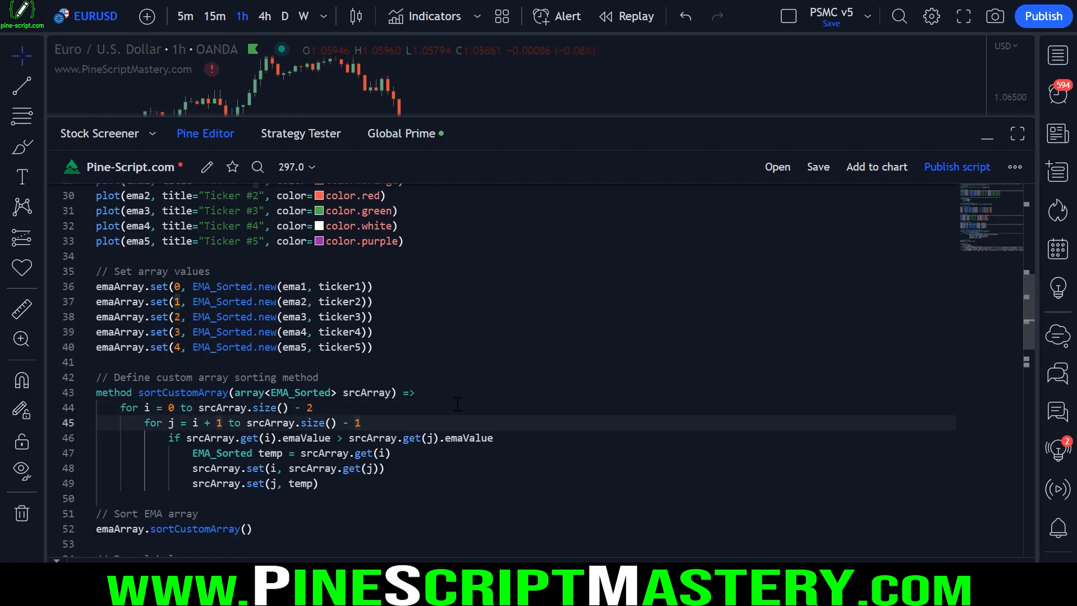
pyautogui.click(471, 405)
pyautogui.scroll(-2, 471, 405)
pyautogui.press('Up')
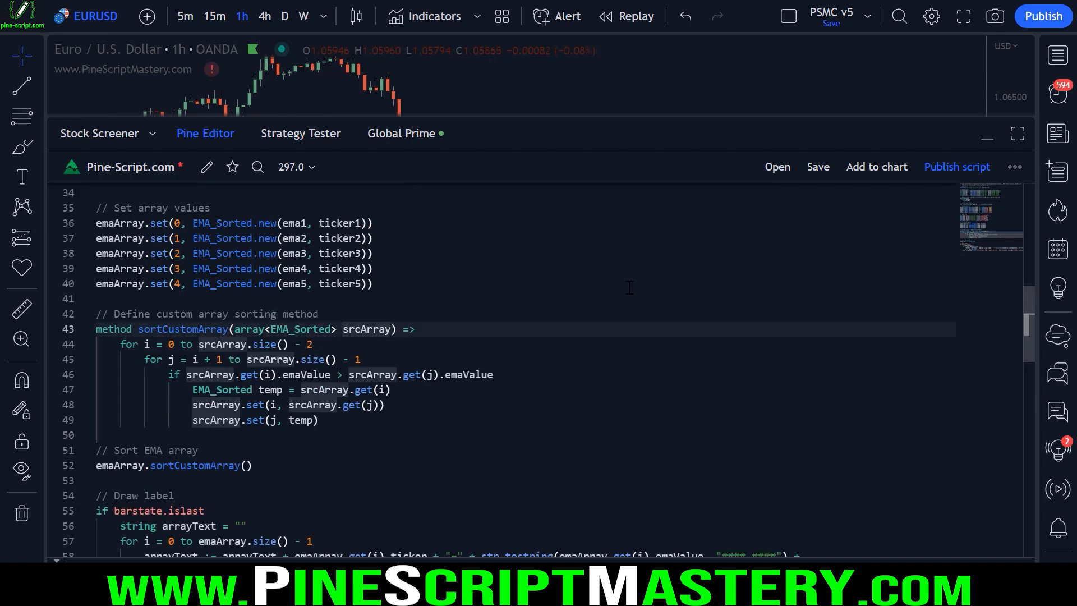
pyautogui.write(', ')
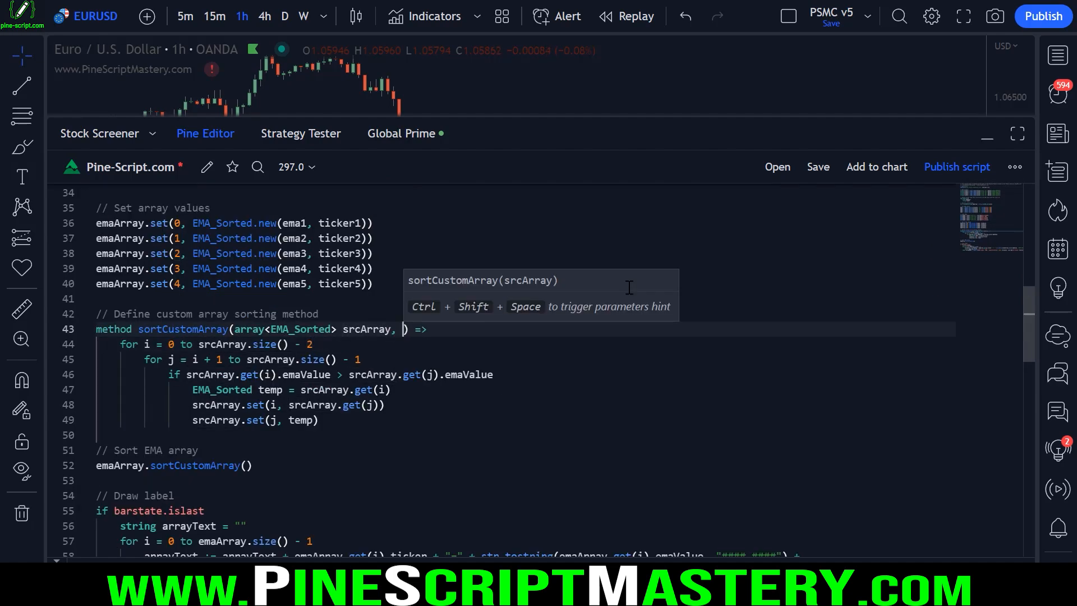
pyautogui.write('bool ')
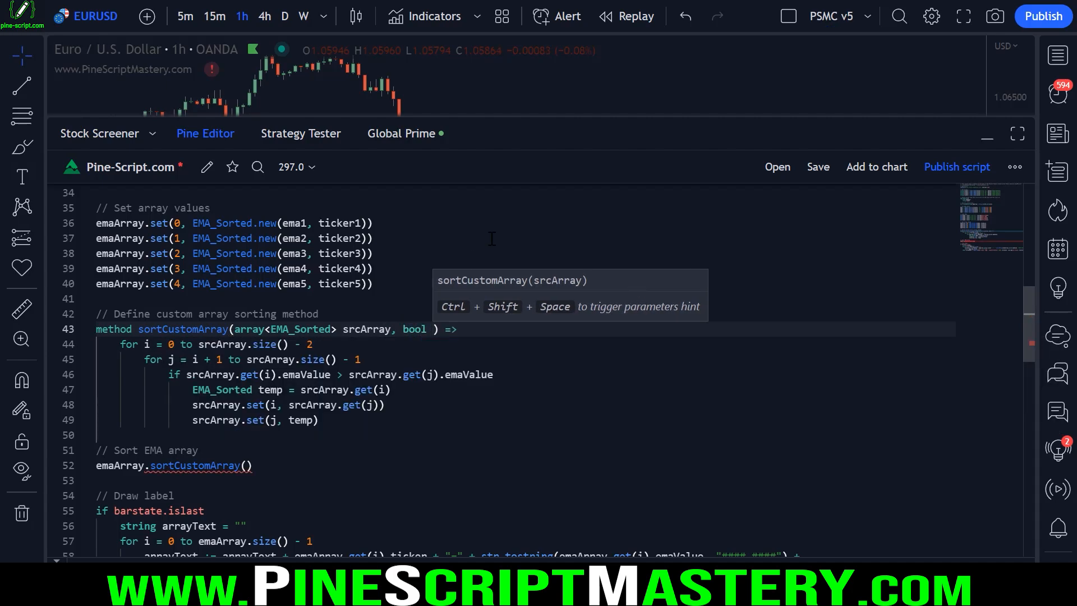
pyautogui.write('ascending')
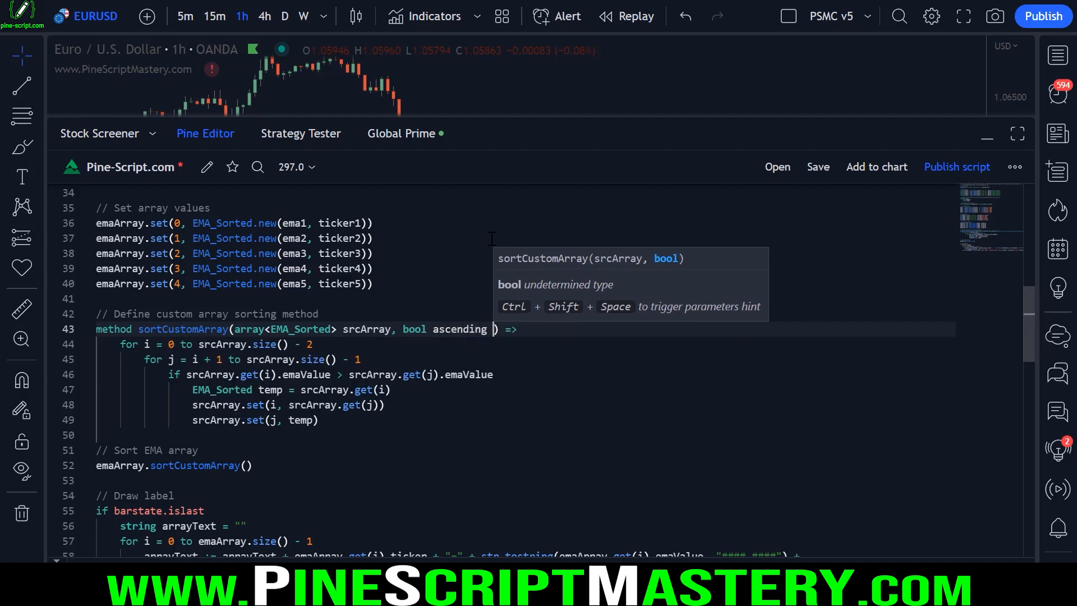
pyautogui.write(' = true')
pyautogui.click(517, 240)
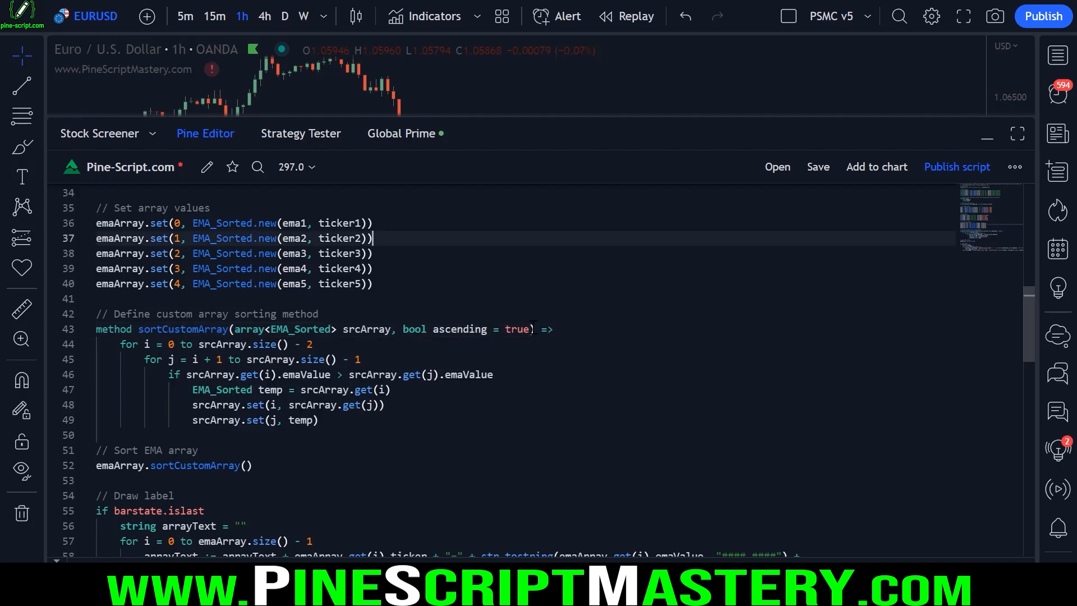
pyautogui.moveTo(399, 343); pyautogui.dragTo(550, 347)
pyautogui.moveTo(402, 343); pyautogui.dragTo(545, 343)
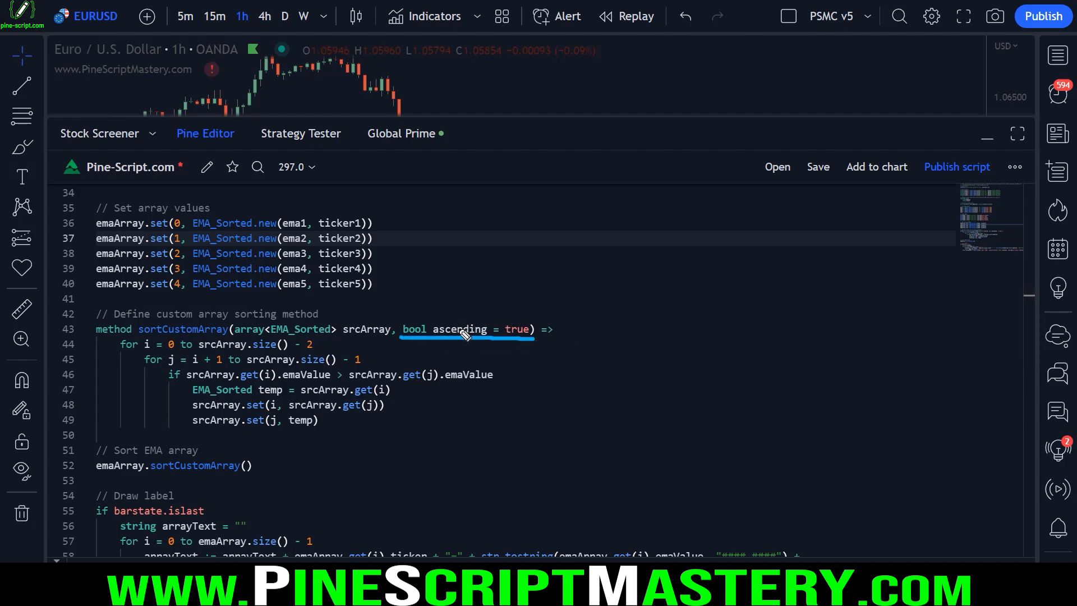
pyautogui.click(490, 301)
pyautogui.click(468, 328)
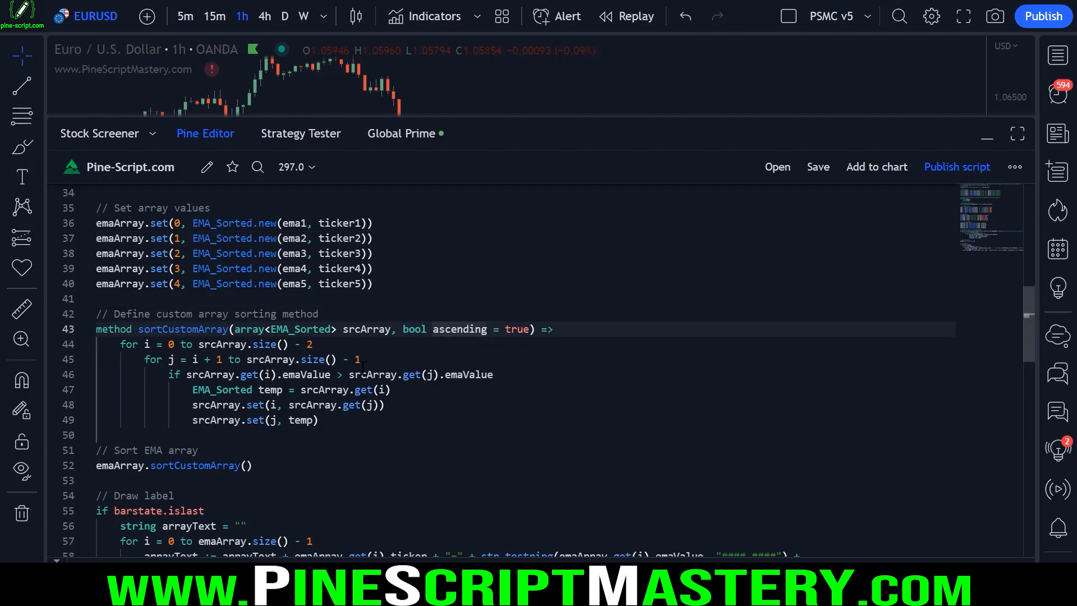
pyautogui.hotkey('ctrl', 's')
# Delete the '= true' default and save to show the missing-argument compile error.
pyautogui.click(524, 329)
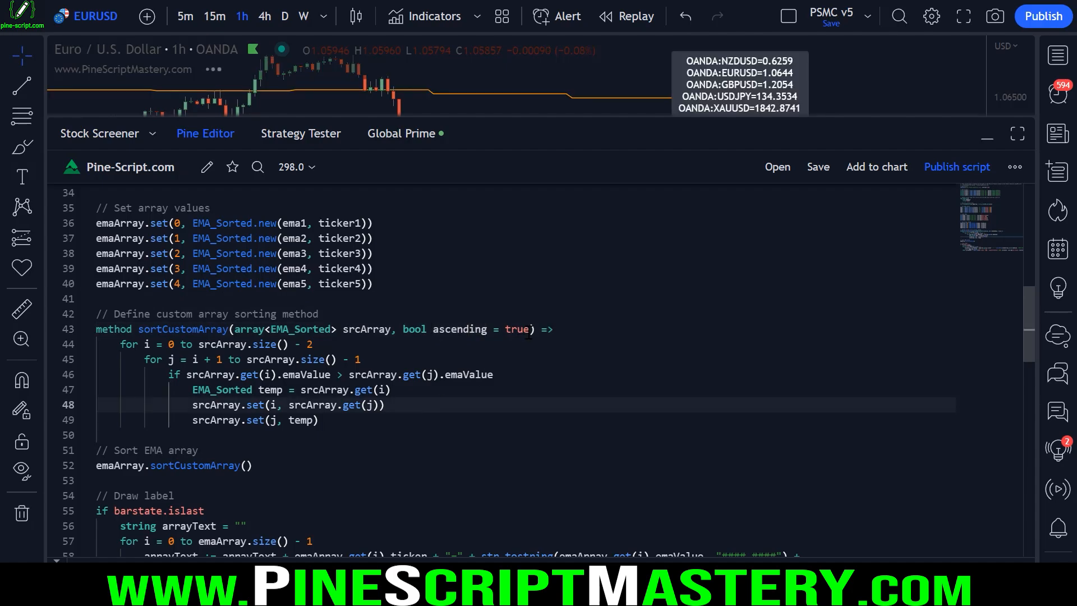
pyautogui.moveTo(529, 329); pyautogui.dragTo(487, 329)
pyautogui.press('Delete')
pyautogui.click(510, 434)
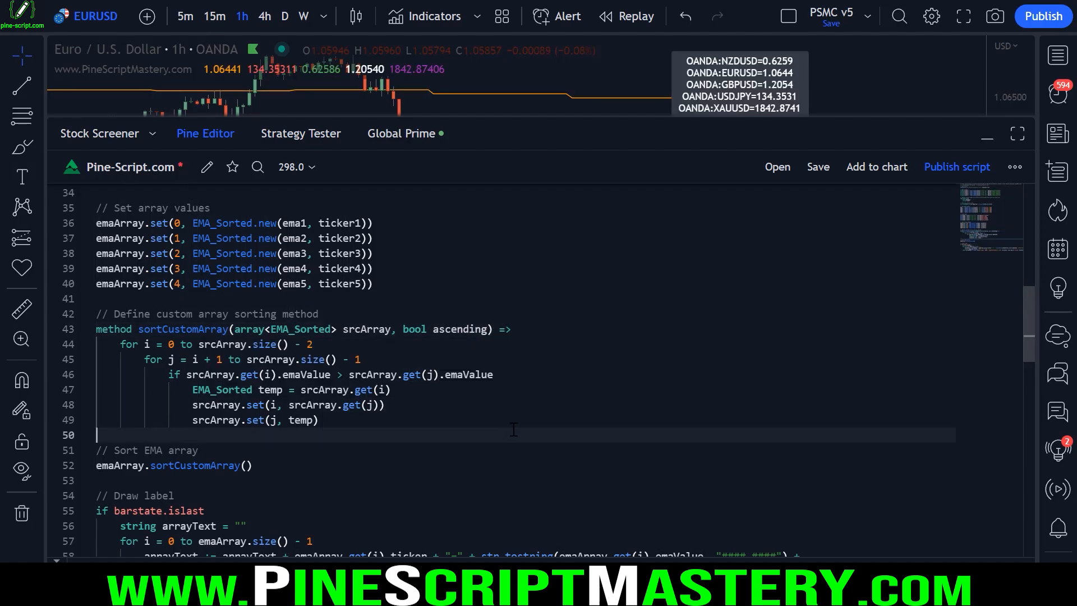
pyautogui.hotkey('ctrl', 's')
pyautogui.moveTo(145, 476); pyautogui.dragTo(274, 478)
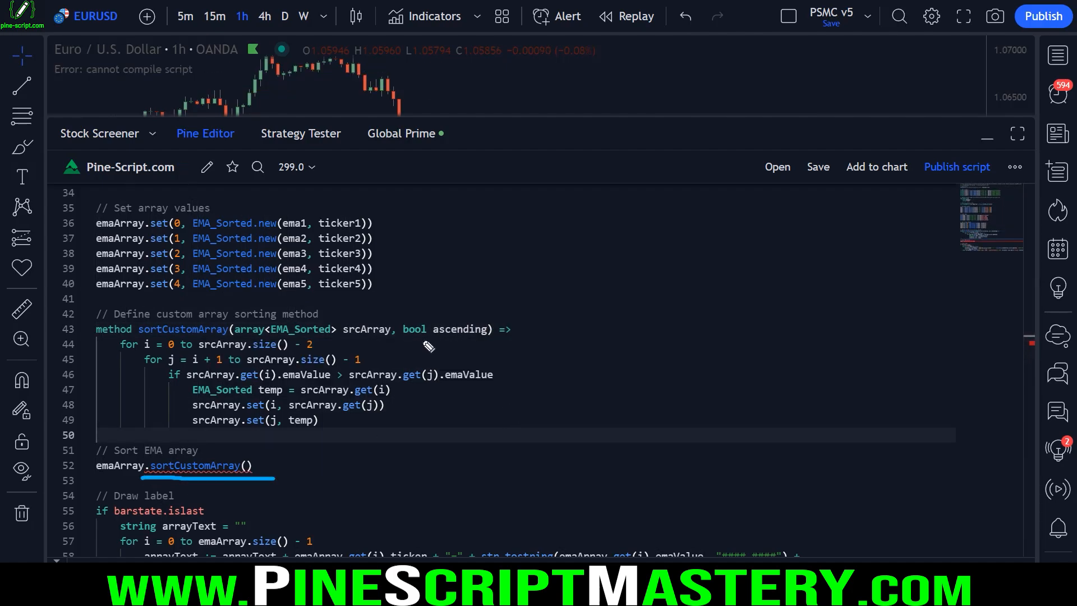
pyautogui.moveTo(403, 340); pyautogui.dragTo(488, 341)
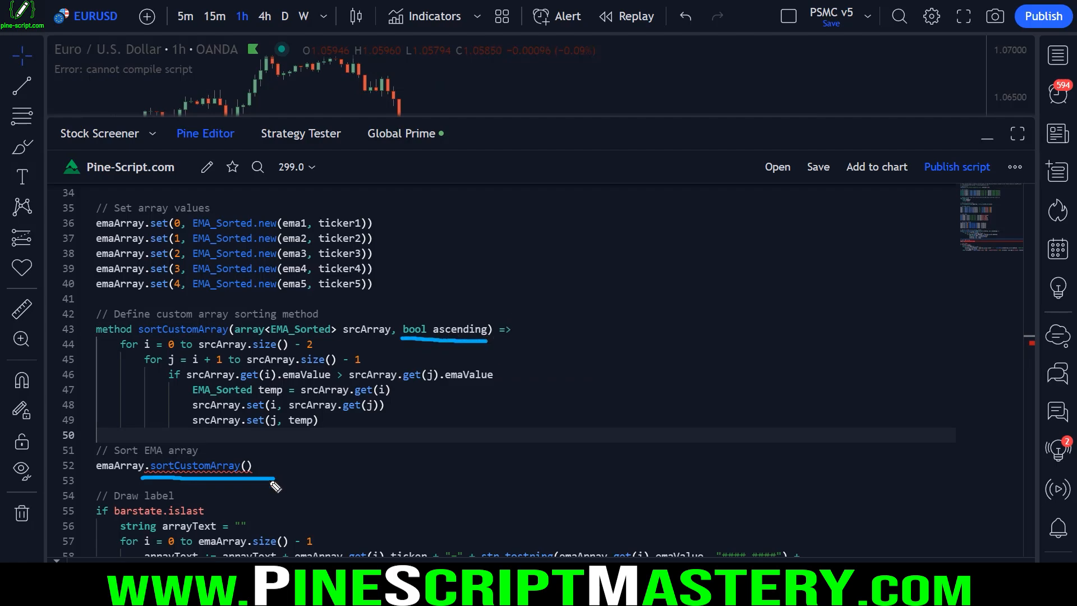
pyautogui.moveTo(274, 487)
pyautogui.mouseDown()
pyautogui.moveTo(134, 486)
pyautogui.moveTo(278, 471)
pyautogui.mouseUp()
pyautogui.moveTo(215, 555); pyautogui.dragTo(211, 488)
pyautogui.press('Escape')
# Undo a test argument in the sort call and restore the '= true' default on ascending.
pyautogui.doubleClick(455, 329)
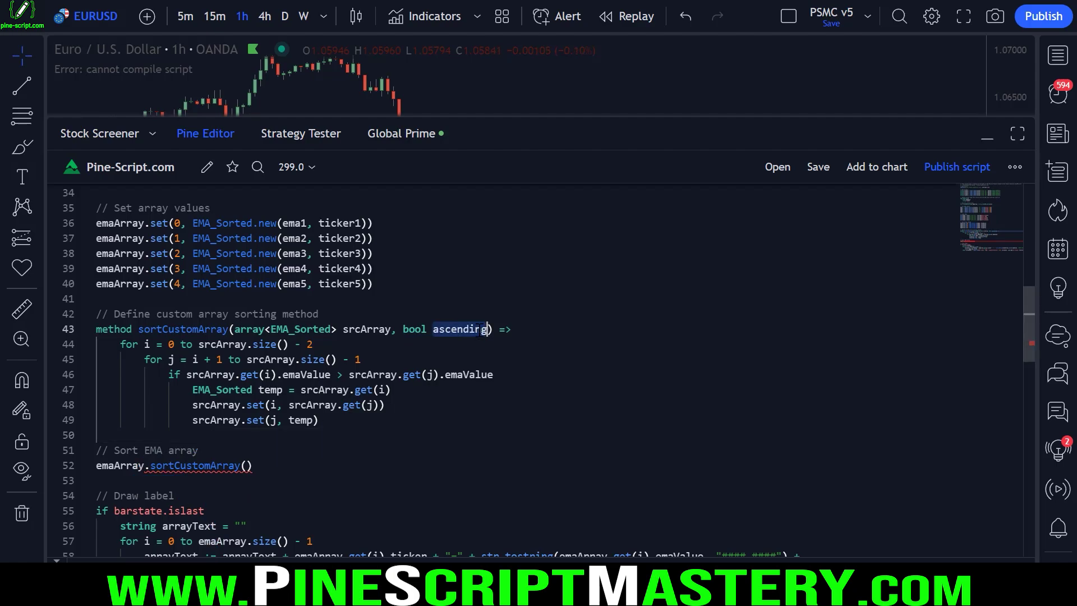
pyautogui.click(247, 465)
pyautogui.write('true')
pyautogui.hotkey('ctrl', 'z')
pyautogui.click(488, 329)
pyautogui.write('= true')
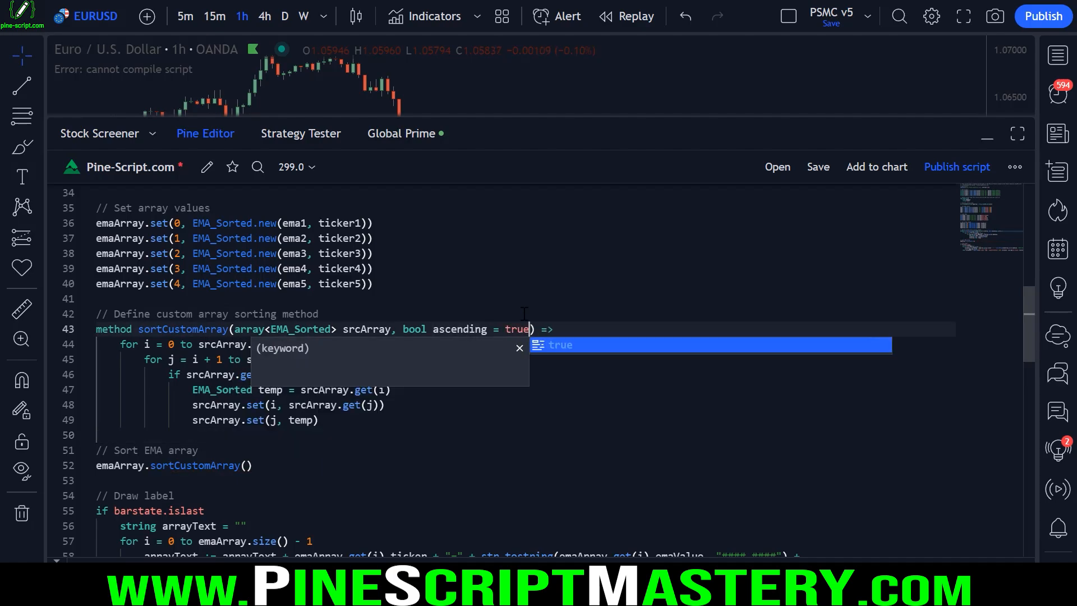
pyautogui.press('Escape')
pyautogui.click(458, 329)
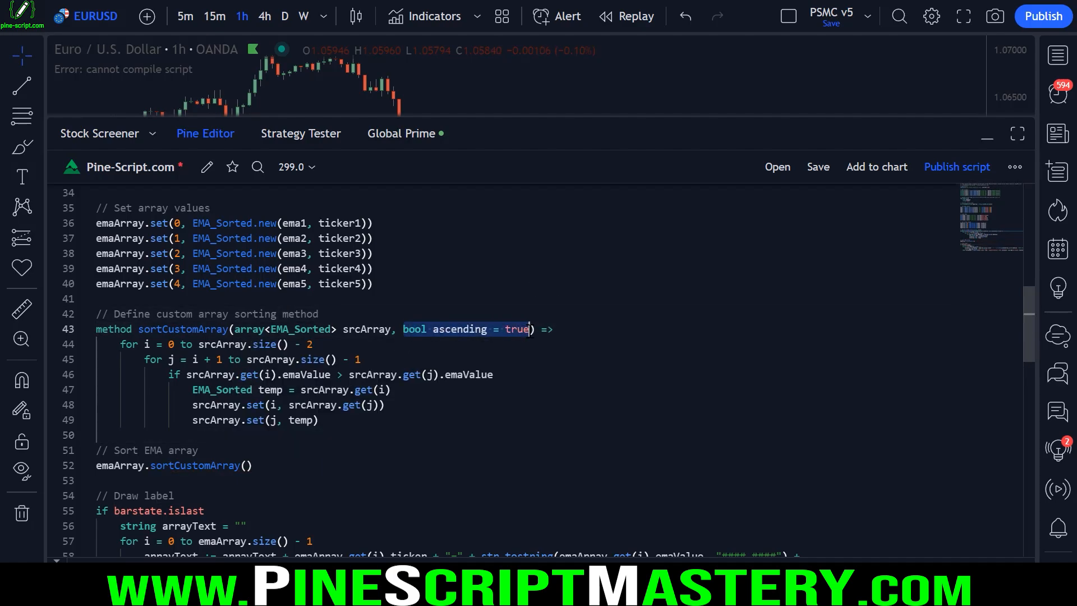
pyautogui.click(469, 344)
# Wrap line 46's comparison as '(ascending and ... )' followed by 'or' and a new line.
pyautogui.click(187, 374)
pyautogui.write('(i)')
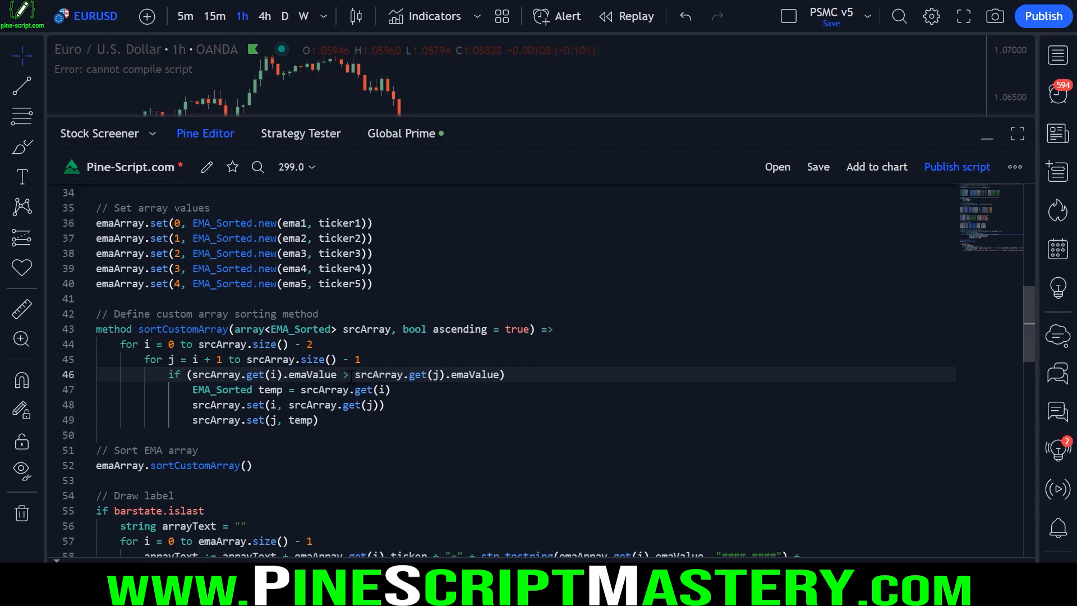
pyautogui.click(192, 374)
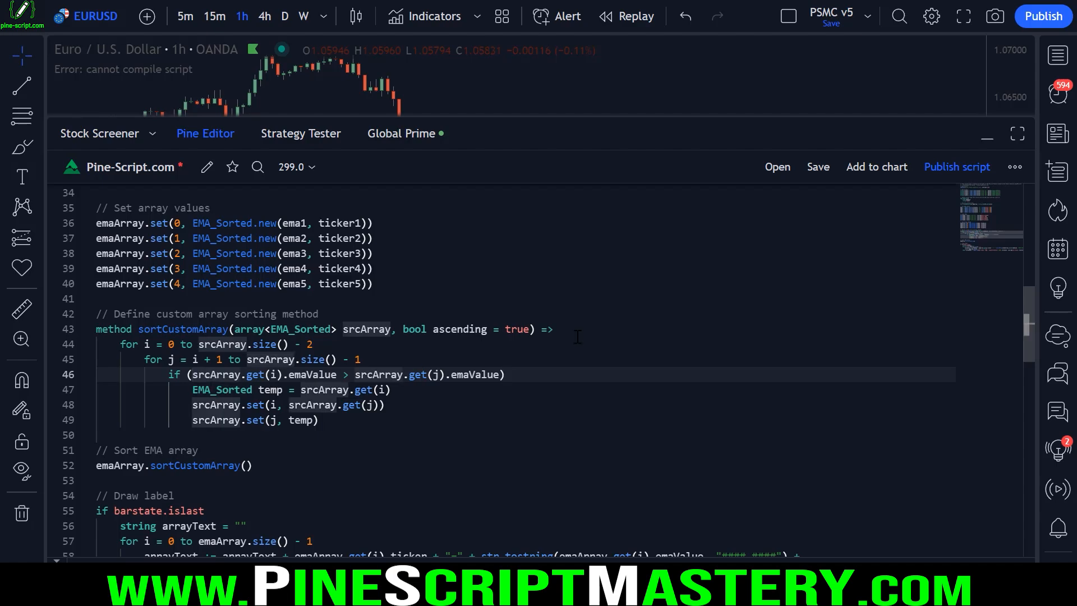
pyautogui.write('ascending and')
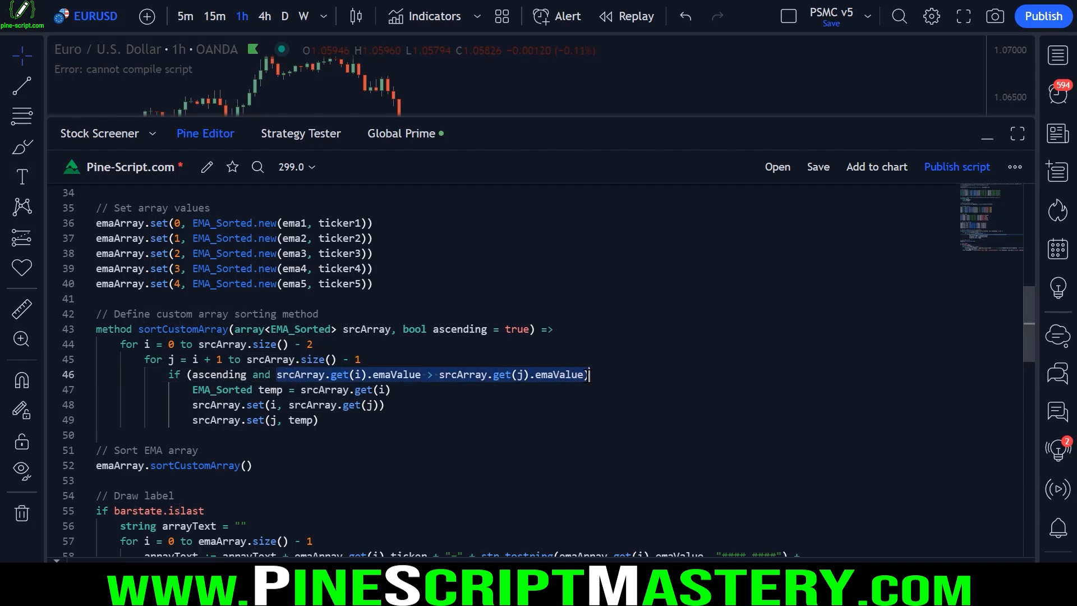
pyautogui.click(368, 374)
pyautogui.click(348, 375)
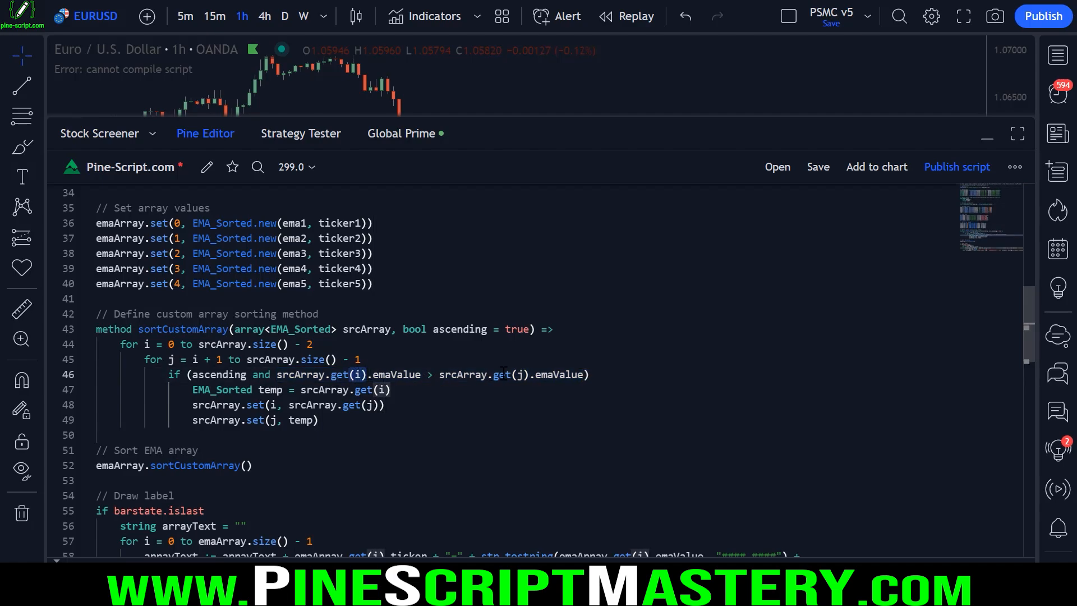
pyautogui.click(416, 359)
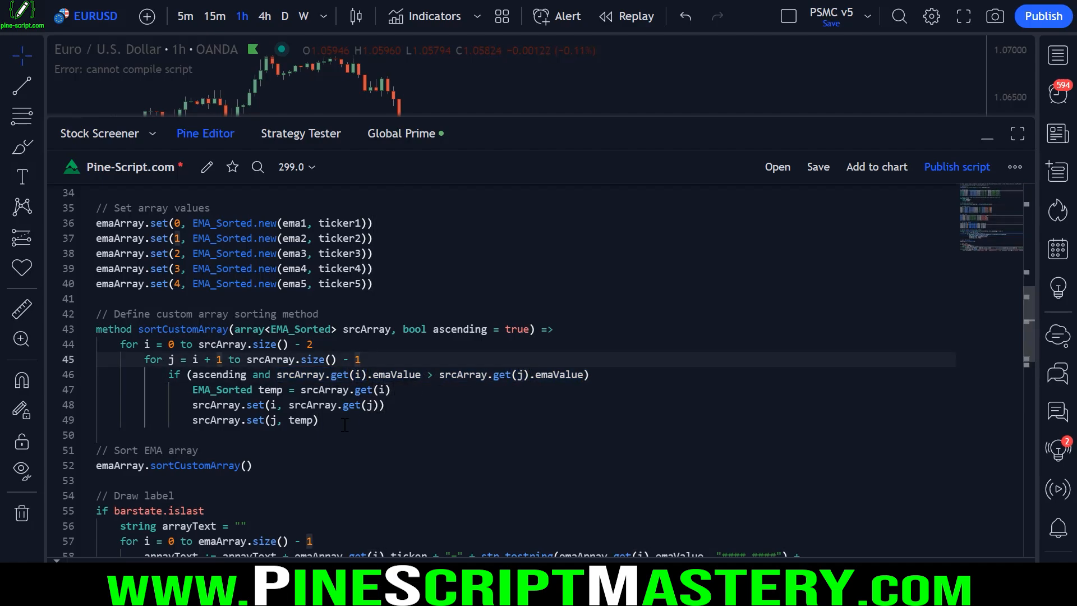
pyautogui.moveTo(320, 420); pyautogui.dragTo(119, 389)
pyautogui.click(606, 374)
pyautogui.write('or')
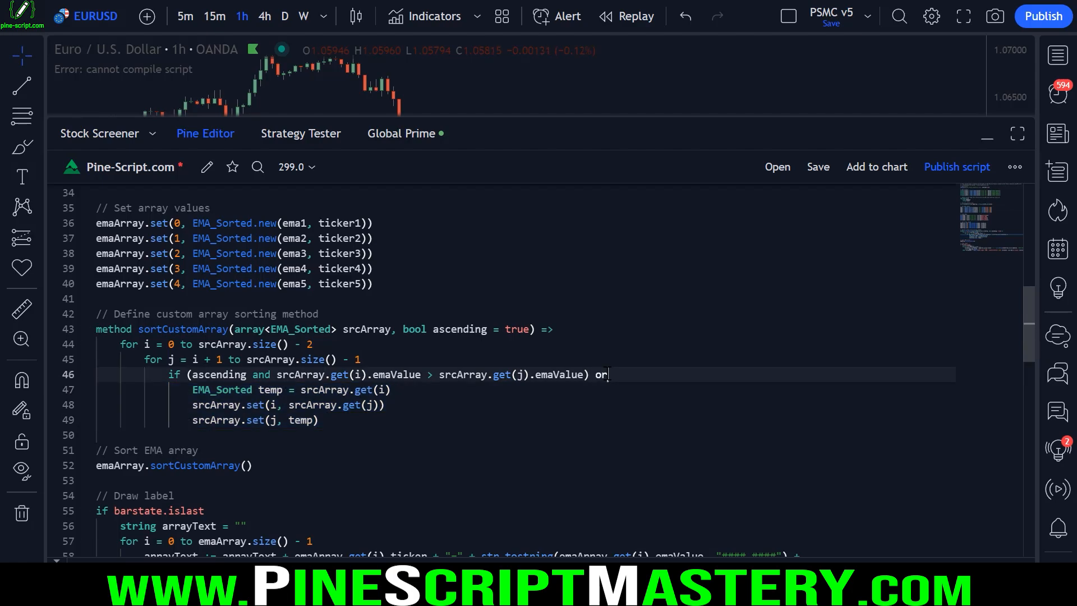
pyautogui.press('Return')
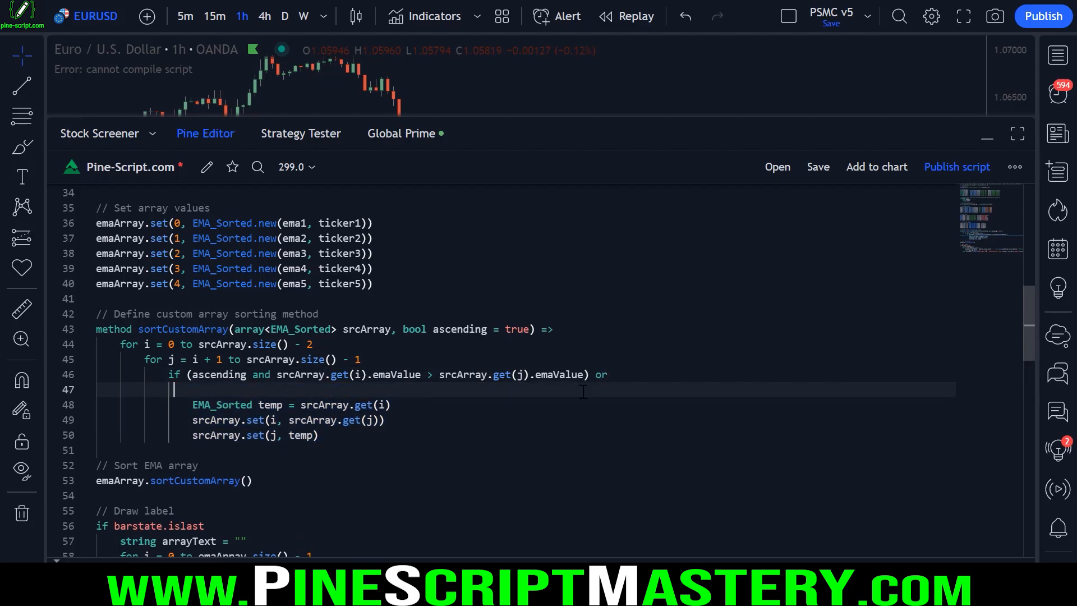
# Copy the first condition onto the new line and edit it to 'not ascending' with a less-than comparison.
pyautogui.moveTo(586, 374); pyautogui.dragTo(168, 374)
pyautogui.hotkey('ctrl', 'c')
pyautogui.click(610, 374)
pyautogui.hotkey('ctrl', 'v')
pyautogui.hotkey('ctrl', 'z')
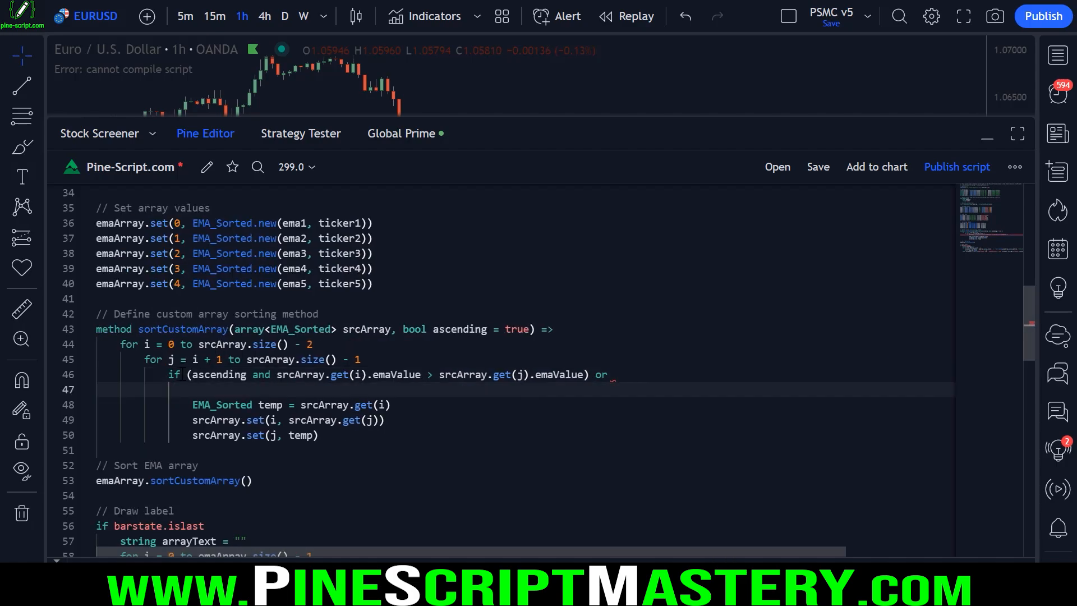
pyautogui.hotkey('shift', 'Home')
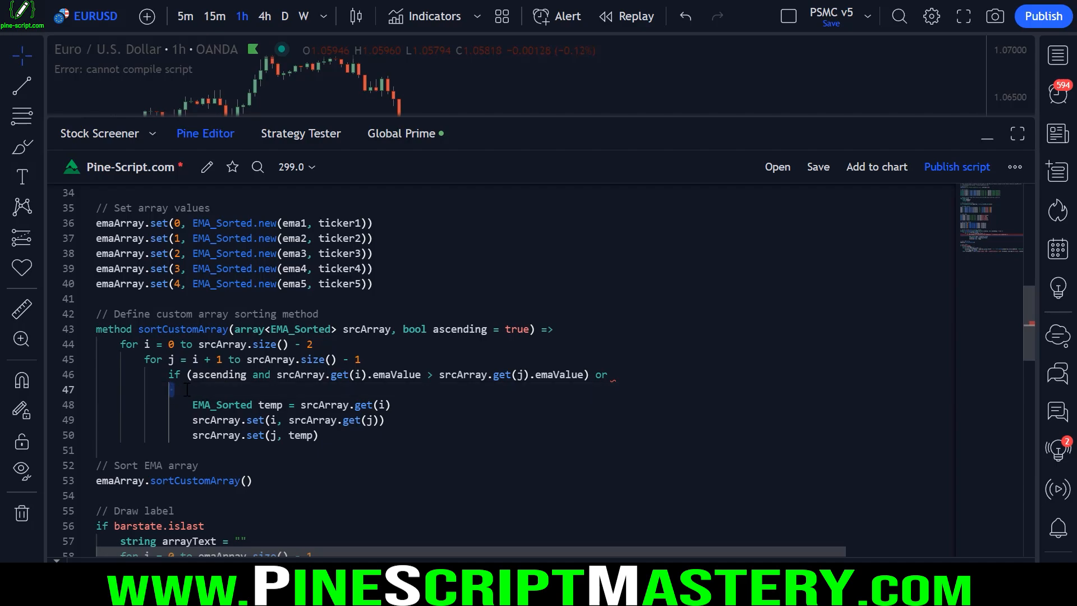
pyautogui.press('Tab')
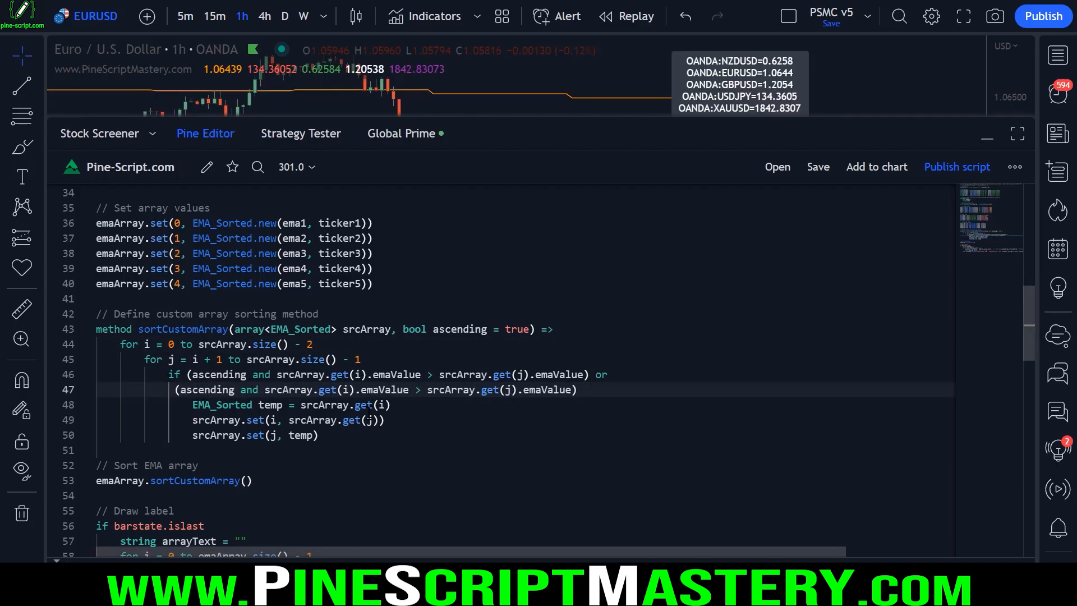
pyautogui.click(180, 389)
pyautogui.write('not')
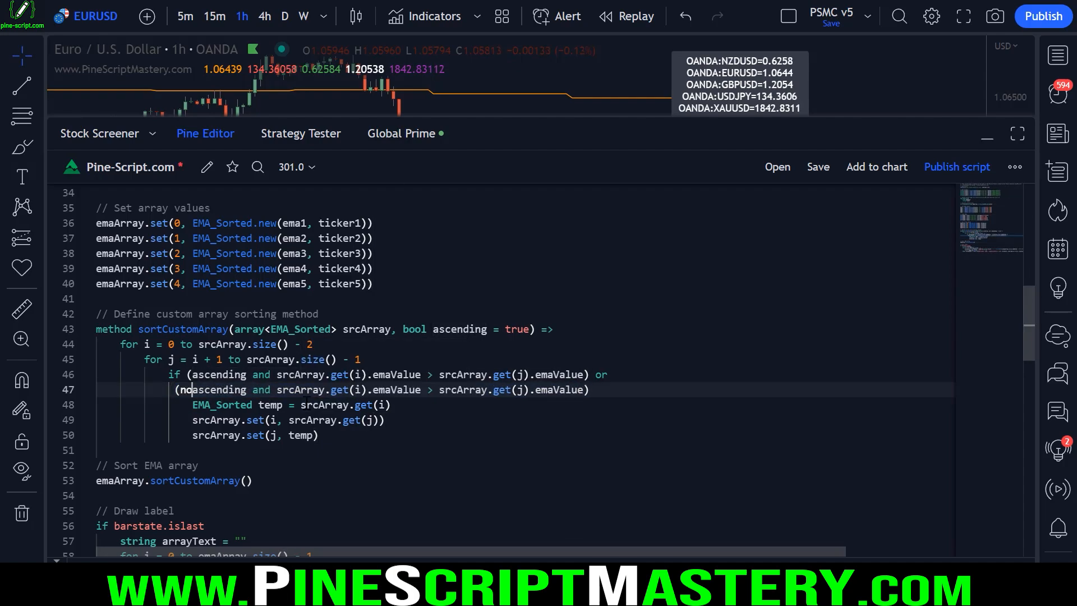
pyautogui.click(444, 390)
pyautogui.press('BackSpace')
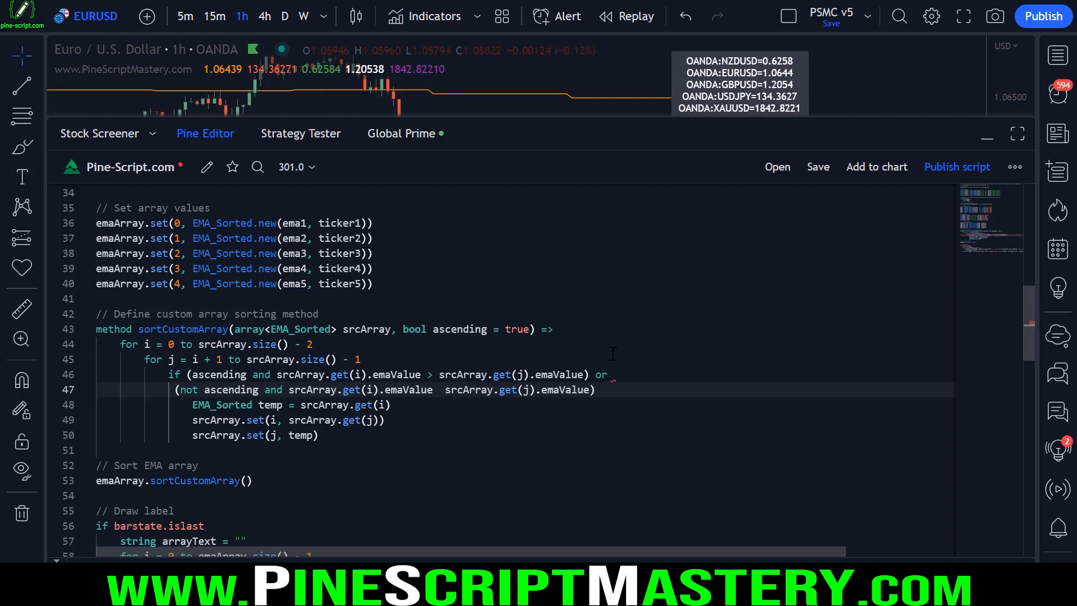
pyautogui.write('<')
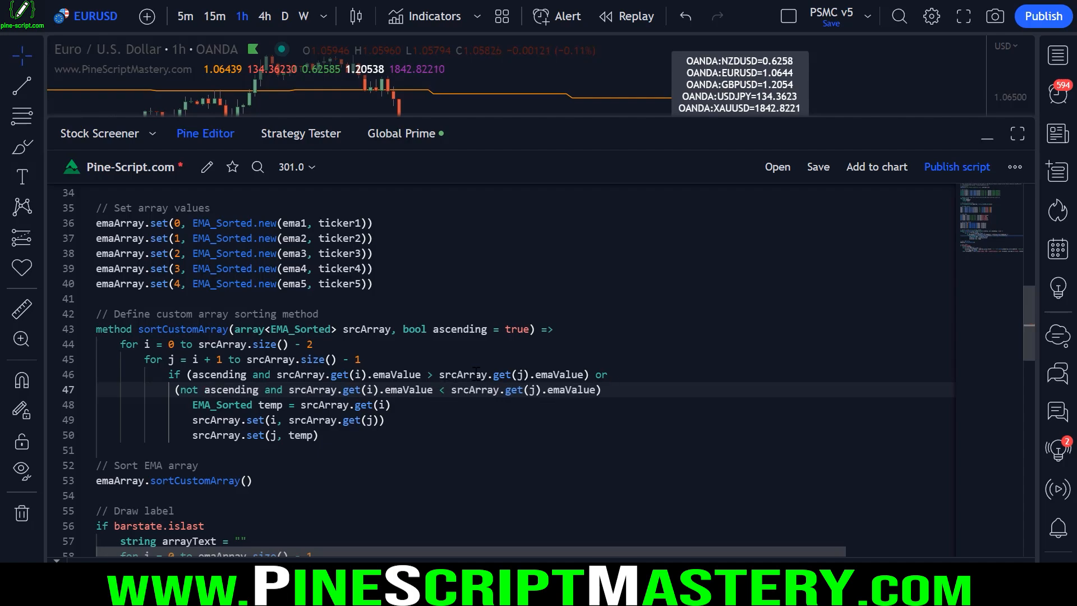
# Point out the index i, the not keyword and the three swap lines to explain the descending clause.
pyautogui.doubleClick(369, 389)
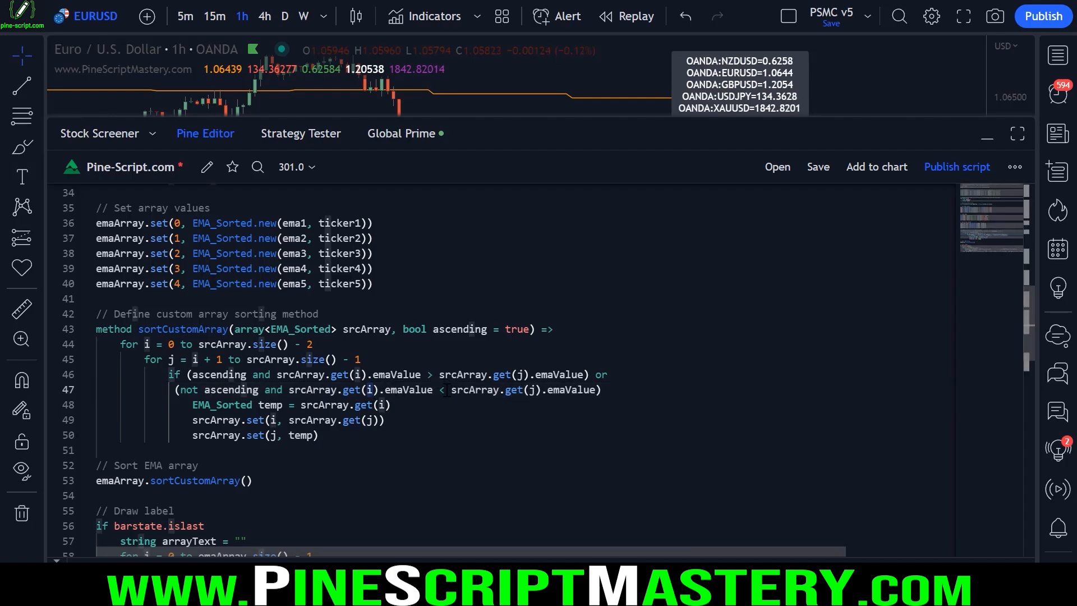
pyautogui.click(182, 390)
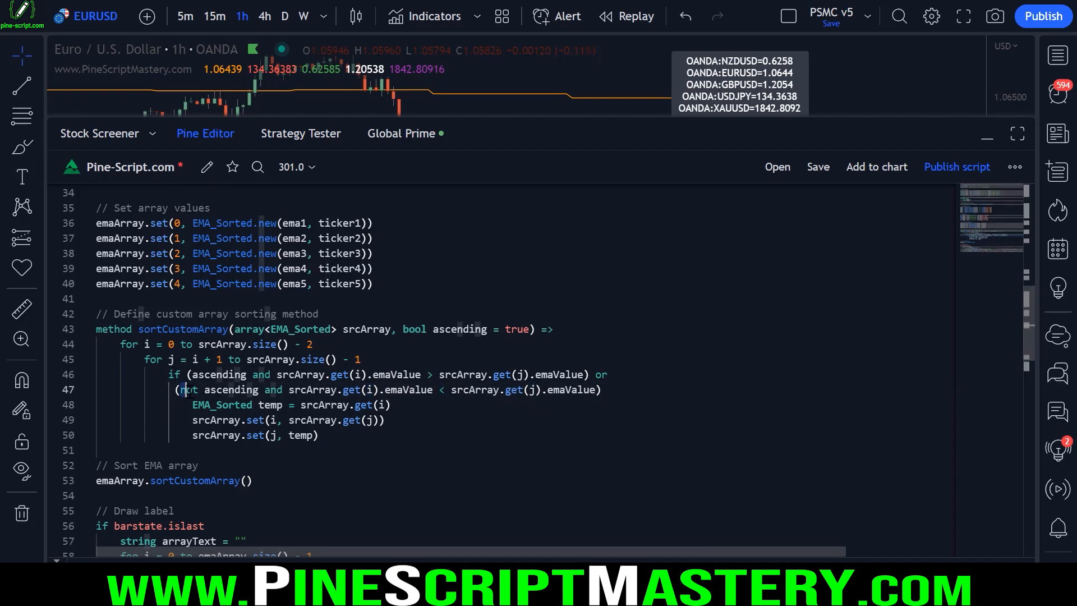
pyautogui.moveTo(319, 435); pyautogui.dragTo(102, 410)
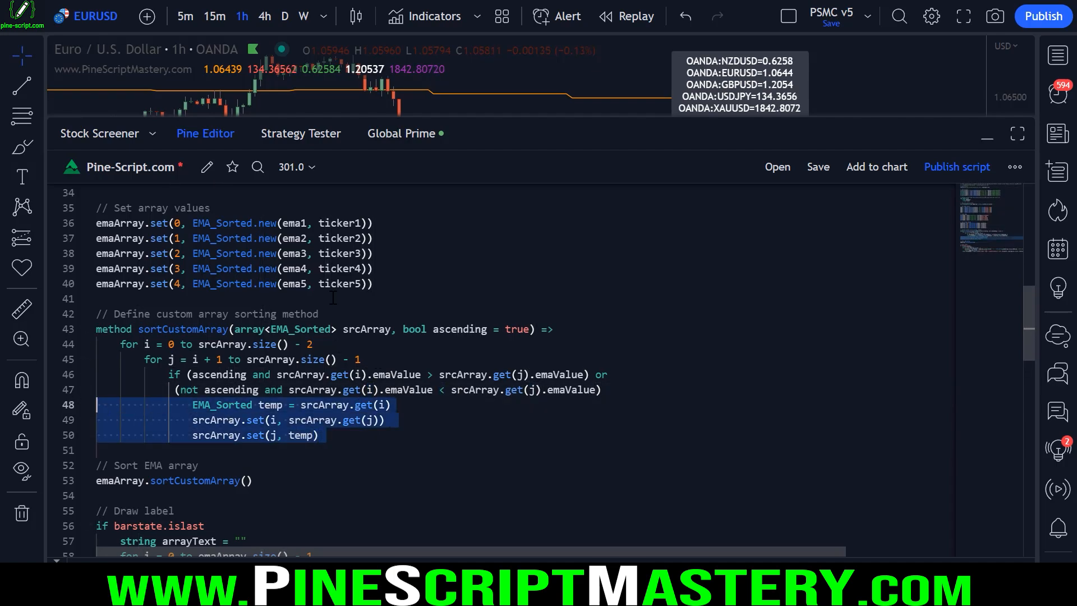
pyautogui.click(374, 450)
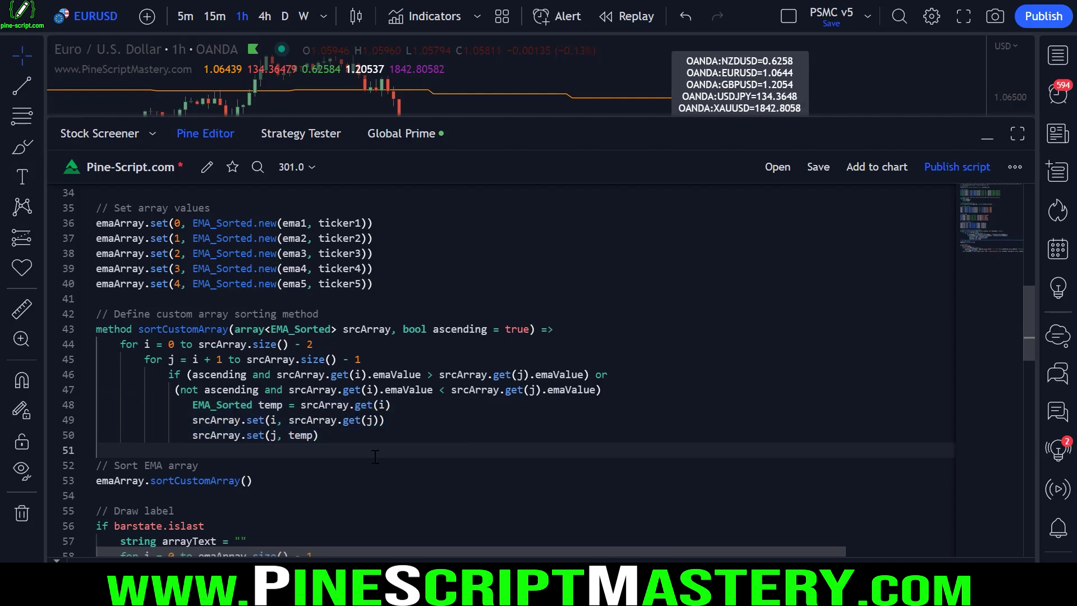
# Pass false in emaArray.sortCustomArray() on line 53, save, and mark the descending label on the chart.
pyautogui.click(247, 480)
pyautogui.write('false')
pyautogui.scroll(-2, 243, 429)
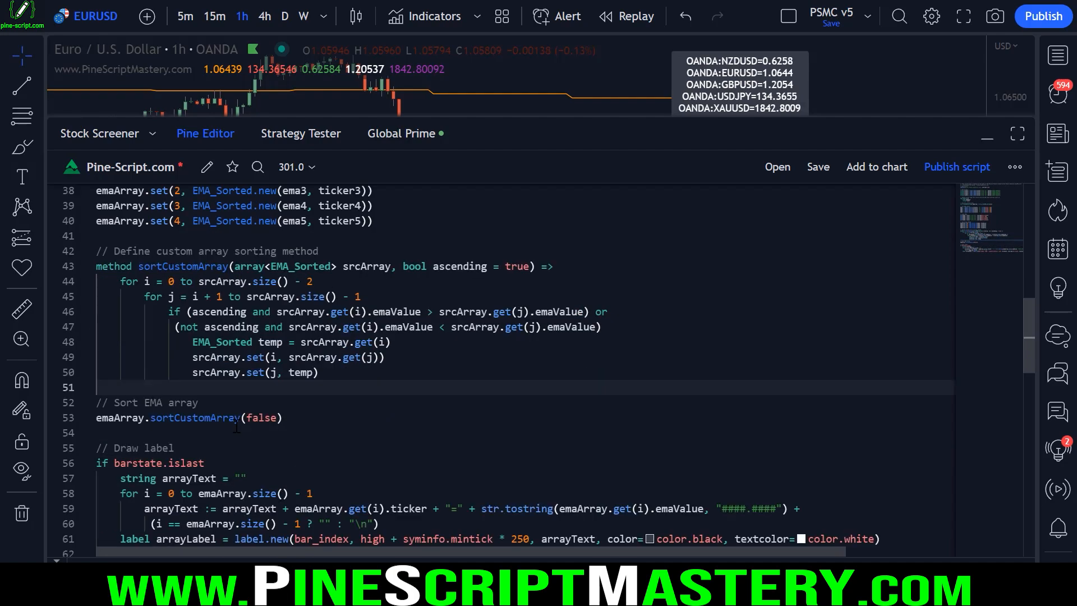
pyautogui.click(265, 418)
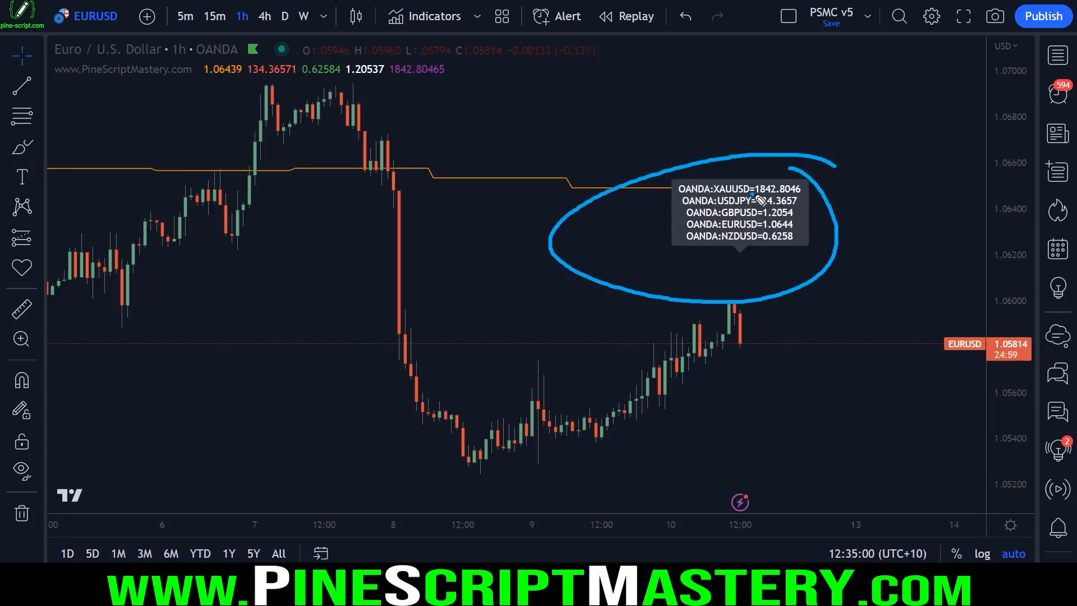
pyautogui.moveTo(755, 194); pyautogui.dragTo(804, 195)
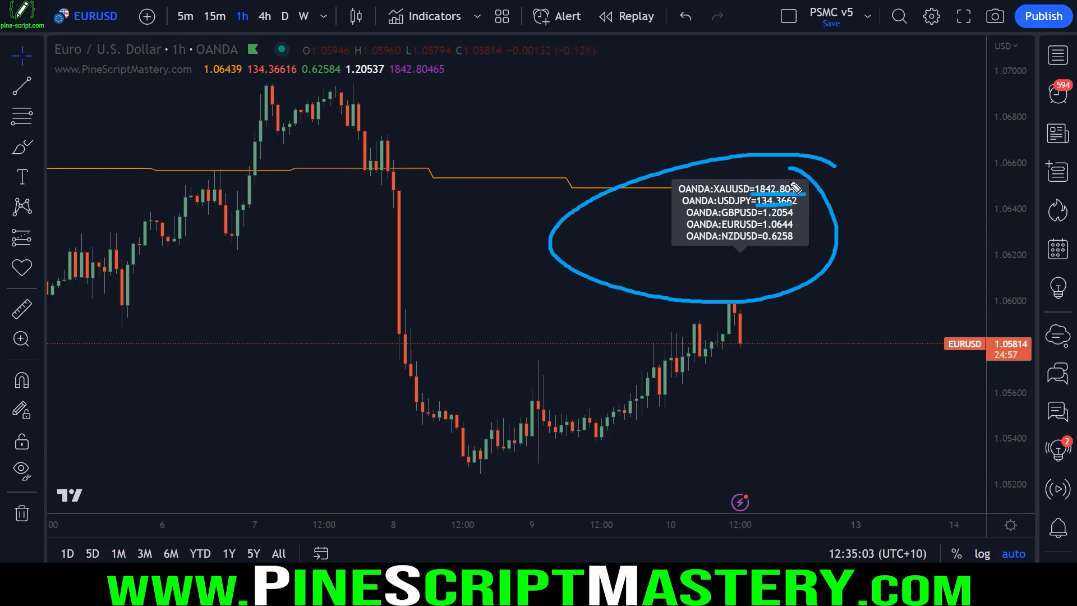
pyautogui.press('Escape')
pyautogui.moveTo(757, 195); pyautogui.dragTo(801, 195)
pyautogui.moveTo(761, 207)
pyautogui.mouseDown()
pyautogui.moveTo(795, 207)
pyautogui.moveTo(792, 244)
pyautogui.mouseUp()
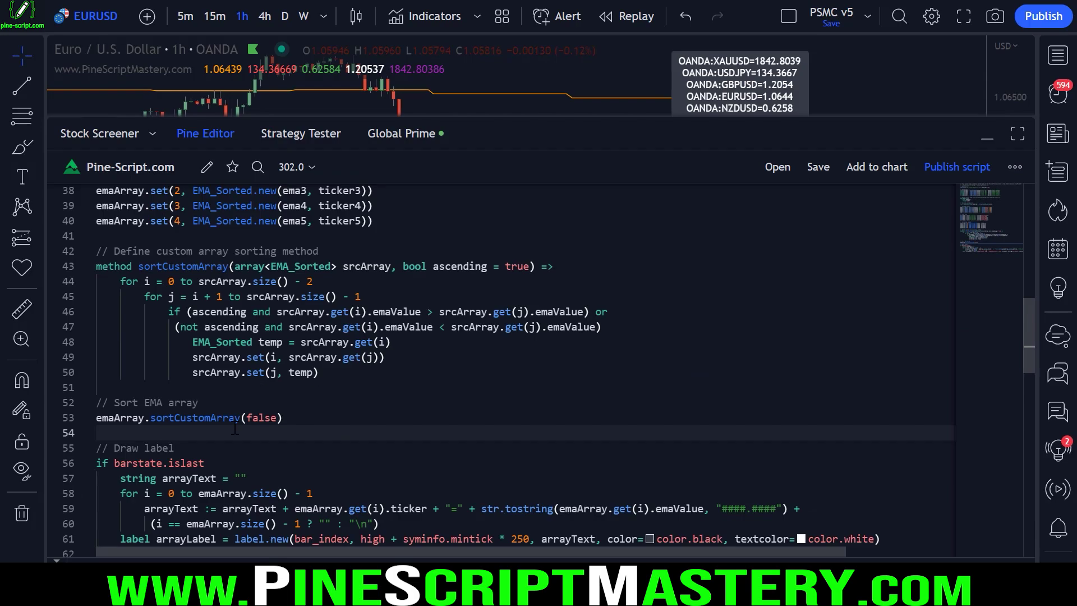
# Add an emaArray.reverse() line below the sort call and check its effect on the chart.
pyautogui.click(282, 417)
pyautogui.press('Return')
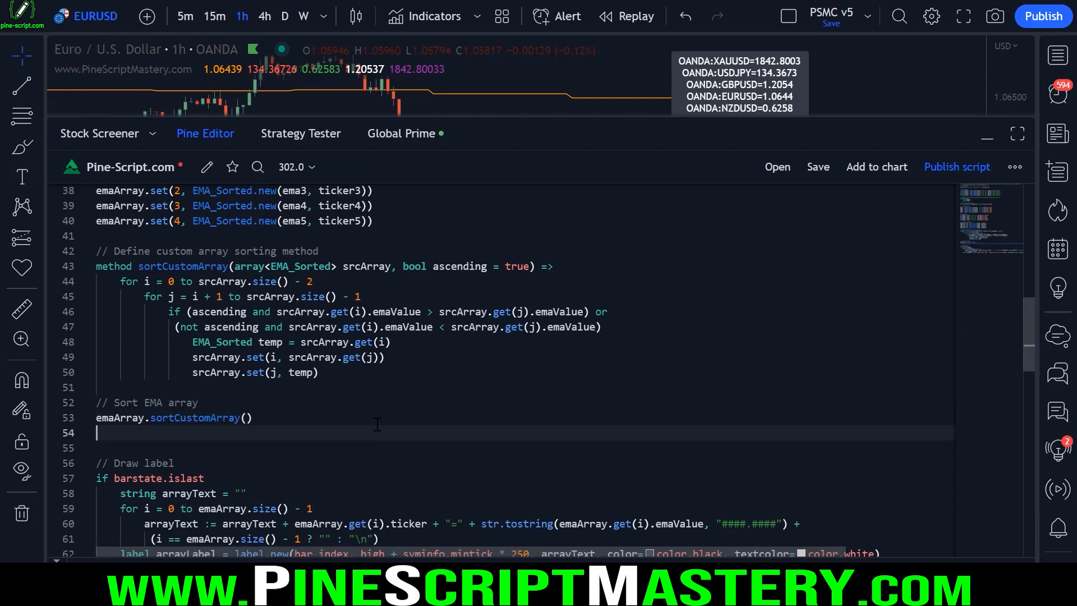
pyautogui.write('emaArray.re')
pyautogui.press('Tab')
pyautogui.click(253, 417)
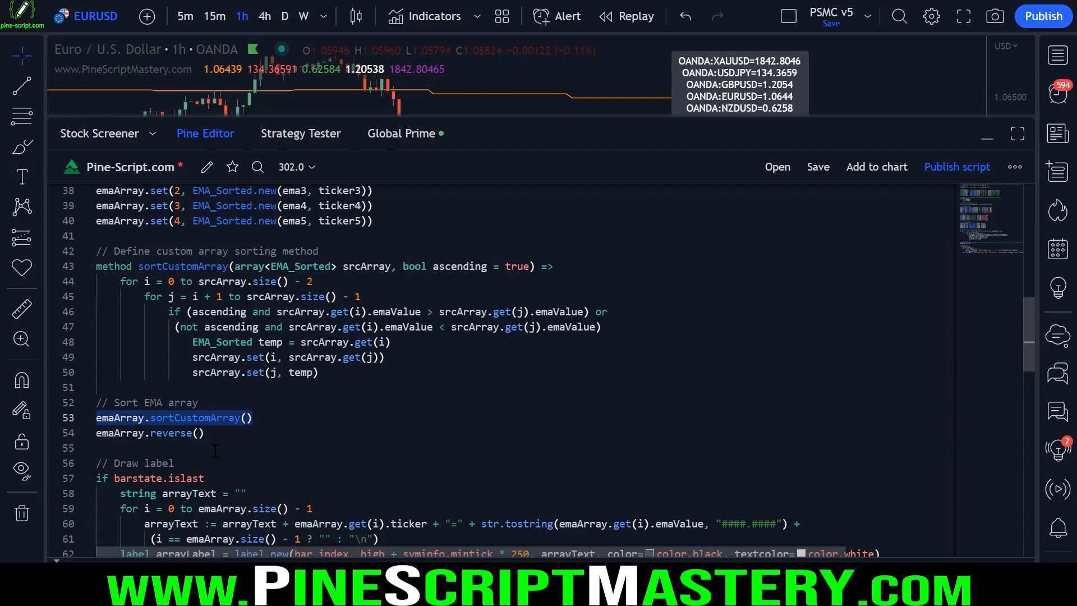
pyautogui.doubleClick(194, 417)
pyautogui.click(214, 447)
pyautogui.click(205, 133)
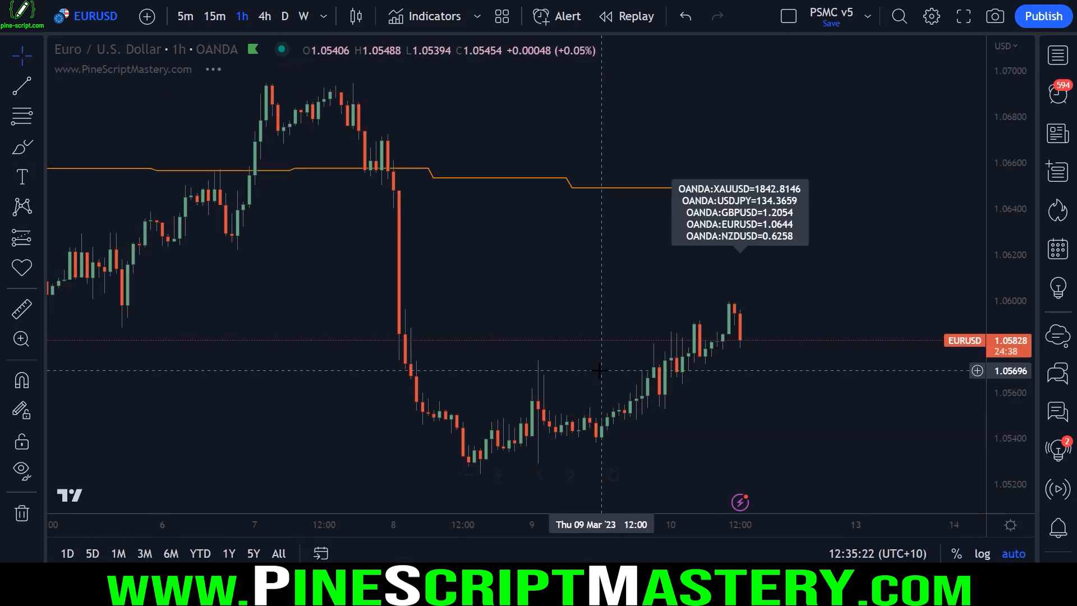
pyautogui.click(206, 134)
# Remove the reverse() line and the false argument, then collapse the editor to show the full chart.
pyautogui.click(253, 418)
pyautogui.hotkey('shift', 'Down')
pyautogui.press('Delete')
pyautogui.write('false')
pyautogui.click(281, 402)
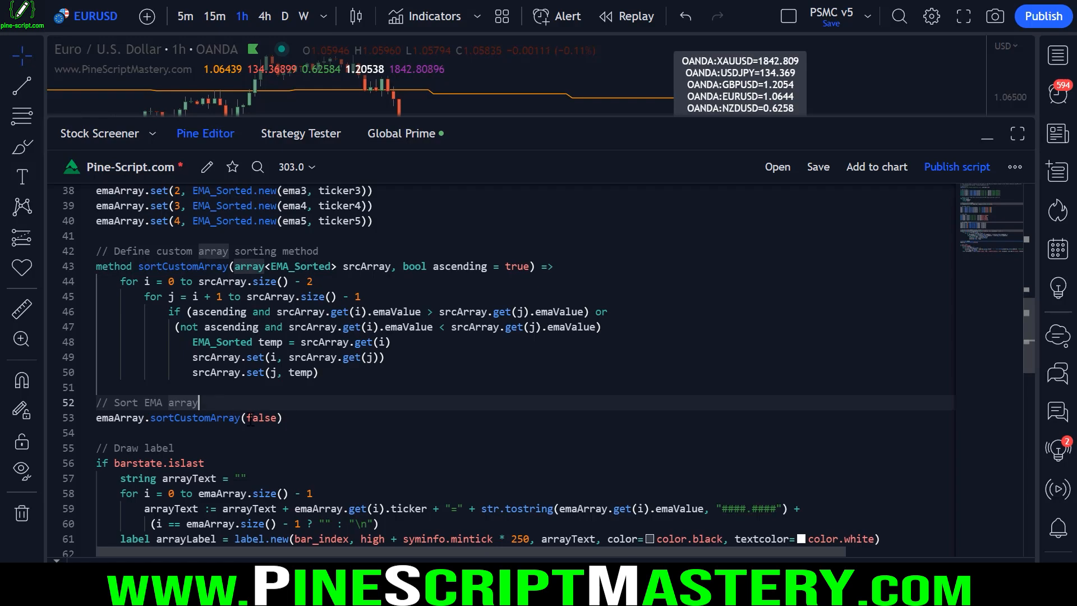
pyautogui.doubleClick(262, 418)
pyautogui.press('BackSpace')
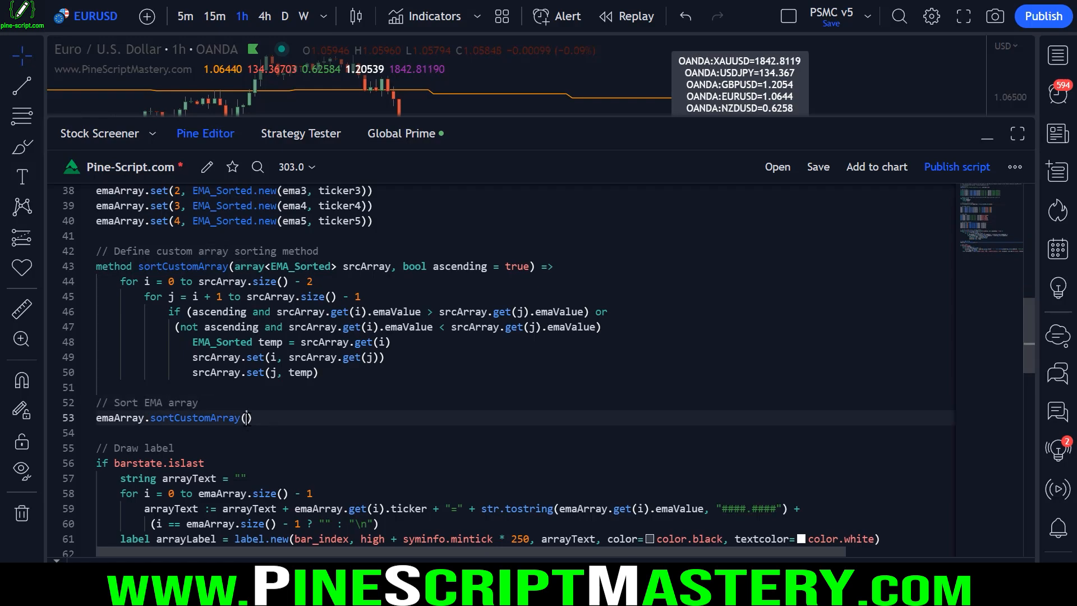
pyautogui.press('Up')
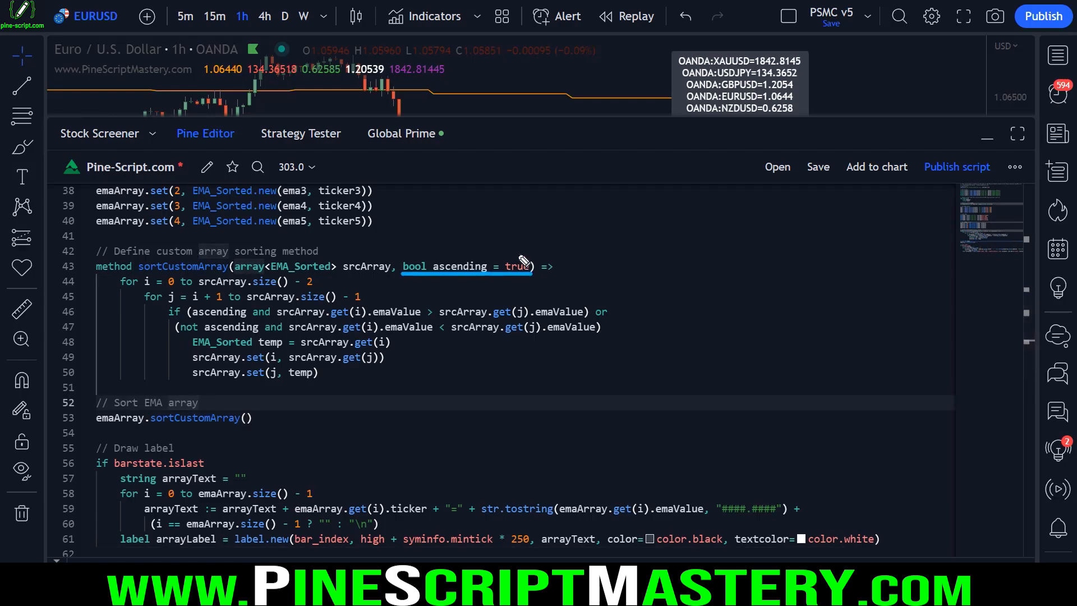
pyautogui.click(291, 432)
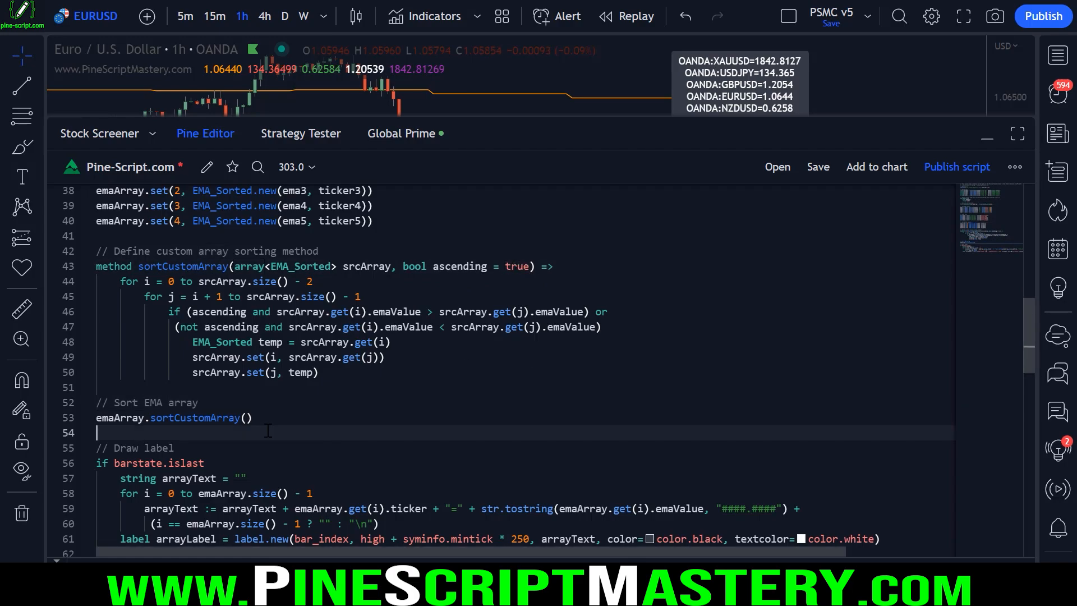
pyautogui.scroll(-3, 268, 431)
pyautogui.click(987, 133)
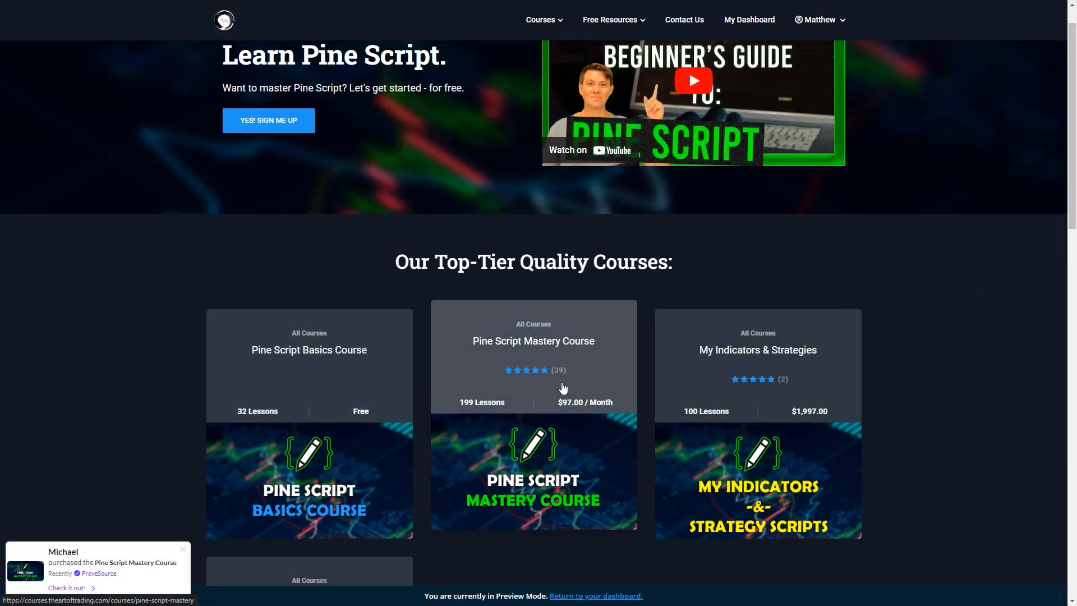
# Open the Pine Script Mastery Course page and expand its Strategy Scripts lessons.
pyautogui.click(571, 391)
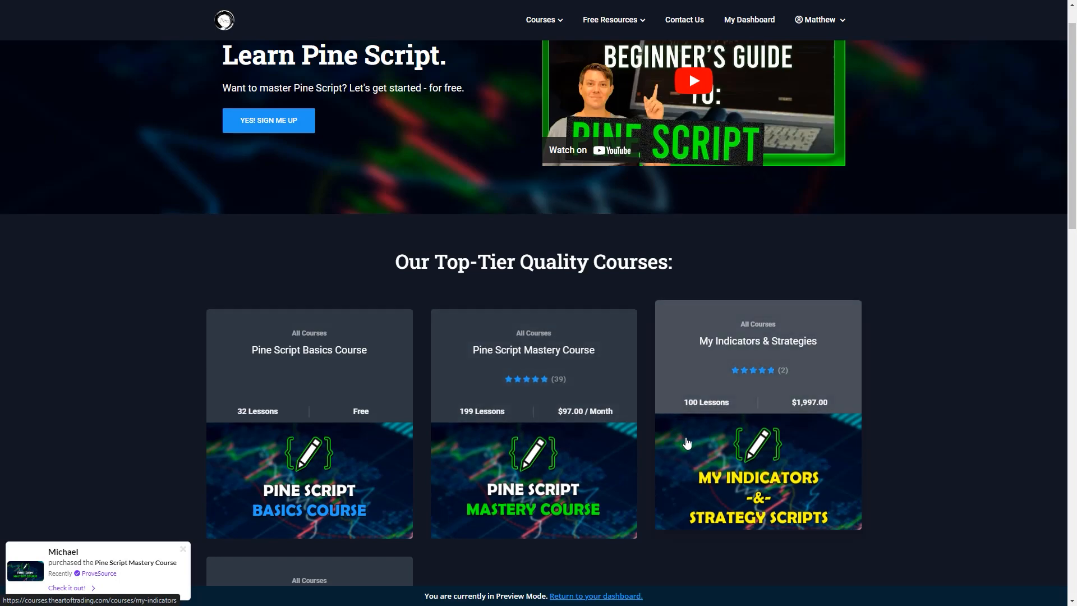
pyautogui.scroll(-3, 616, 112)
pyautogui.scroll(-3, 626, 108)
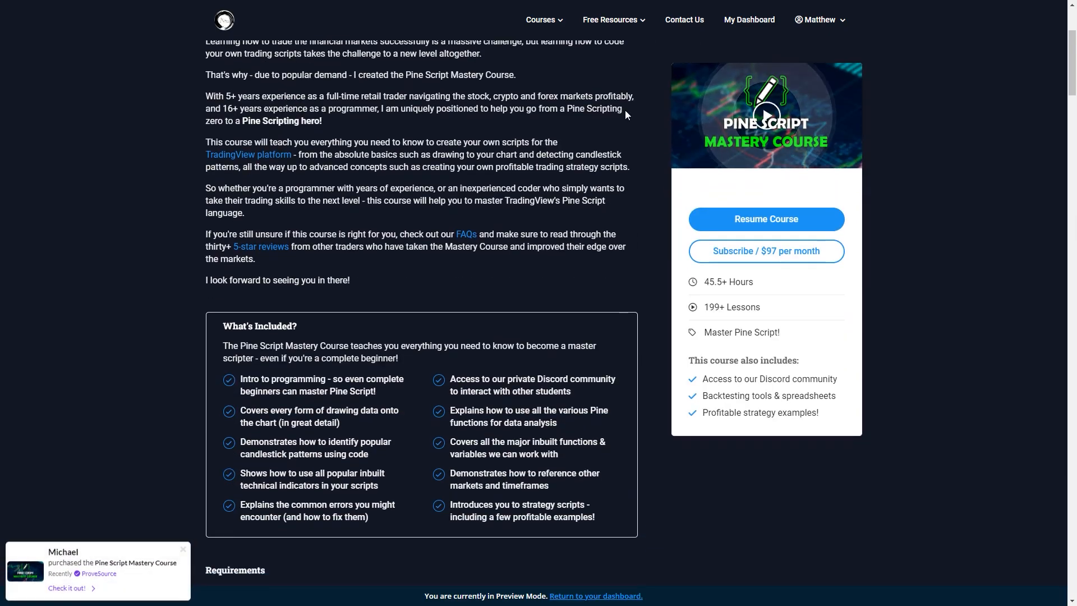
pyautogui.scroll(-2, 644, 105)
pyautogui.scroll(-4, 643, 105)
pyautogui.scroll(-3, 643, 106)
pyautogui.scroll(-3, 643, 106)
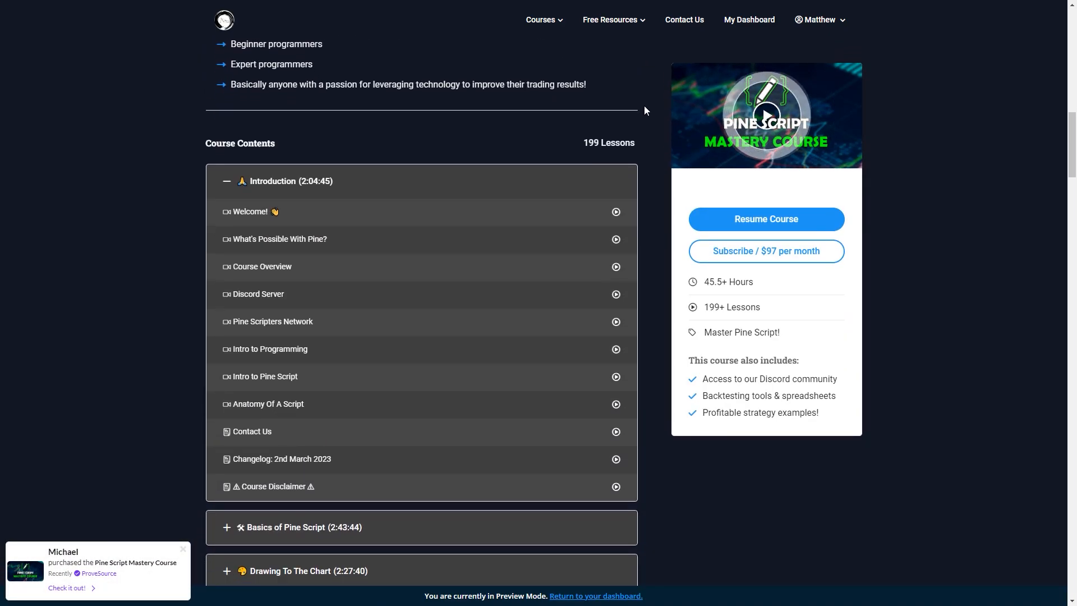
pyautogui.scroll(-2, 643, 106)
pyautogui.scroll(-4, 659, 105)
pyautogui.scroll(-2, 658, 105)
pyautogui.scroll(-1, 659, 106)
pyautogui.scroll(-2, 659, 105)
pyautogui.scroll(-1, 658, 105)
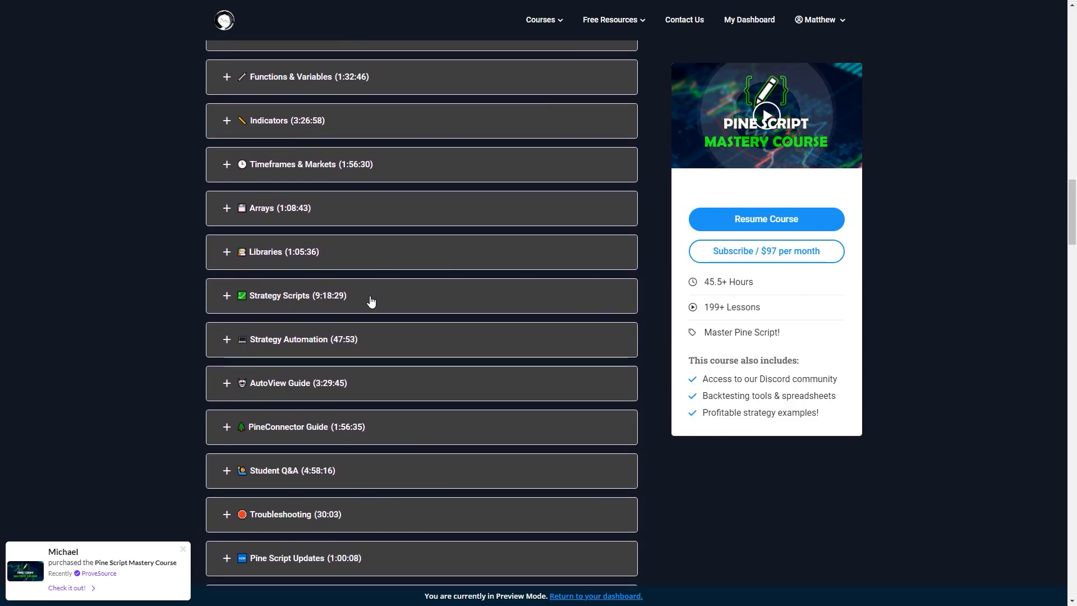
pyautogui.click(370, 302)
pyautogui.scroll(-3, 471, 273)
pyautogui.scroll(-3, 472, 267)
pyautogui.scroll(-2, 474, 266)
pyautogui.scroll(-1, 477, 265)
pyautogui.scroll(-1, 476, 265)
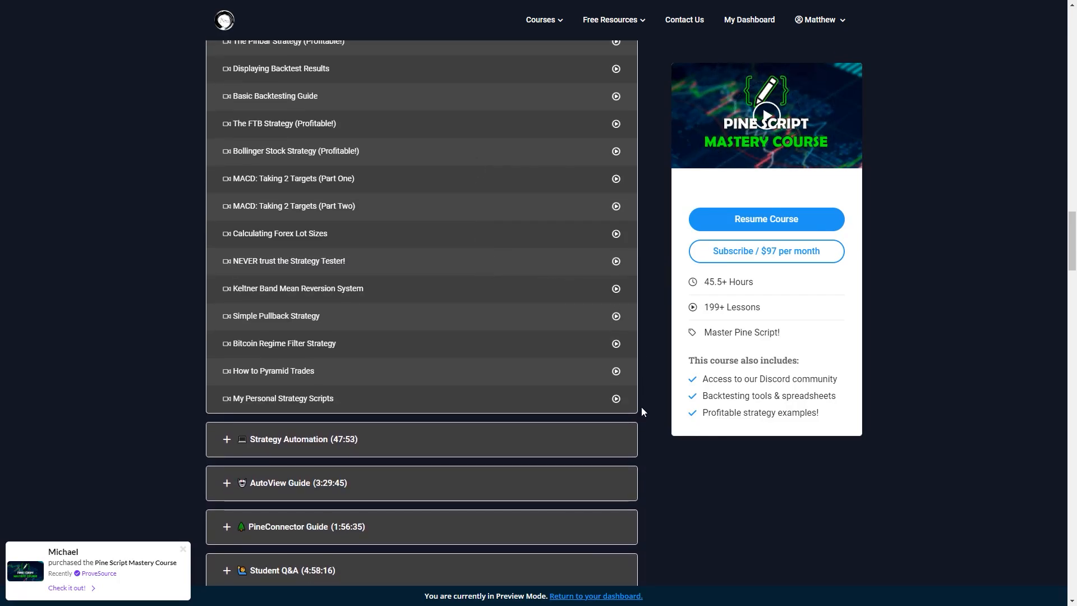